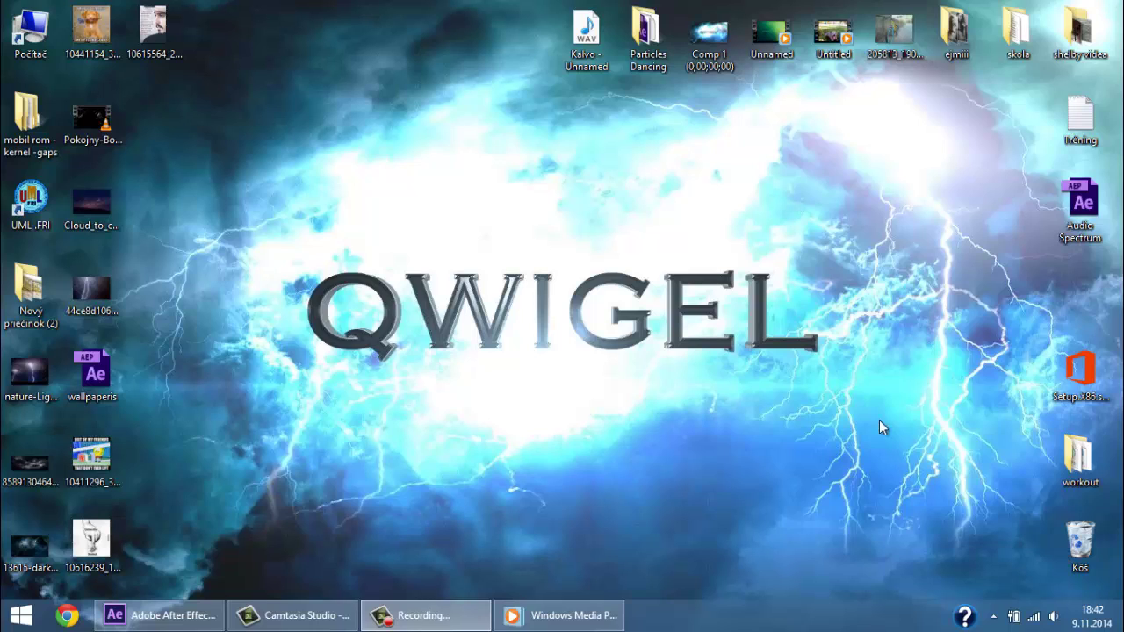
- Play the reference particle audio-spectrum video in Windows Media Player
{"action": "left_click", "coordinate": [590, 614]}
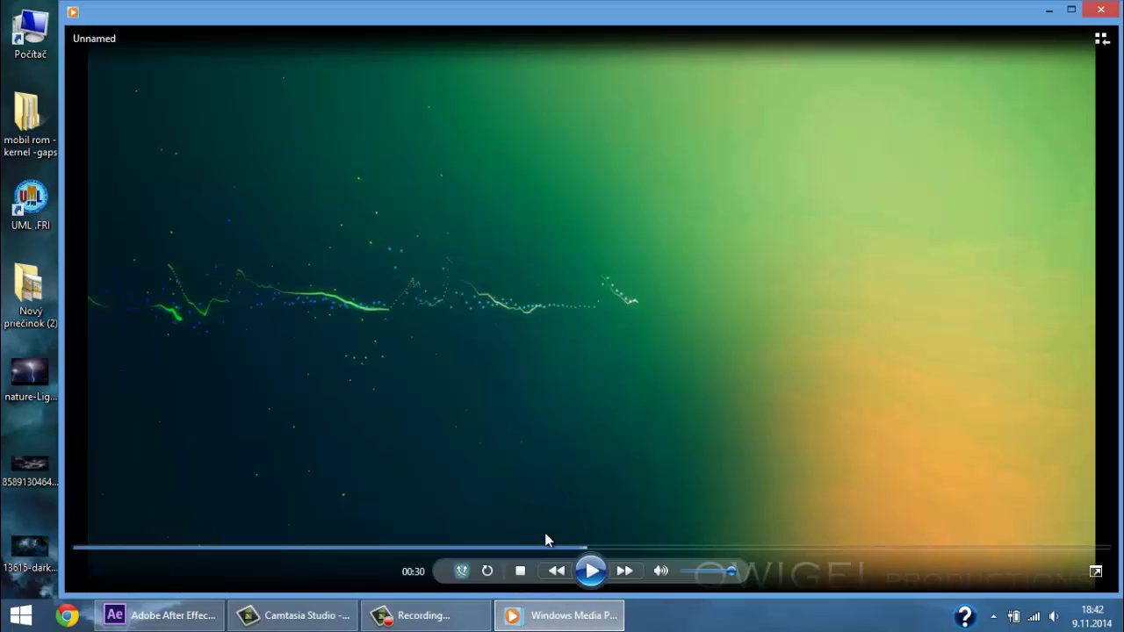
{"action": "left_click", "coordinate": [590, 571]}
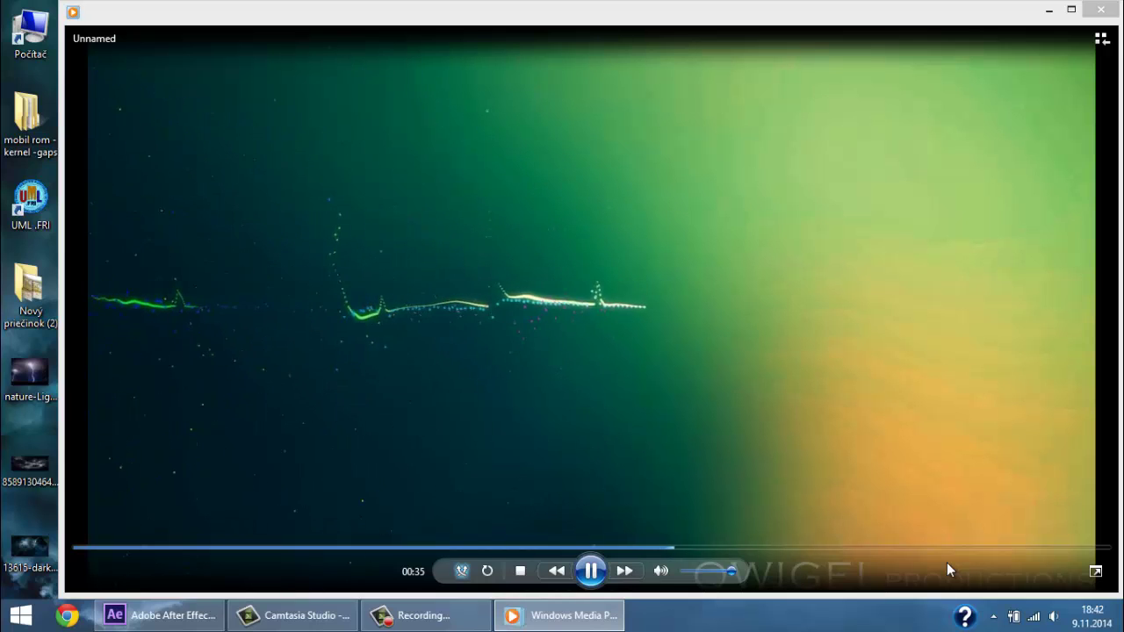
- Close the player, create a 1920×1080, 29.97 fps Comp 1, then minimize After Effects
{"action": "left_click", "coordinate": [1101, 11]}
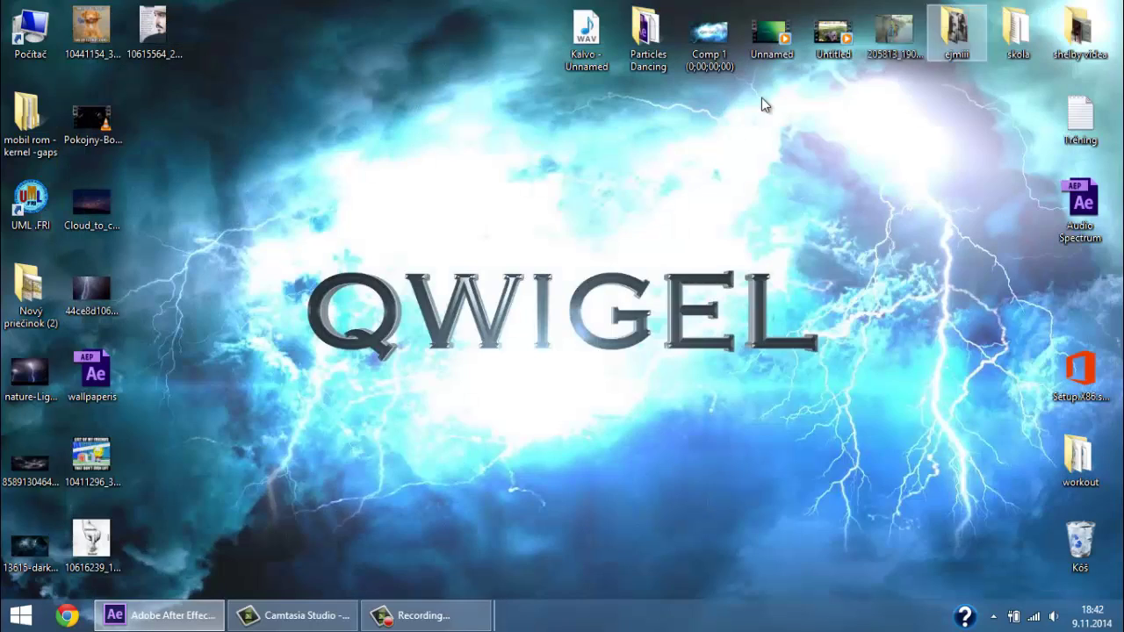
{"action": "left_click", "coordinate": [195, 620]}
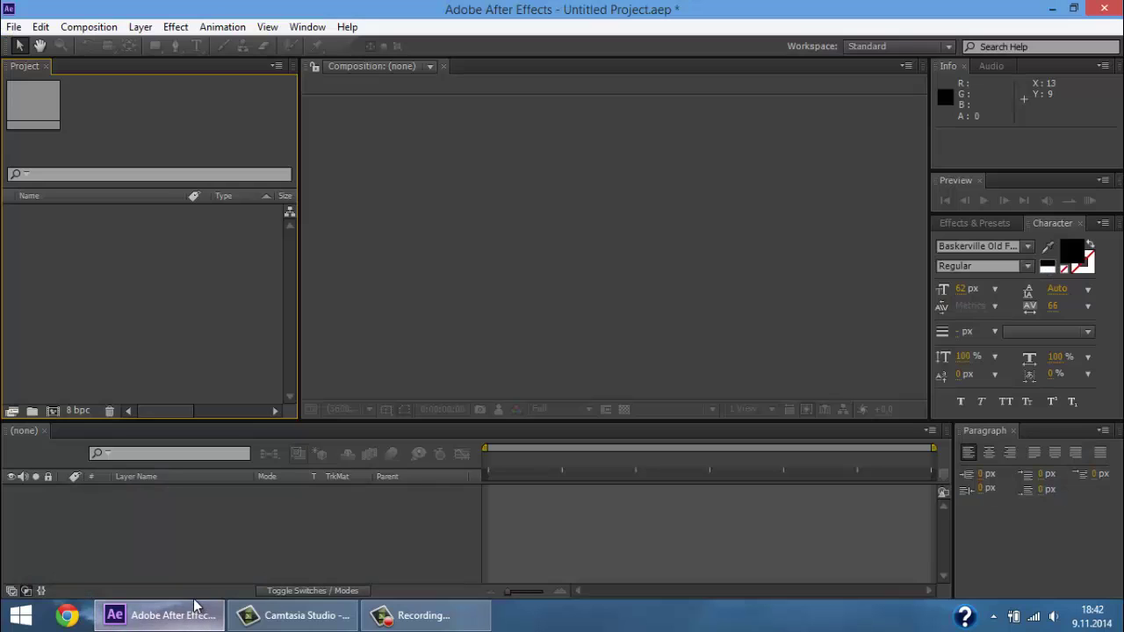
{"action": "right_click", "coordinate": [132, 322]}
{"action": "left_click", "coordinate": [163, 334]}
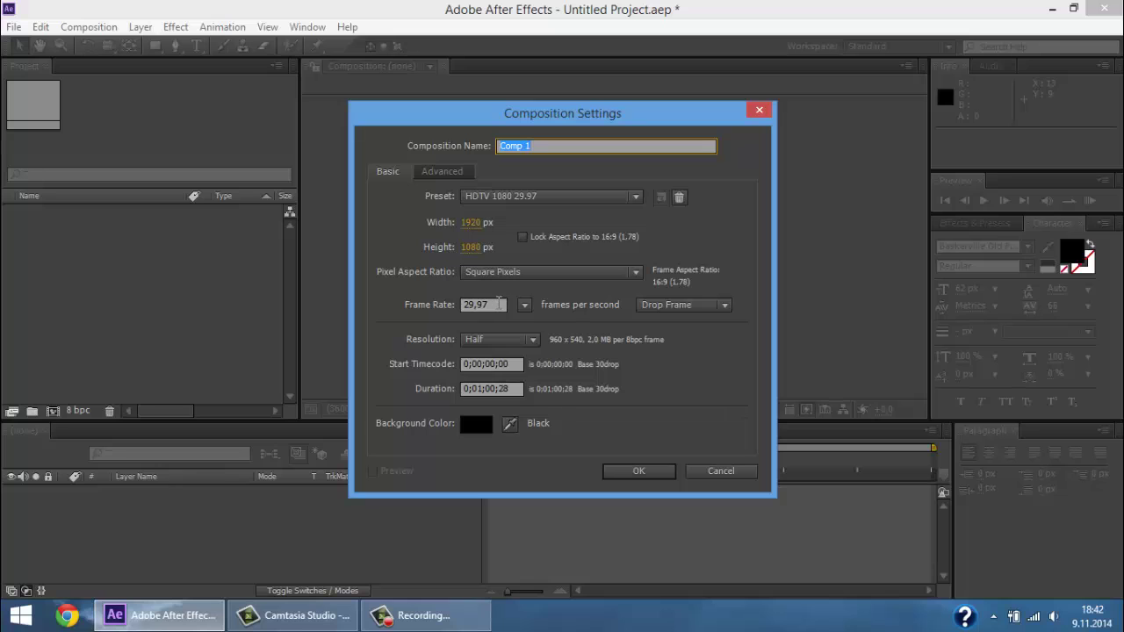
{"action": "left_click", "coordinate": [499, 303]}
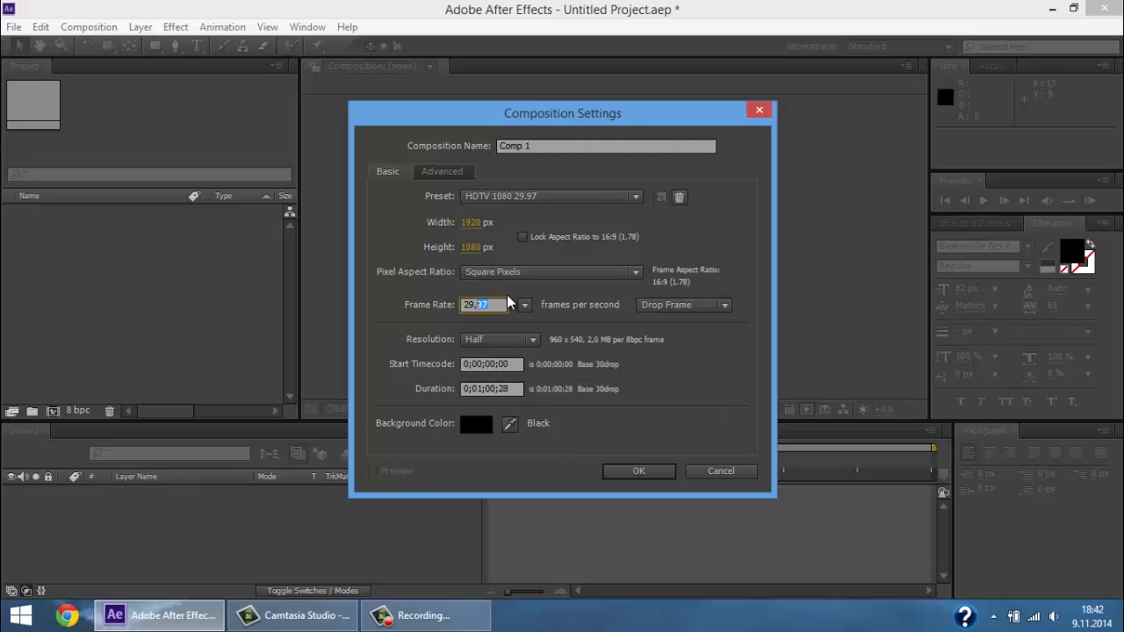
{"action": "left_click", "coordinate": [478, 303]}
{"action": "left_click", "coordinate": [640, 473]}
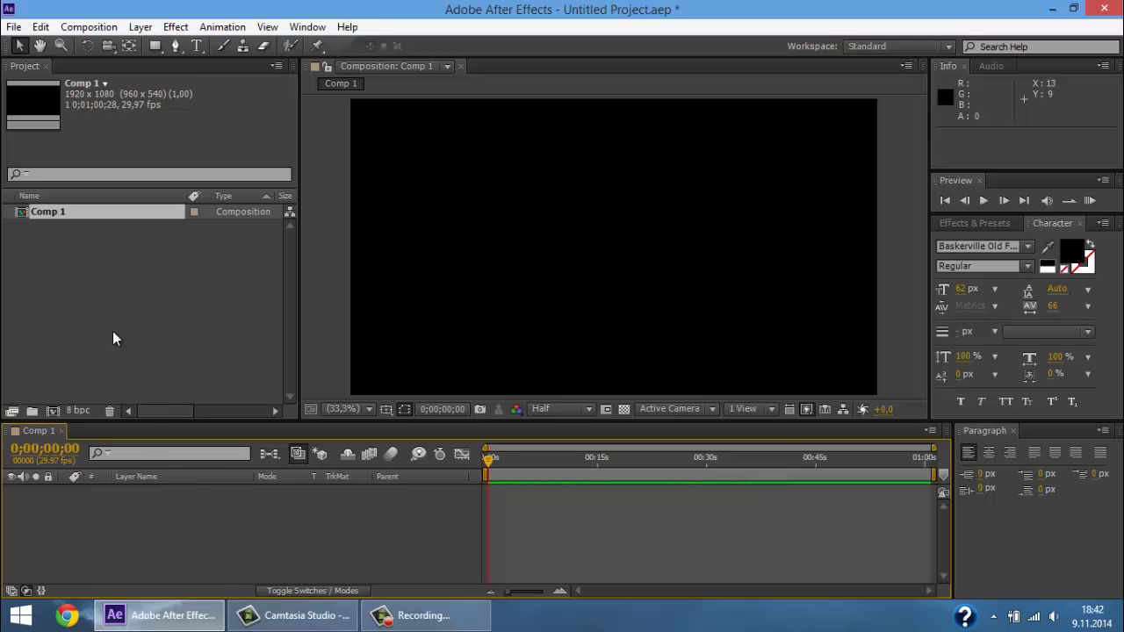
{"action": "left_click", "coordinate": [120, 367]}
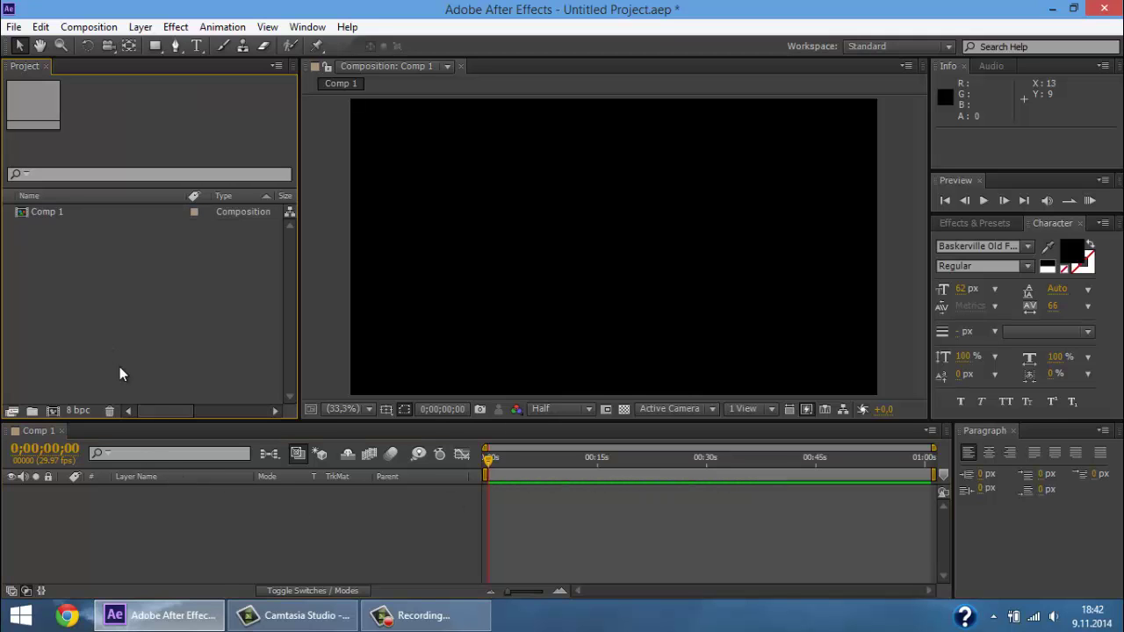
{"action": "left_click", "coordinate": [1053, 9]}
- Import Kalvo - Unnamed.wav and add a black 1920×1080 solid layer named BG
{"action": "left_click_drag", "start_coordinate": [592, 53], "coordinate": [130, 355]}
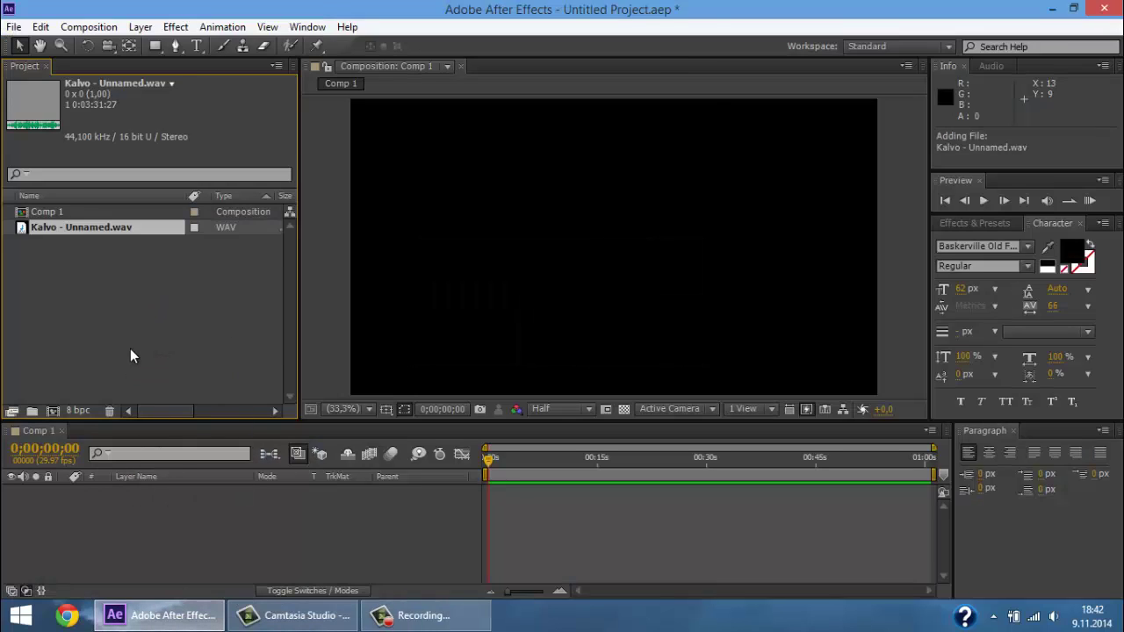
{"action": "left_click", "coordinate": [130, 356]}
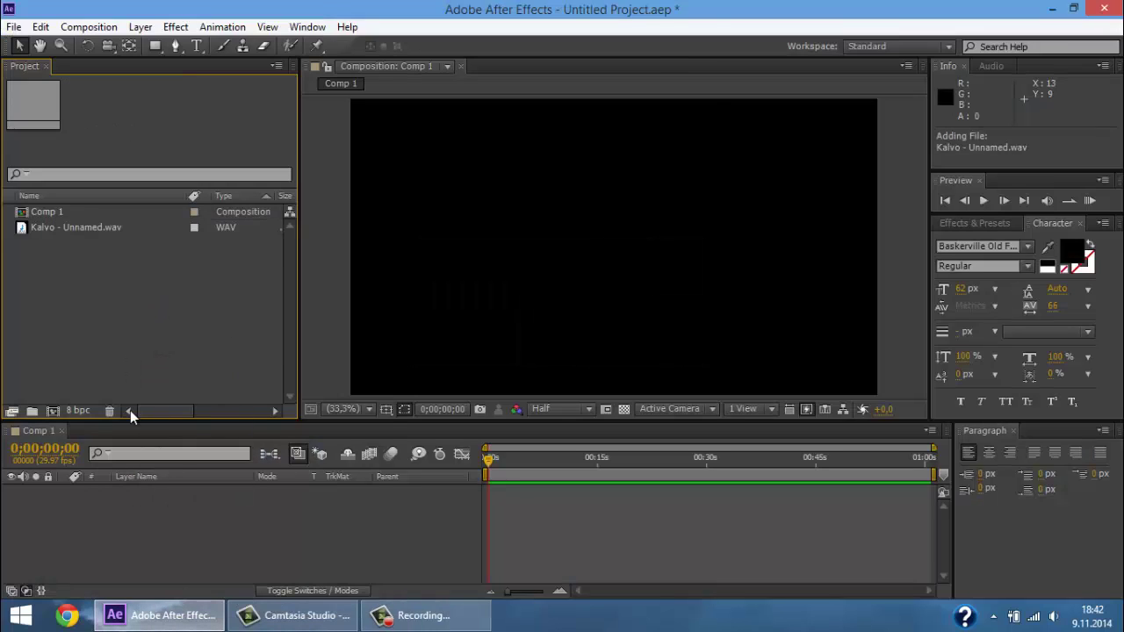
{"action": "right_click", "coordinate": [143, 539]}
{"action": "mouse_move", "coordinate": [200, 367]}
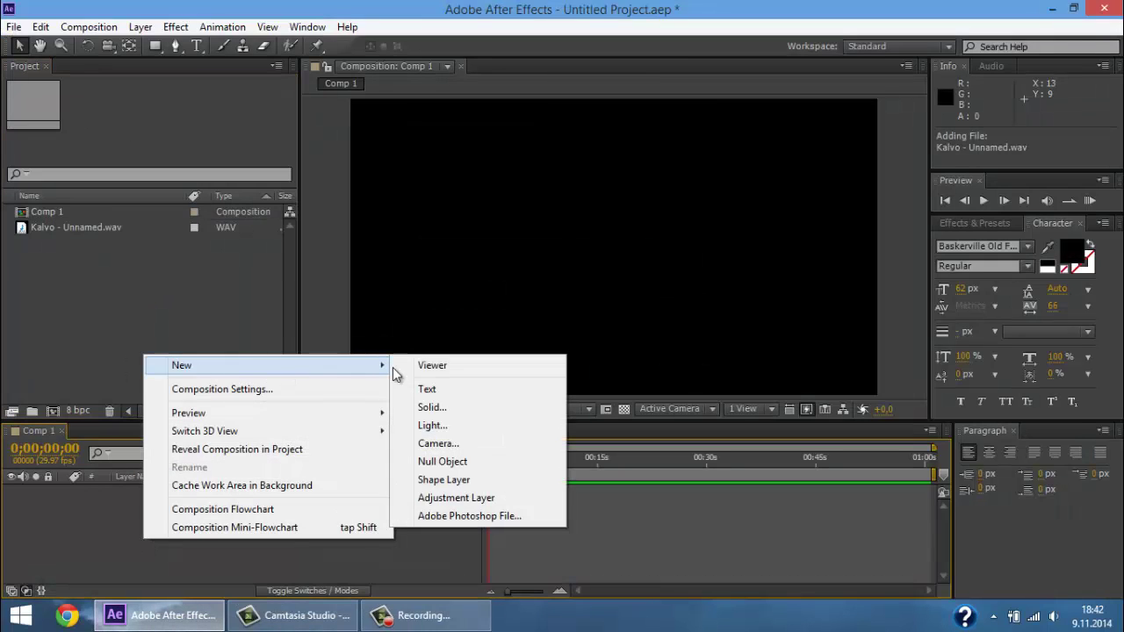
{"action": "left_click", "coordinate": [472, 408]}
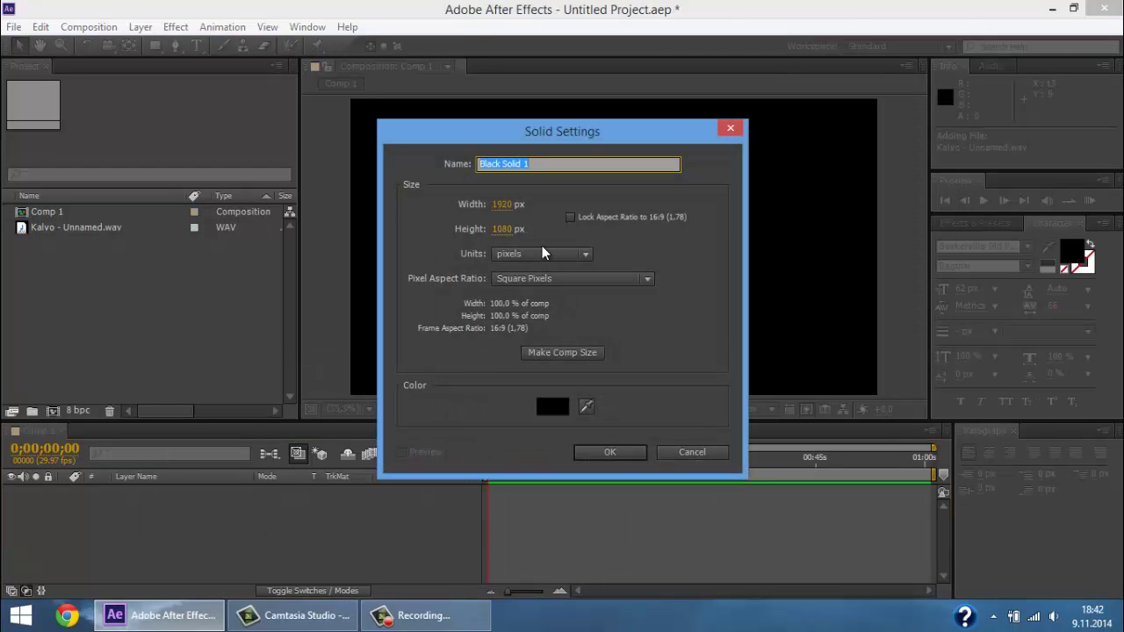
{"action": "type", "text": "BG"}
{"action": "key", "text": "Return"}
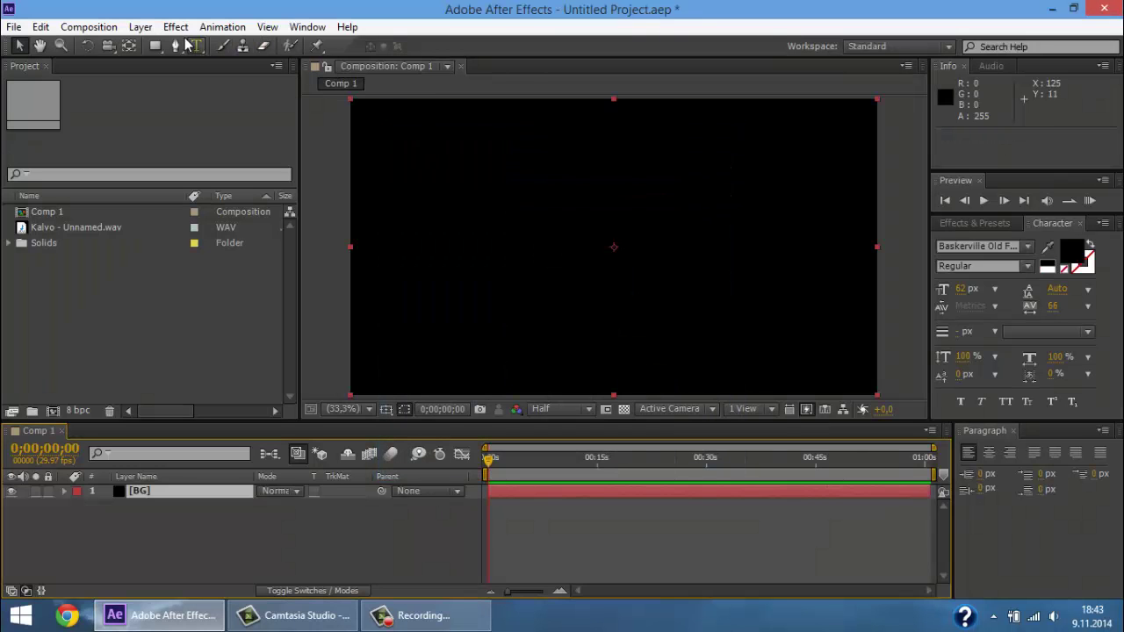
- Apply the 4-Color Gradient effect to the BG layer
{"action": "right_click", "coordinate": [175, 493]}
{"action": "mouse_move", "coordinate": [247, 278]}
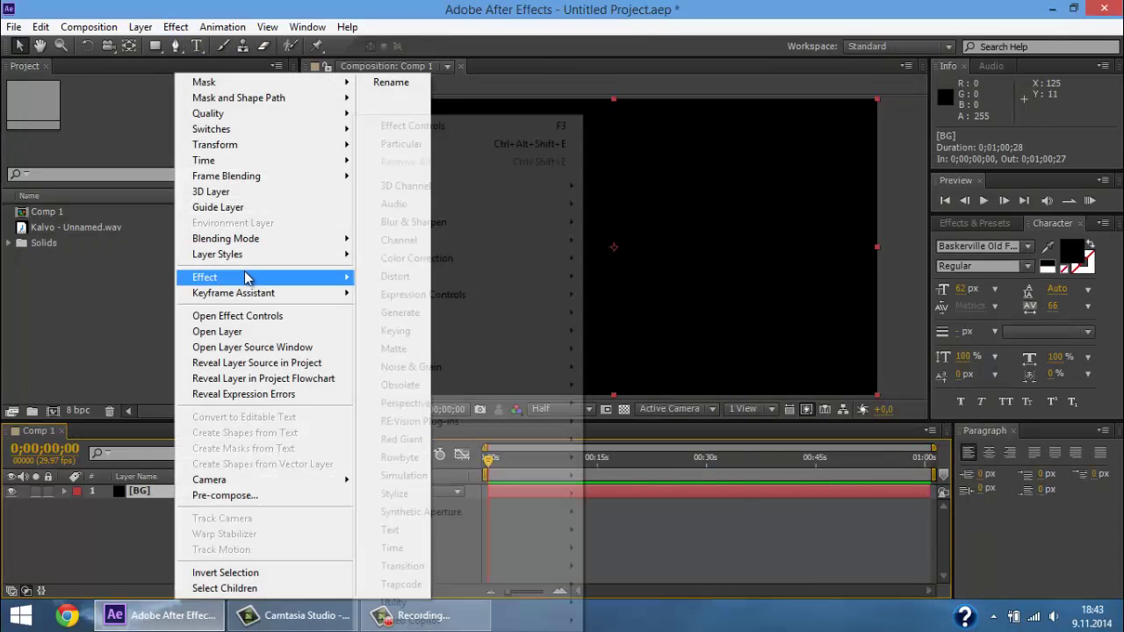
{"action": "mouse_move", "coordinate": [487, 314]}
{"action": "left_click", "coordinate": [666, 167]}
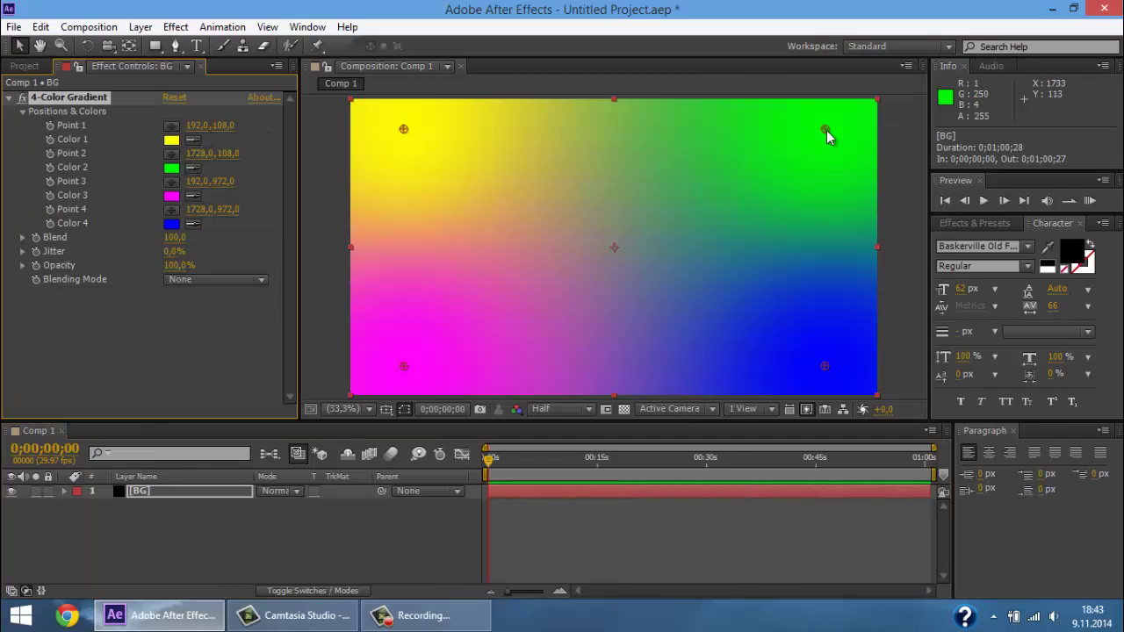
- Set gradient Color 2 and Color 4 to black
{"action": "left_click", "coordinate": [171, 167]}
{"action": "left_click", "coordinate": [772, 513]}
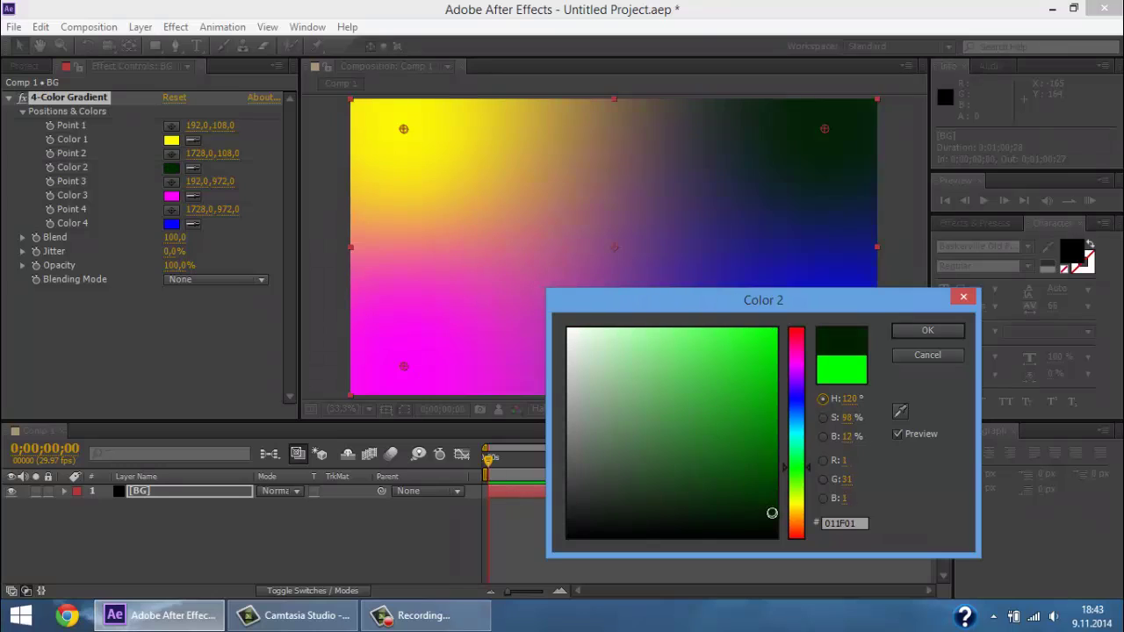
{"action": "left_click_drag", "start_coordinate": [772, 513], "coordinate": [783, 535]}
{"action": "left_click", "coordinate": [931, 330]}
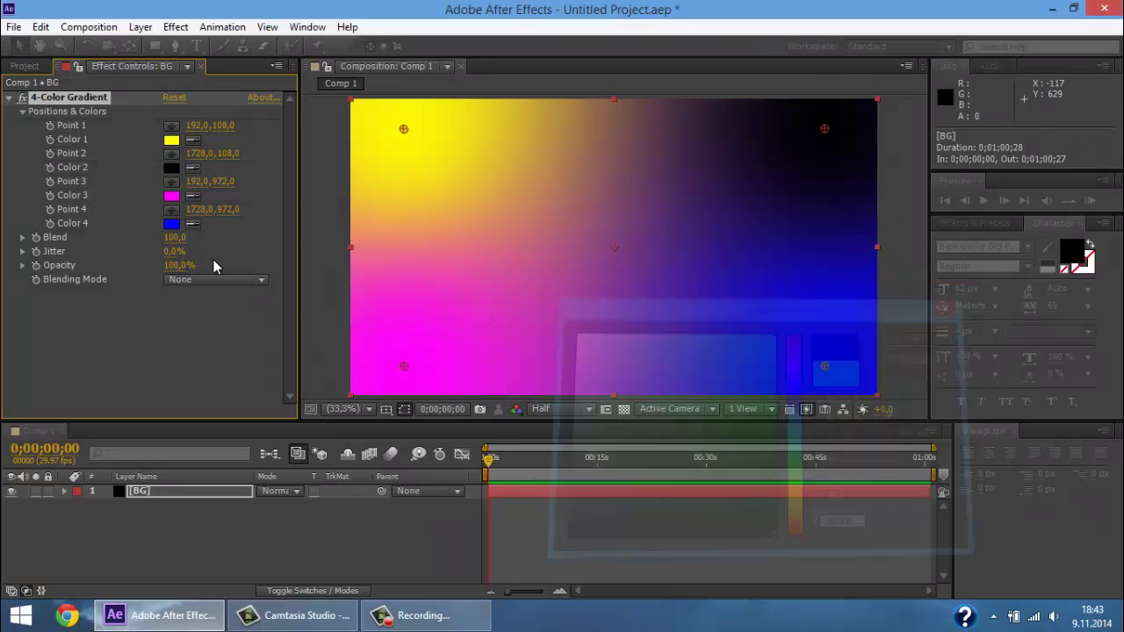
{"action": "left_click", "coordinate": [171, 224]}
{"action": "left_click_drag", "start_coordinate": [746, 431], "coordinate": [859, 539]}
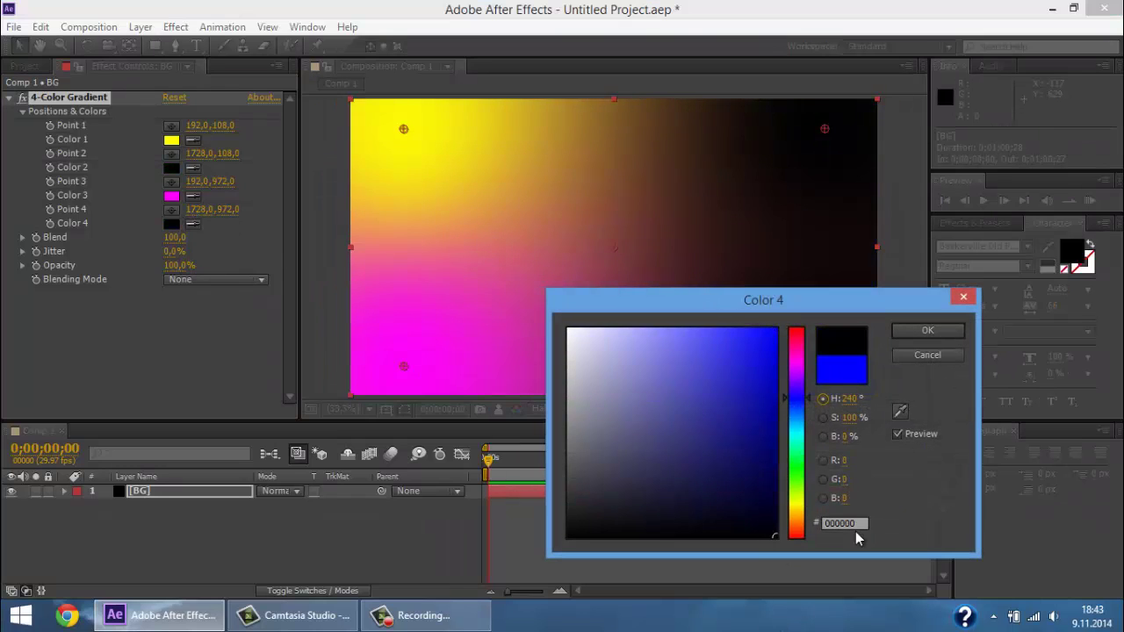
{"action": "left_click", "coordinate": [927, 330]}
- Move Point 1 past the top-left corner, make Color 3 cyan and Color 1 purple
{"action": "left_click_drag", "start_coordinate": [403, 129], "coordinate": [351, 85]}
{"action": "mouse_move", "coordinate": [403, 370]}
{"action": "left_mouse_down"}
{"action": "mouse_move", "coordinate": [382, 415]}
{"action": "mouse_move", "coordinate": [368, 396]}
{"action": "left_mouse_up"}
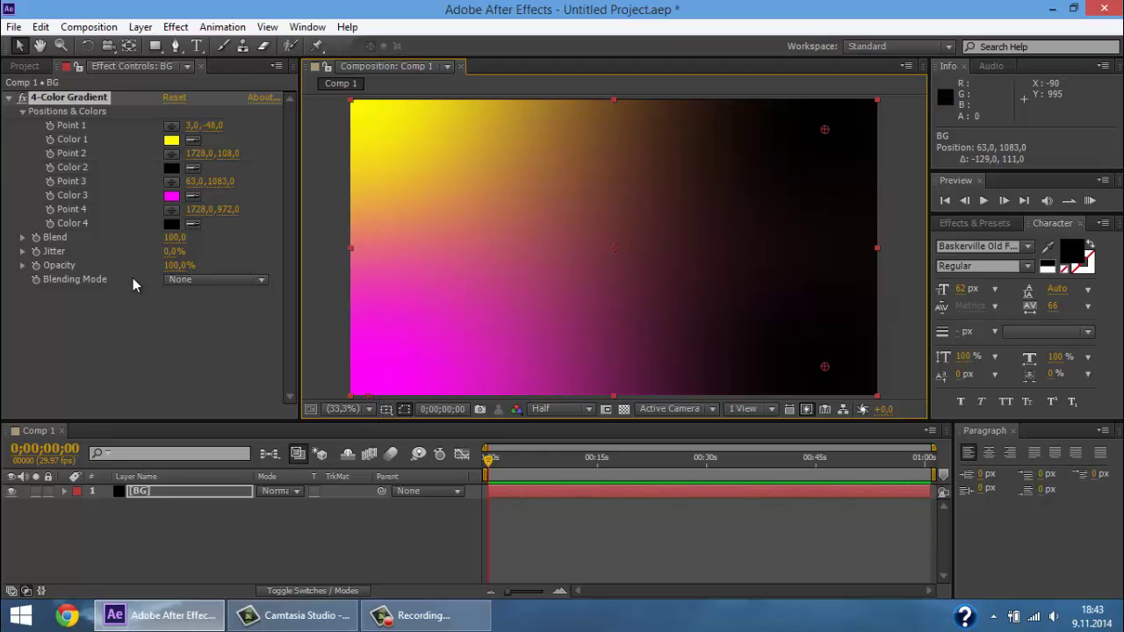
{"action": "left_click", "coordinate": [172, 196]}
{"action": "left_click_drag", "start_coordinate": [796, 403], "coordinate": [798, 426]}
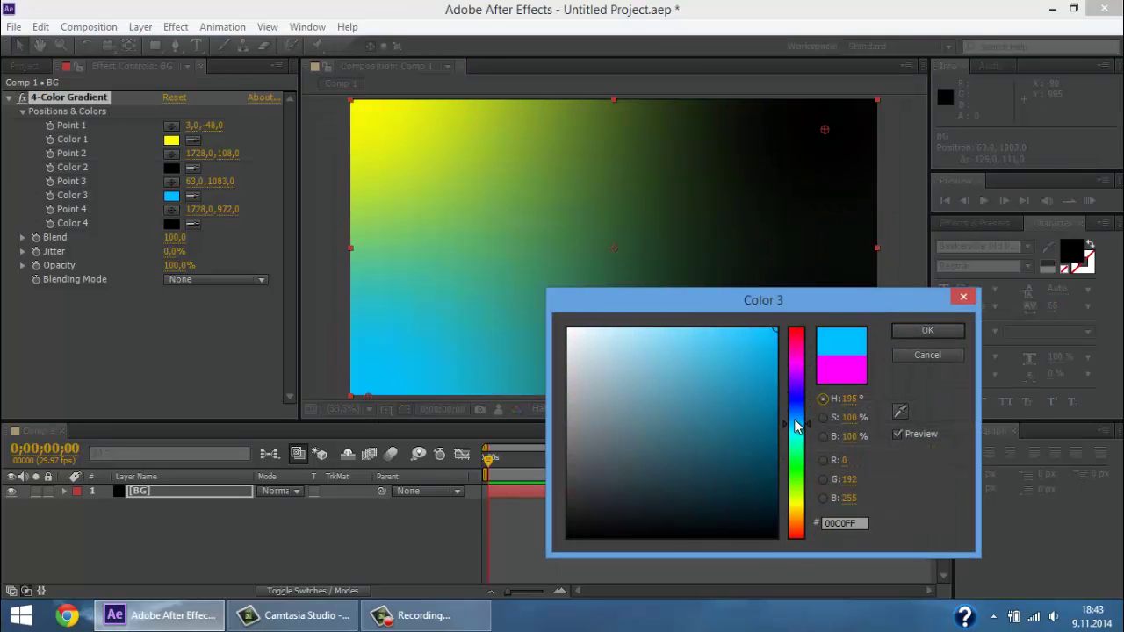
{"action": "left_click", "coordinate": [928, 330]}
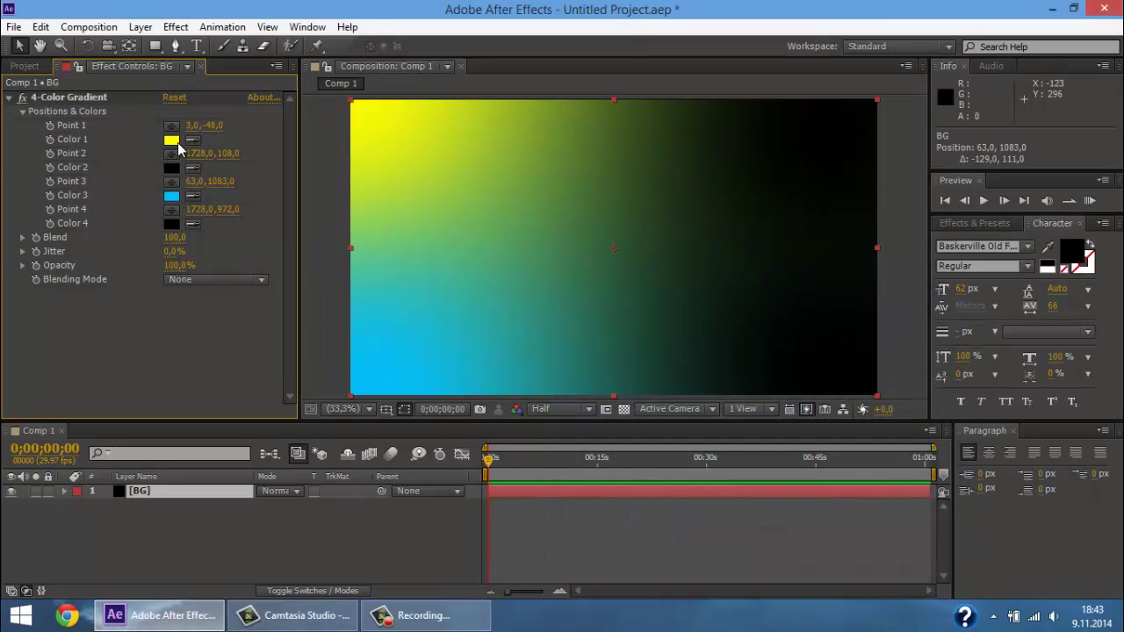
{"action": "left_click", "coordinate": [173, 140]}
{"action": "left_click_drag", "start_coordinate": [802, 420], "coordinate": [803, 372]}
{"action": "left_click", "coordinate": [927, 331]}
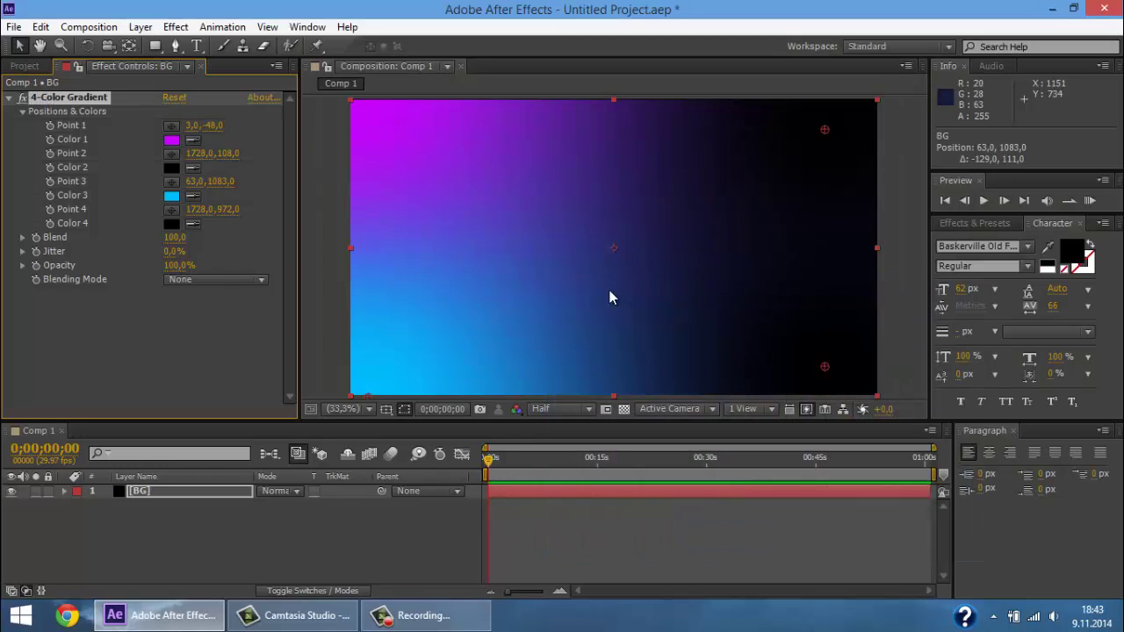
- Add a new solid layer named Particular 1 above BG
{"action": "right_click", "coordinate": [138, 536]}
{"action": "mouse_move", "coordinate": [204, 360]}
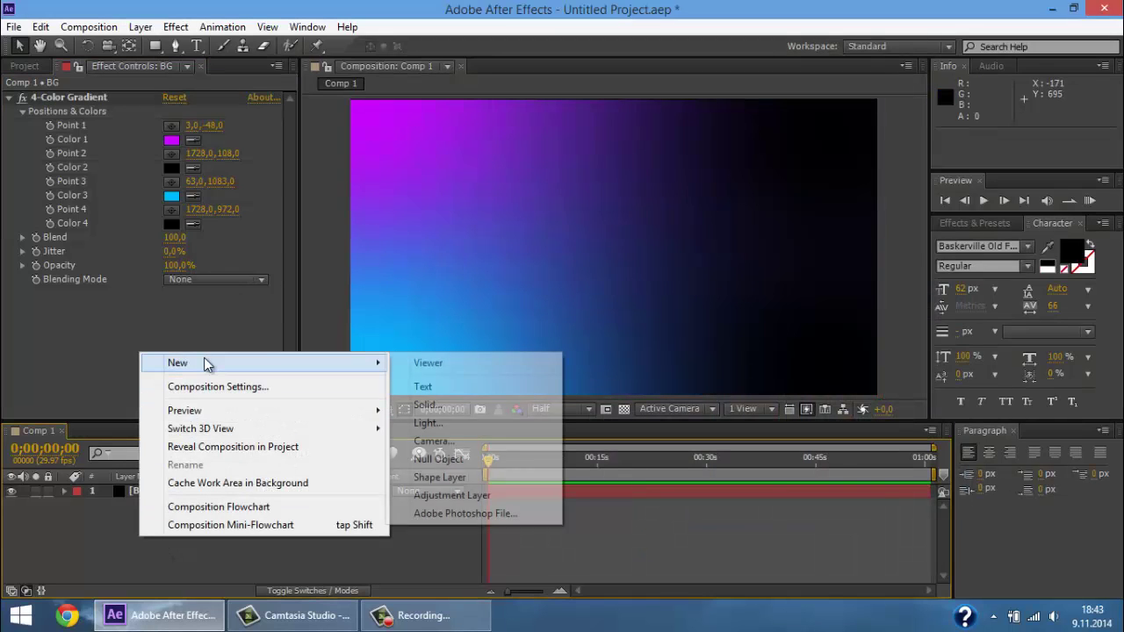
{"action": "left_click", "coordinate": [449, 404]}
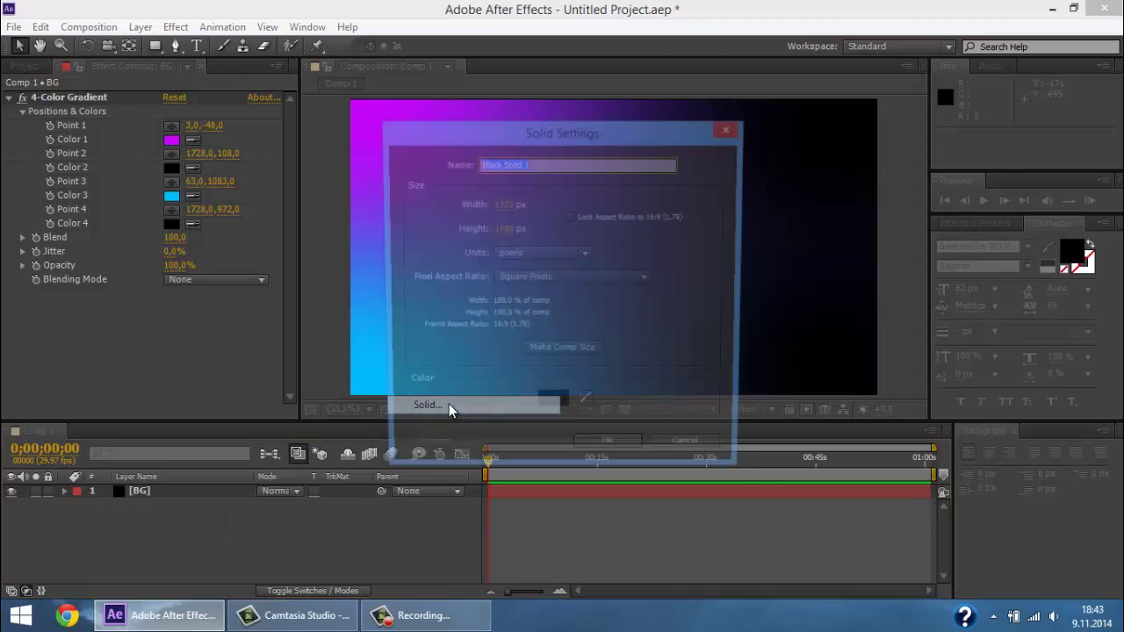
{"action": "type", "text": "Part"}
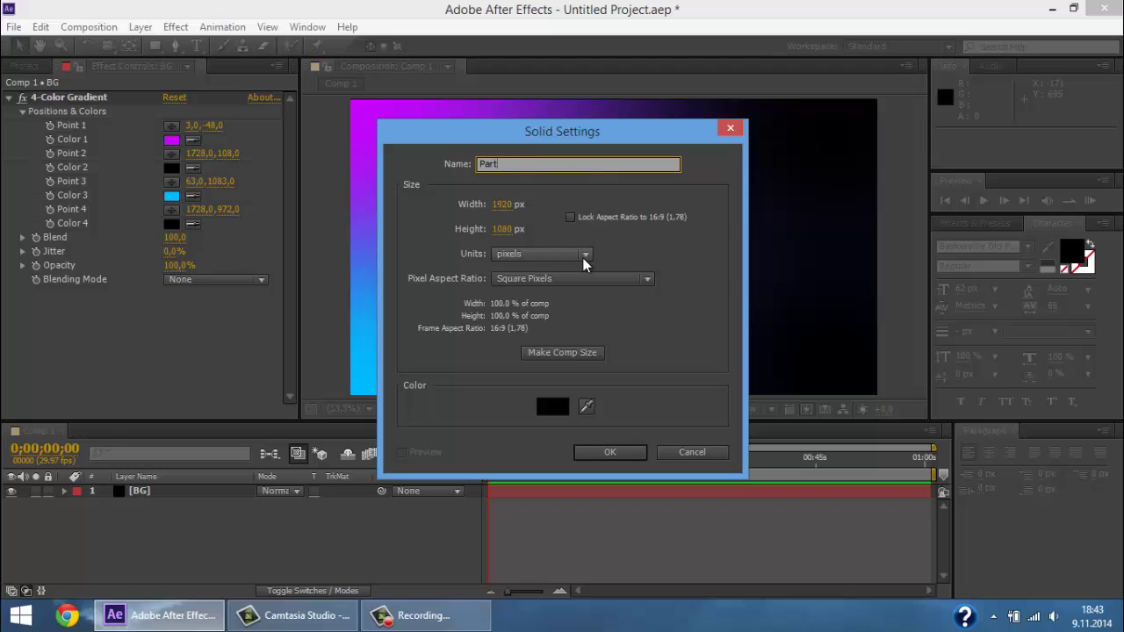
{"action": "type", "text": "icular"}
{"action": "type", "text": " 1"}
{"action": "key", "text": "Return"}
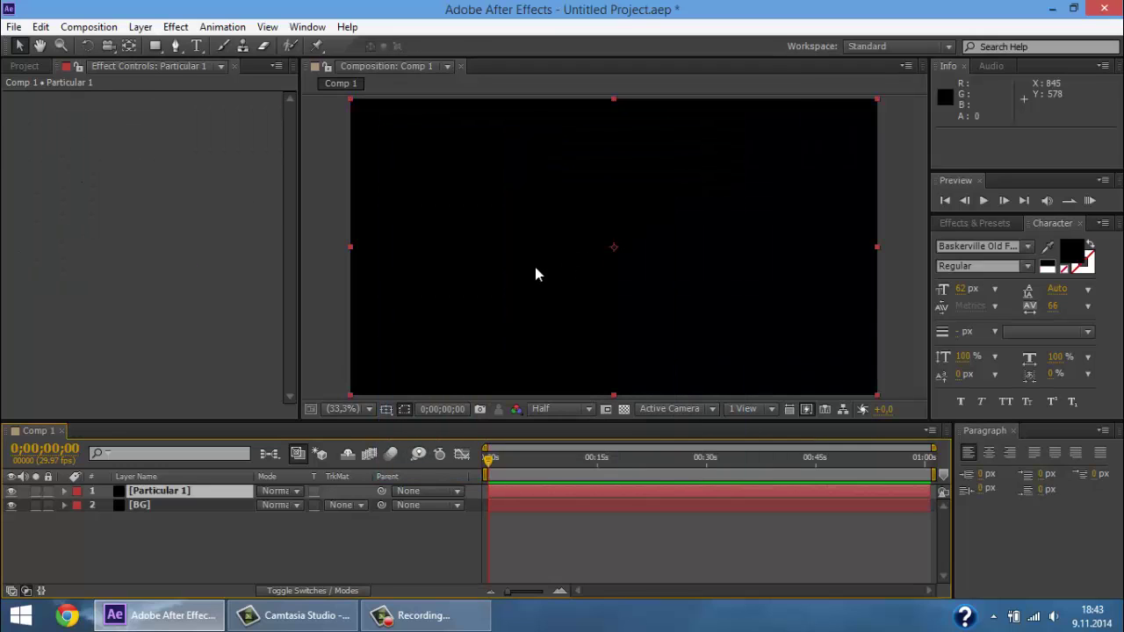
- Apply Trapcode Particular to the Particular 1 layer
{"action": "left_click", "coordinate": [177, 28]}
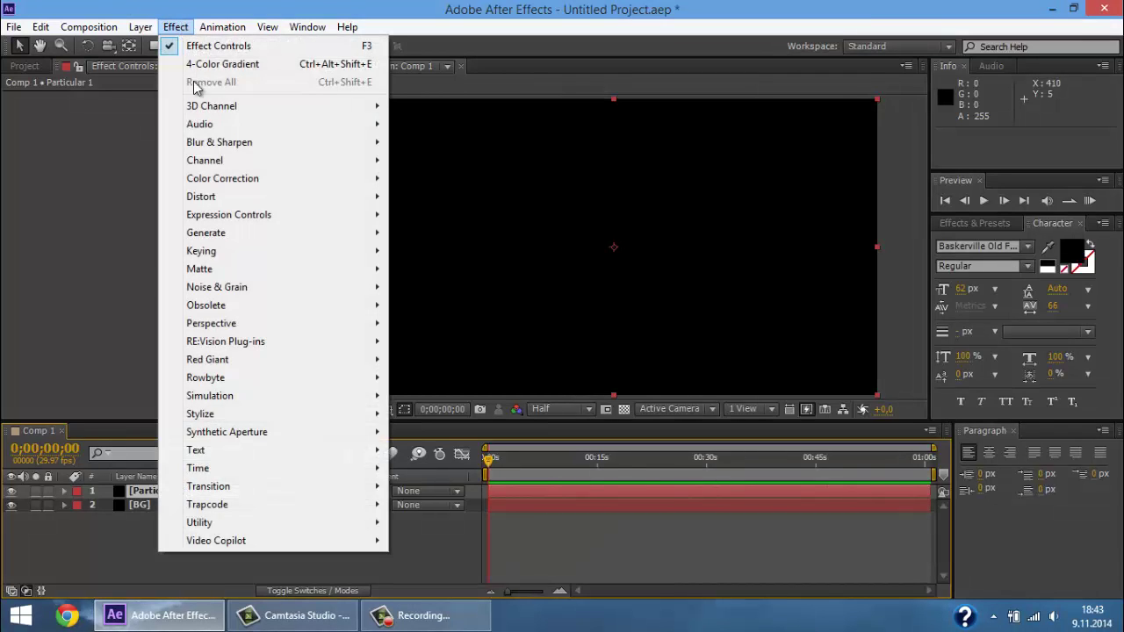
{"action": "mouse_move", "coordinate": [246, 506]}
{"action": "left_click", "coordinate": [472, 462]}
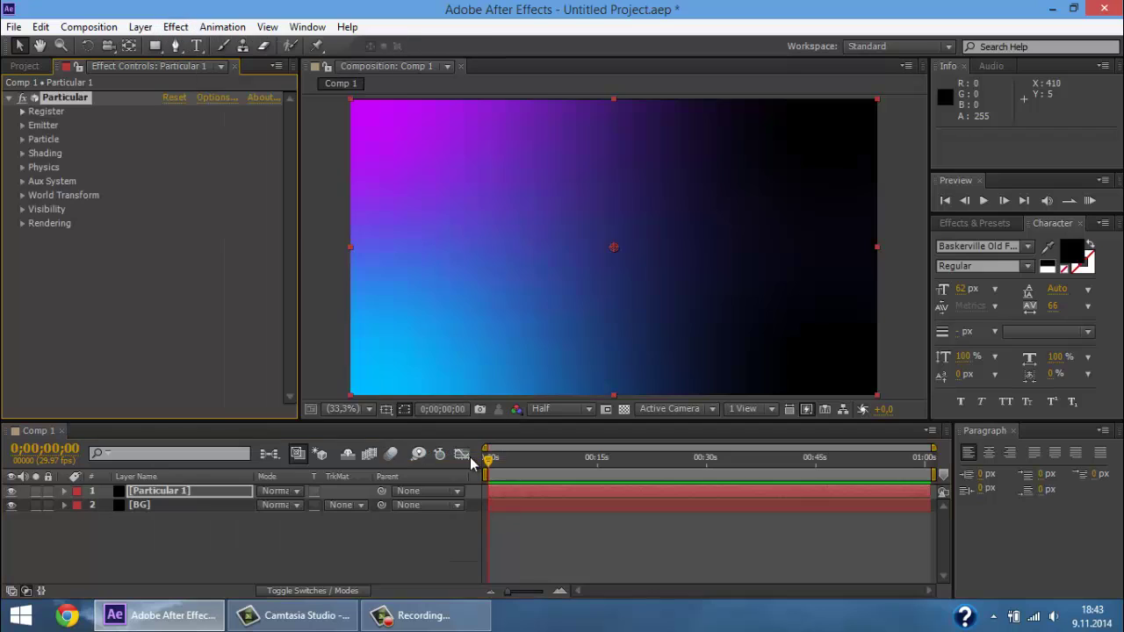
- Move ahead in time and set Particular's World Transform X Rotation W to 90°
{"action": "left_click_drag", "start_coordinate": [488, 461], "coordinate": [561, 466]}
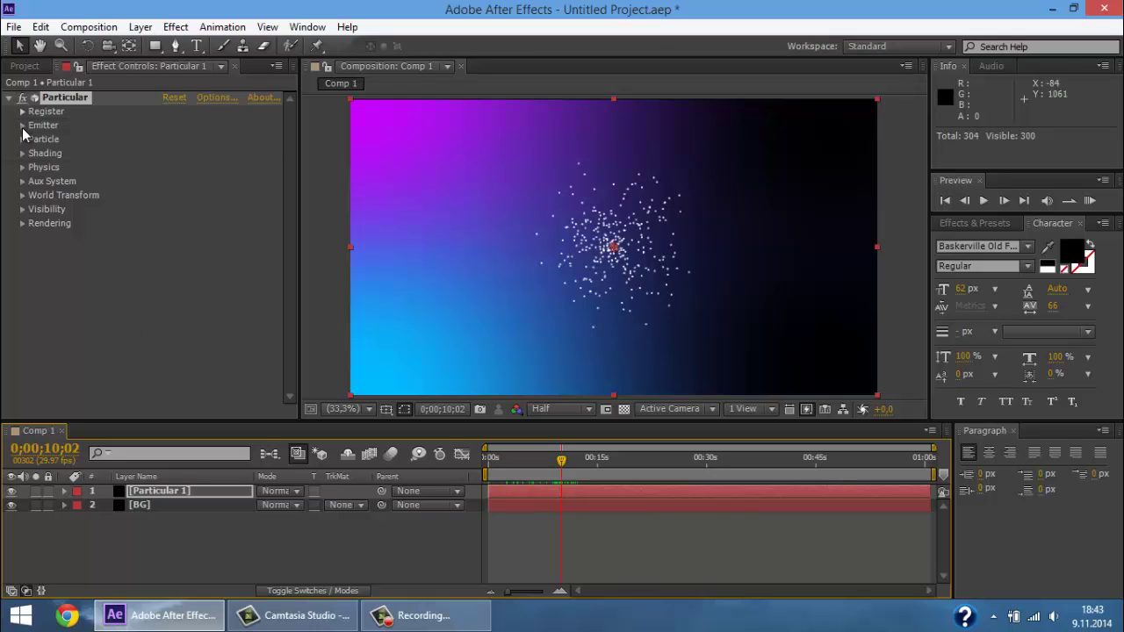
{"action": "left_click", "coordinate": [31, 223]}
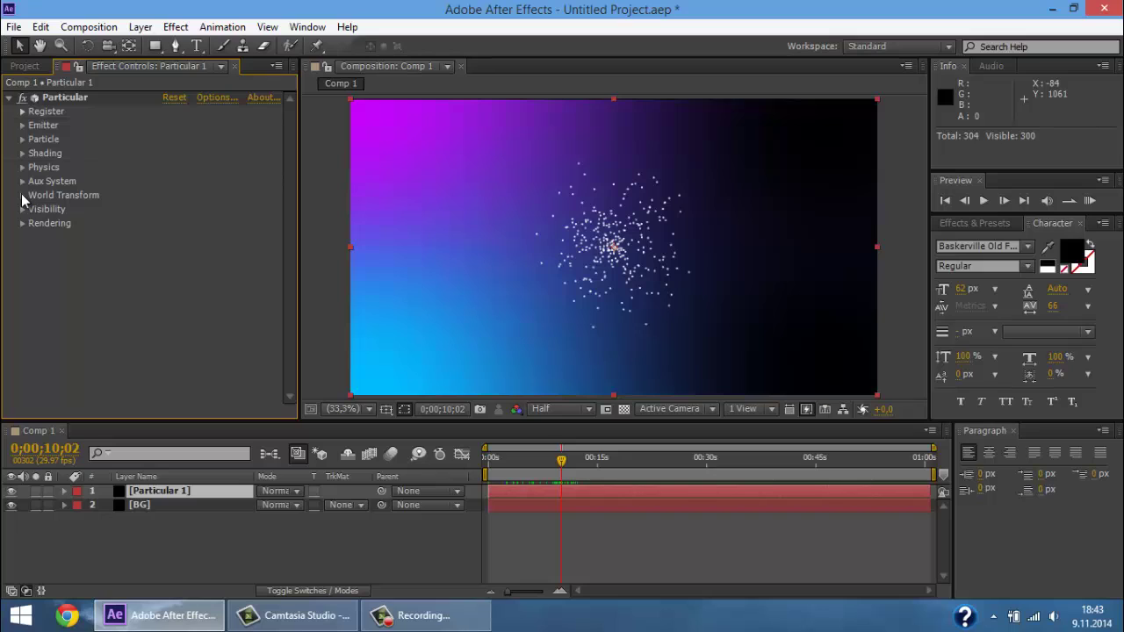
{"action": "left_click", "coordinate": [23, 196]}
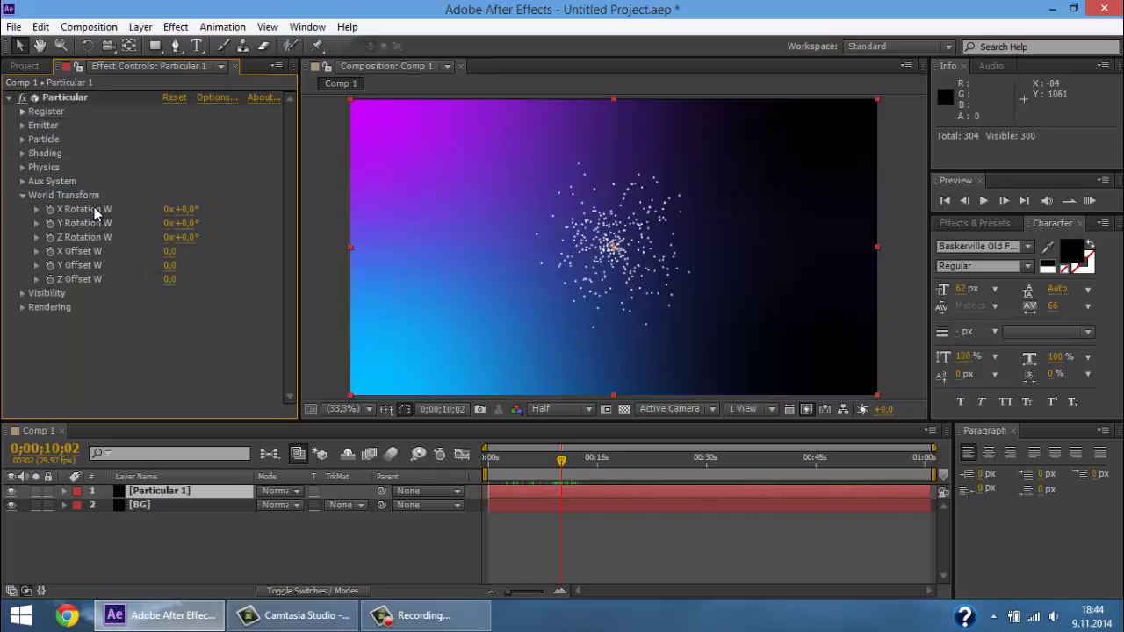
{"action": "left_click", "coordinate": [190, 209]}
{"action": "type", "text": "90"}
{"action": "key", "text": "Return"}
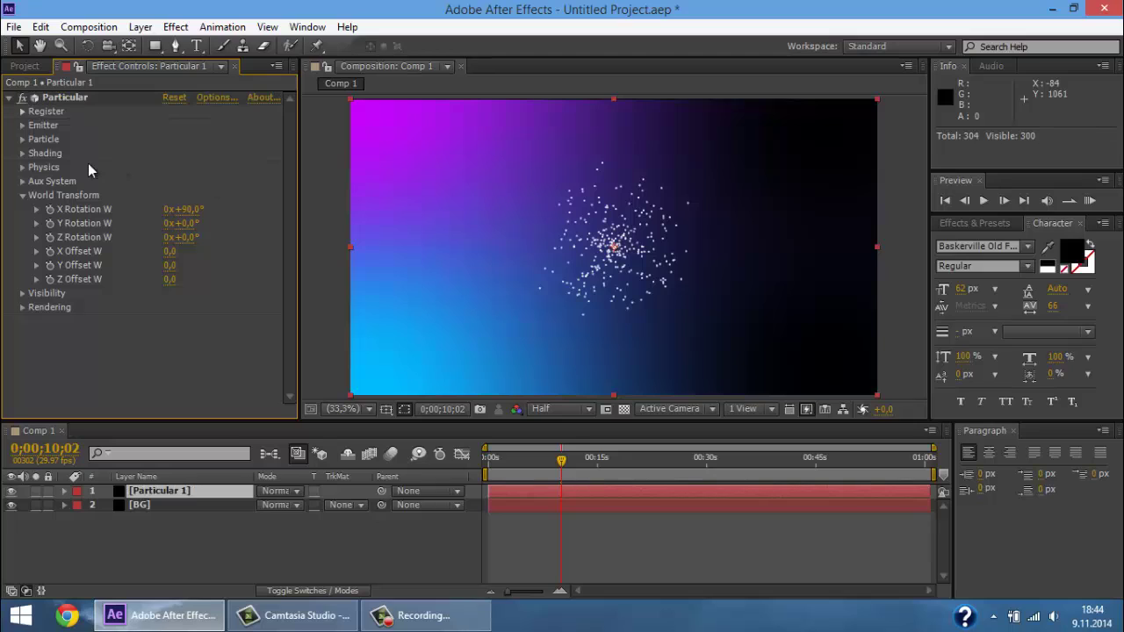
{"action": "left_click", "coordinate": [23, 196]}
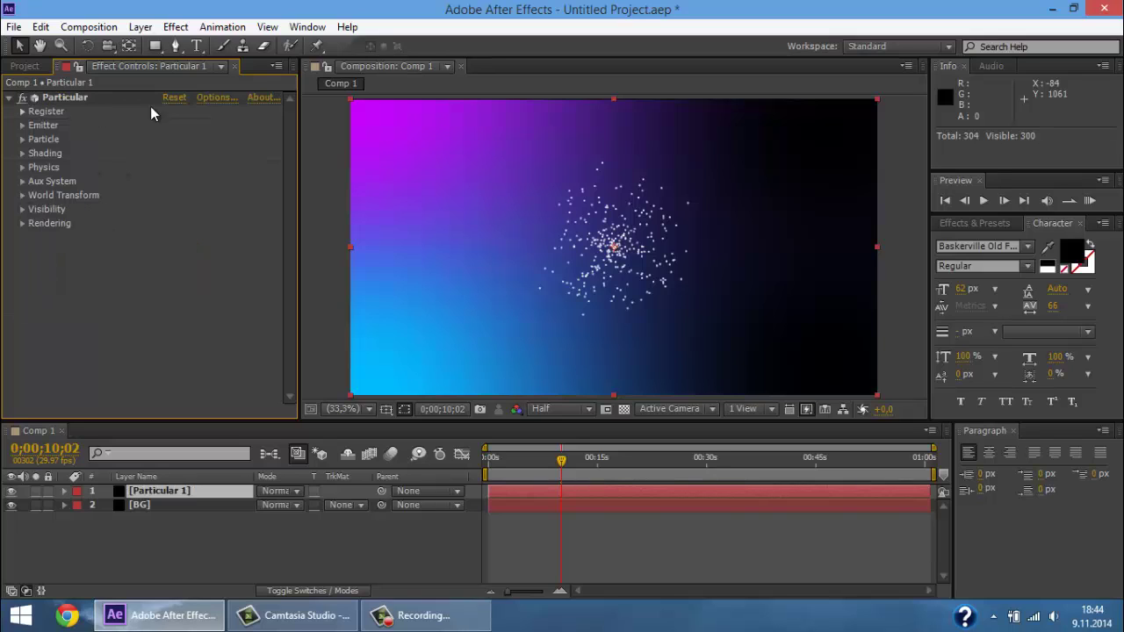
- Set the emitter to 30 particles/sec, keeping Point as the emitter type
{"action": "left_click", "coordinate": [22, 125]}
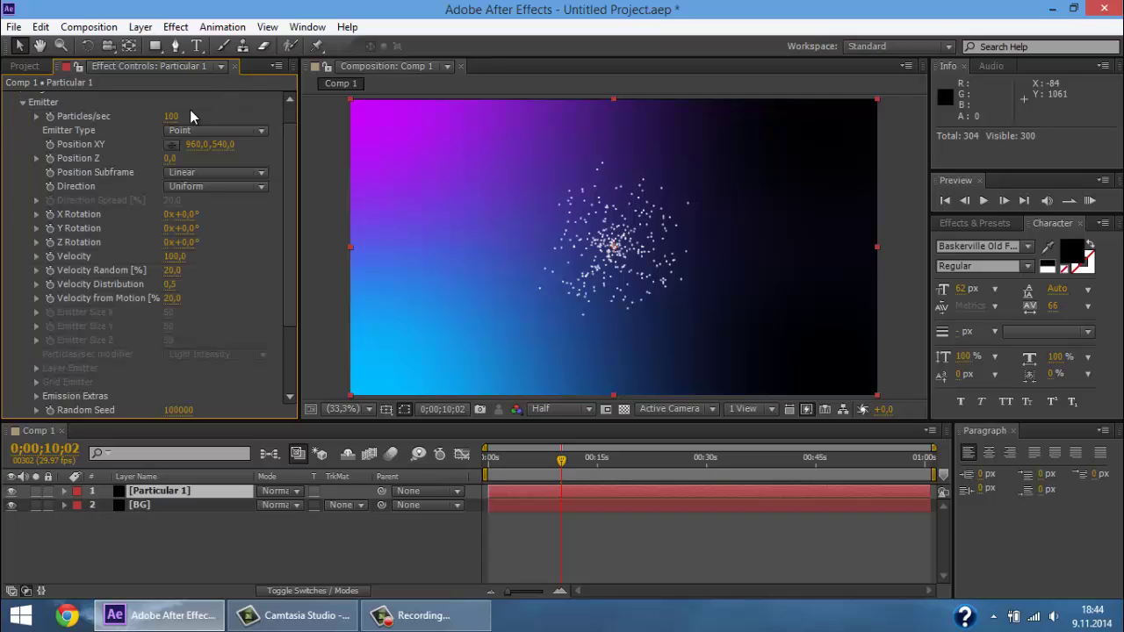
{"action": "scroll", "coordinate": [190, 109], "scroll_direction": "up", "scroll_amount": 1}
{"action": "left_click", "coordinate": [173, 140]}
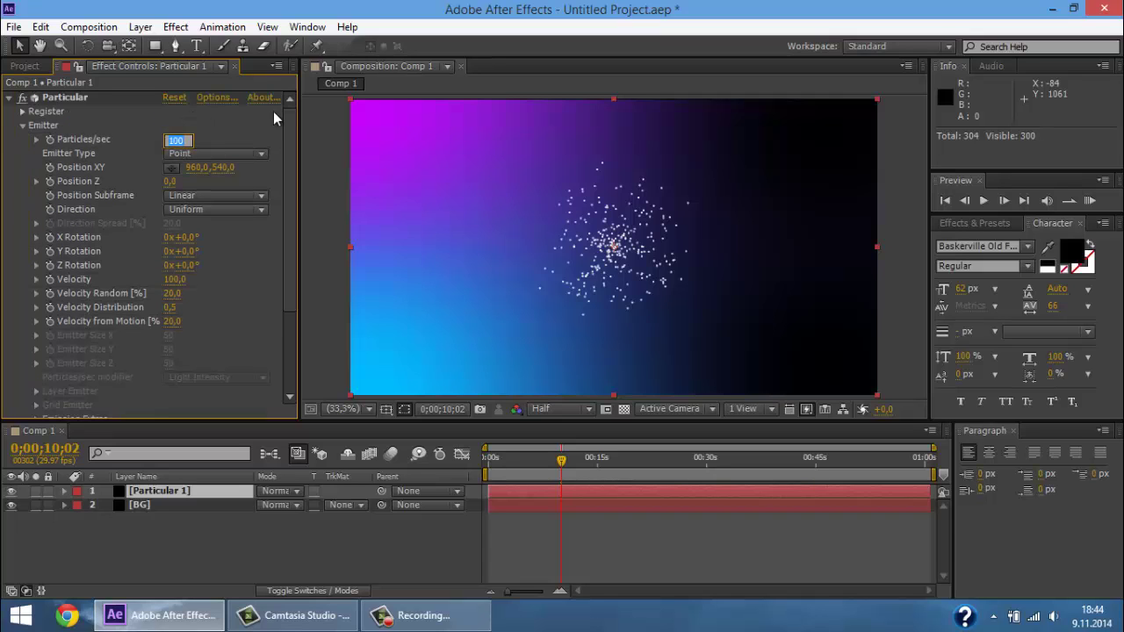
{"action": "type", "text": "30"}
{"action": "key", "text": "Return"}
{"action": "left_click", "coordinate": [164, 152]}
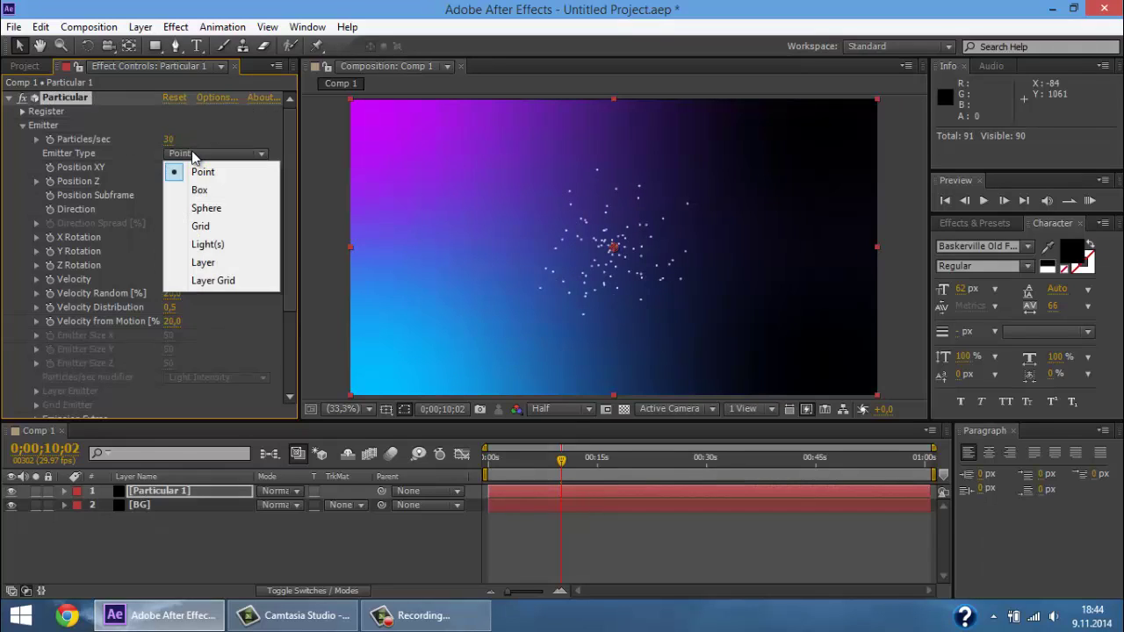
{"action": "left_click", "coordinate": [205, 151]}
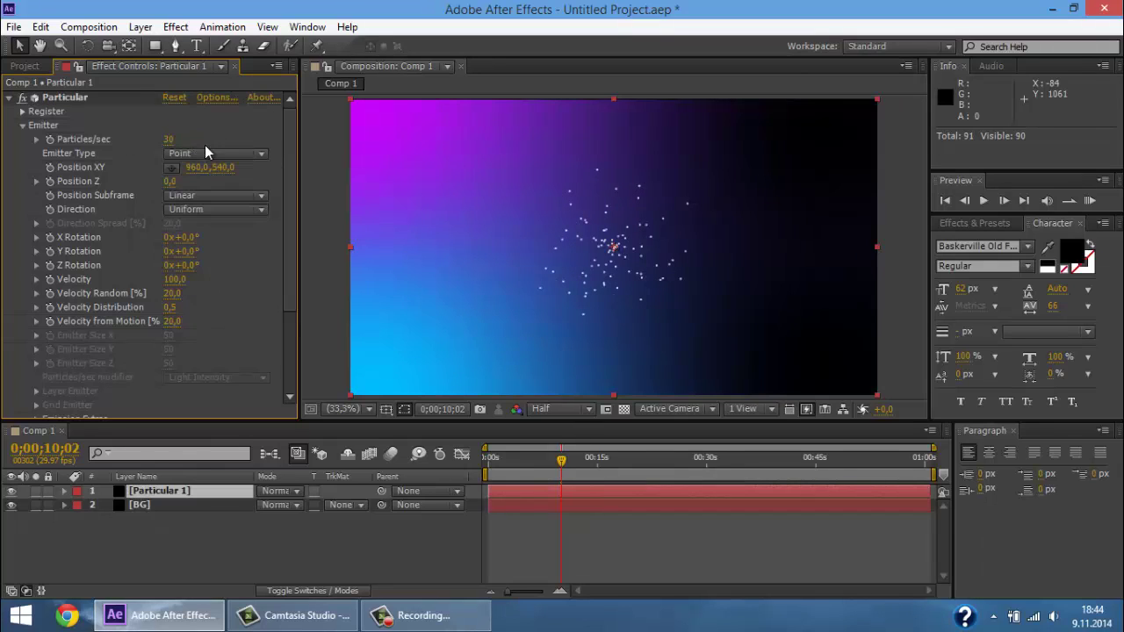
- Set emitter Velocity to 1, briefly previewing a higher spray before returning to 1
{"action": "left_click", "coordinate": [174, 280]}
{"action": "type", "text": "1"}
{"action": "key", "text": "Return"}
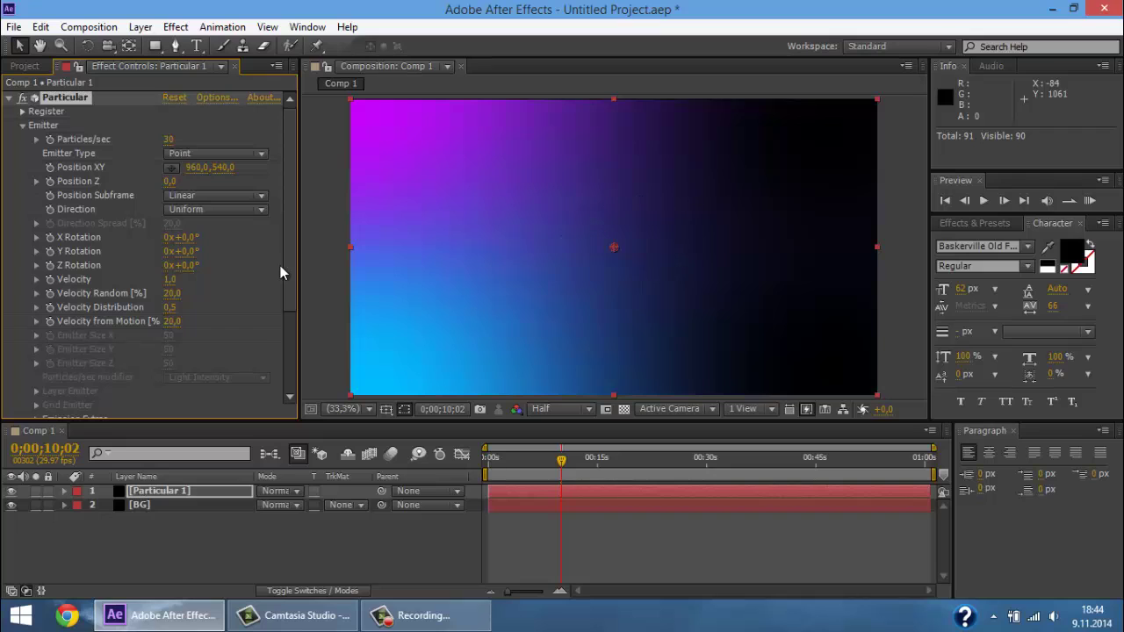
{"action": "mouse_move", "coordinate": [562, 458]}
{"action": "left_mouse_down"}
{"action": "mouse_move", "coordinate": [591, 478]}
{"action": "mouse_move", "coordinate": [569, 470]}
{"action": "left_mouse_up"}
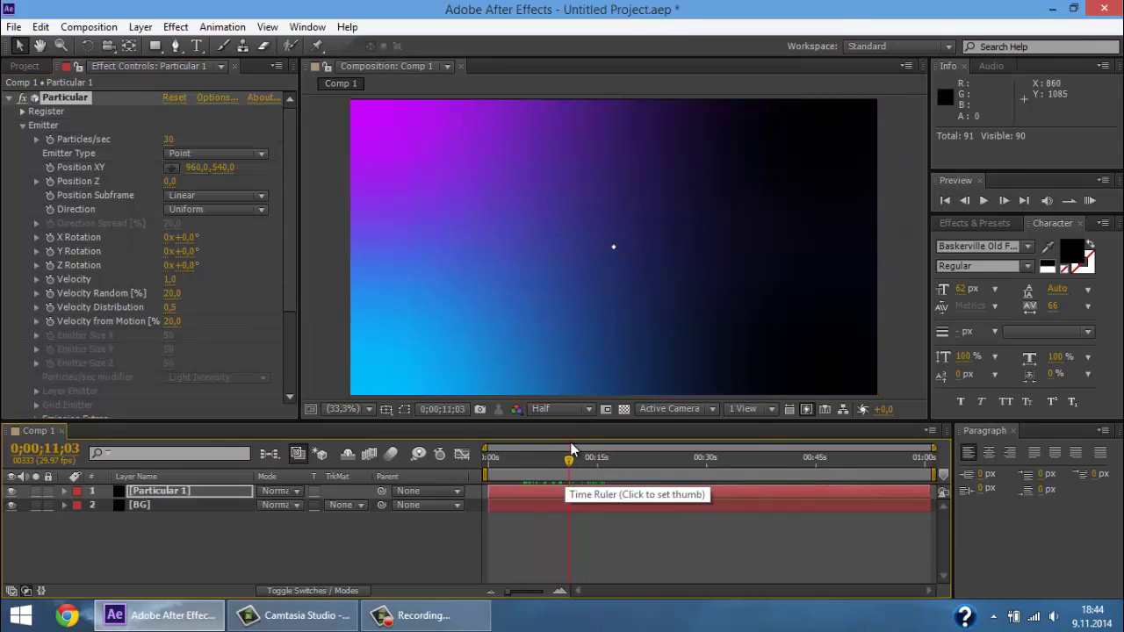
{"action": "left_click", "coordinate": [613, 257]}
{"action": "left_click_drag", "start_coordinate": [170, 280], "coordinate": [175, 280]}
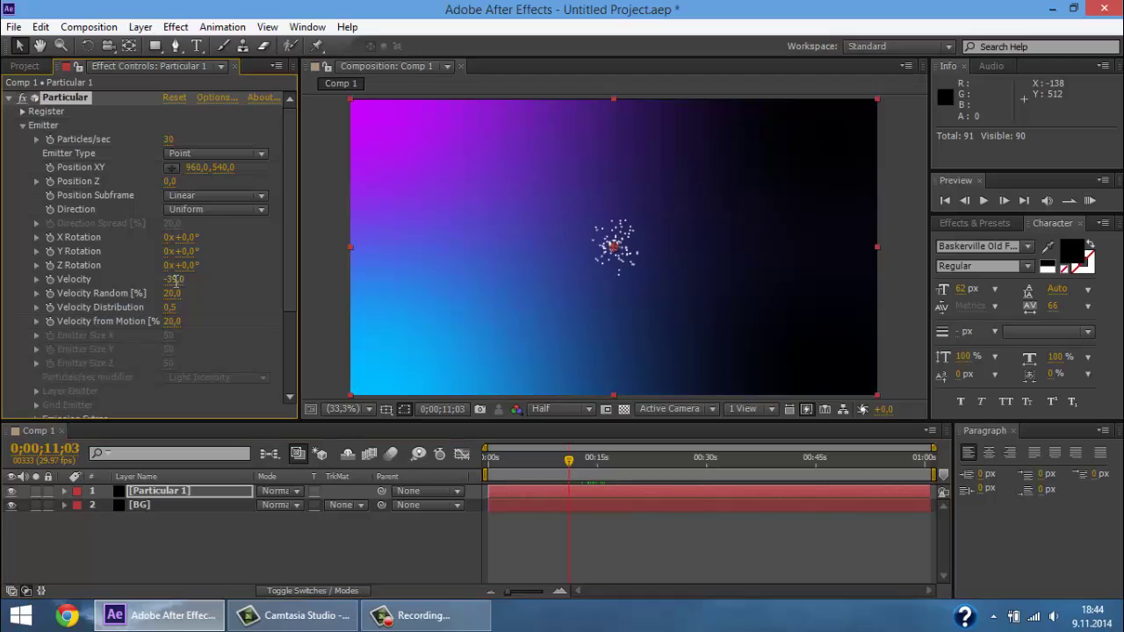
{"action": "left_click", "coordinate": [174, 280]}
{"action": "type", "text": "1"}
{"action": "key", "text": "Return"}
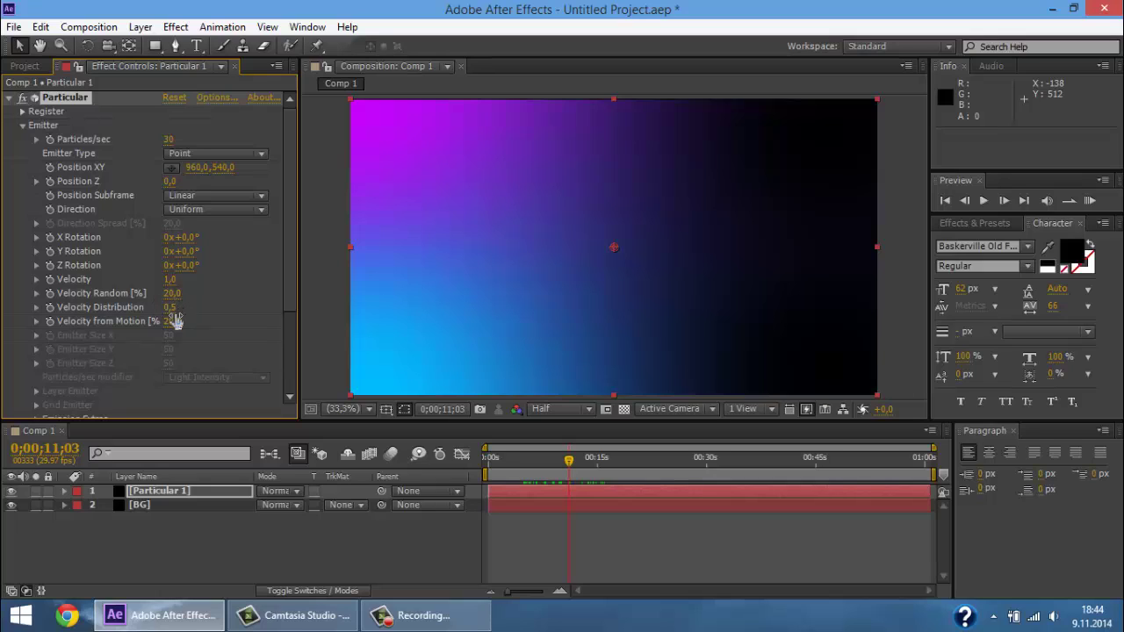
- Set Velocity from Motion to 30 and collapse the Emitter group
{"action": "left_click", "coordinate": [174, 321]}
{"action": "type", "text": "30"}
{"action": "key", "text": "Return"}
{"action": "left_click", "coordinate": [22, 126]}
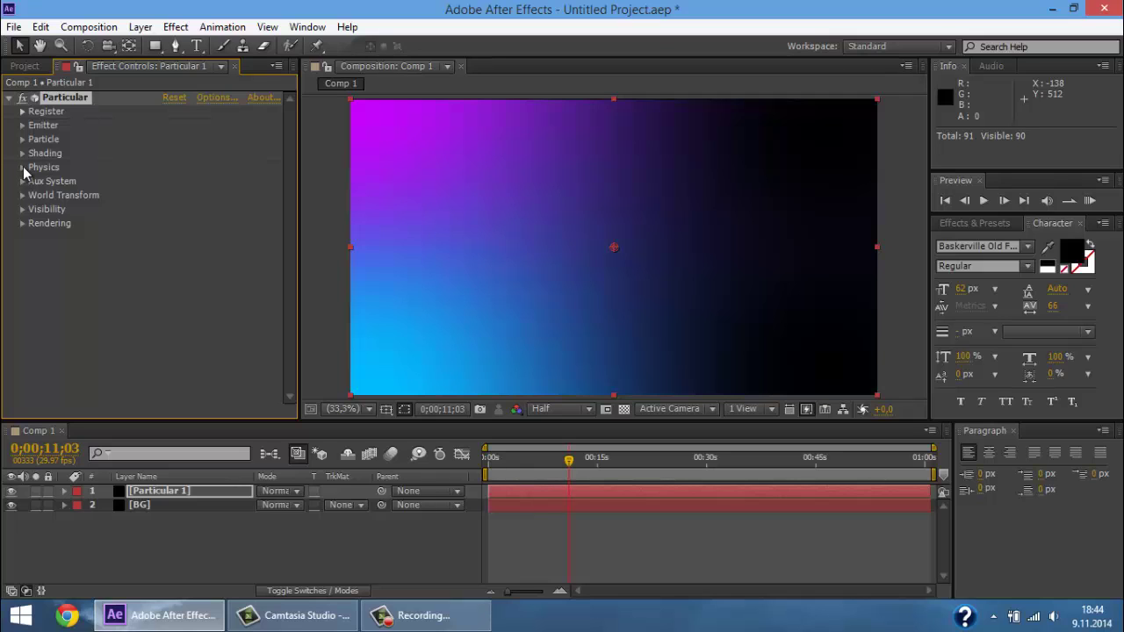
- Adjust Physics > Air Wind X until it reads -195, streaming particles leftward
{"action": "left_click", "coordinate": [22, 167]}
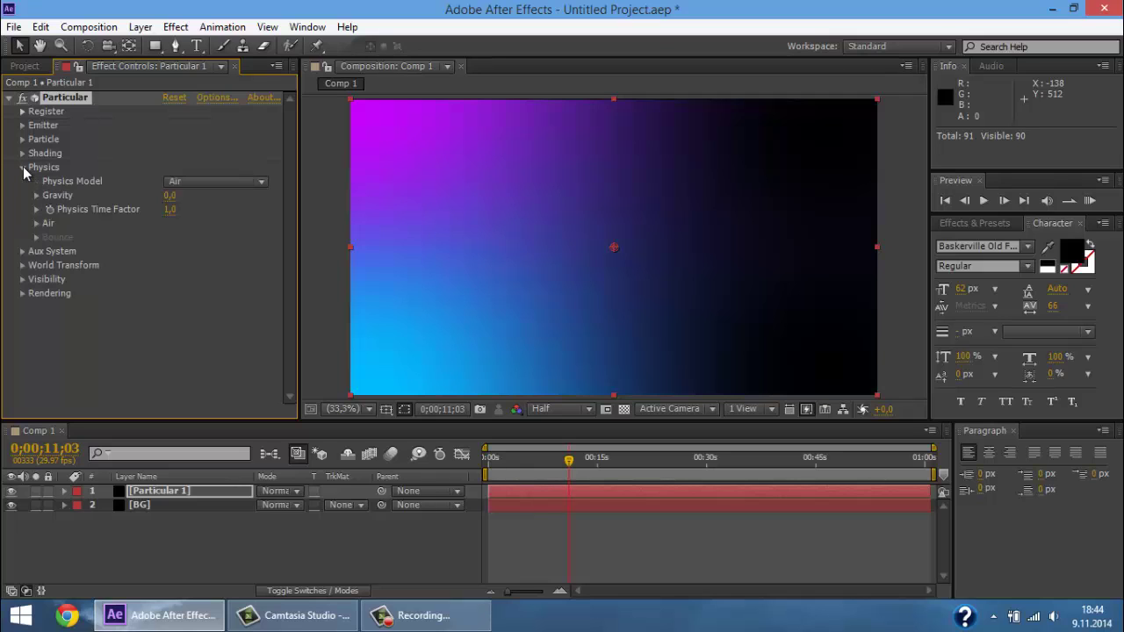
{"action": "left_click", "coordinate": [37, 223]}
{"action": "scroll", "coordinate": [103, 281], "scroll_direction": "down", "scroll_amount": 2}
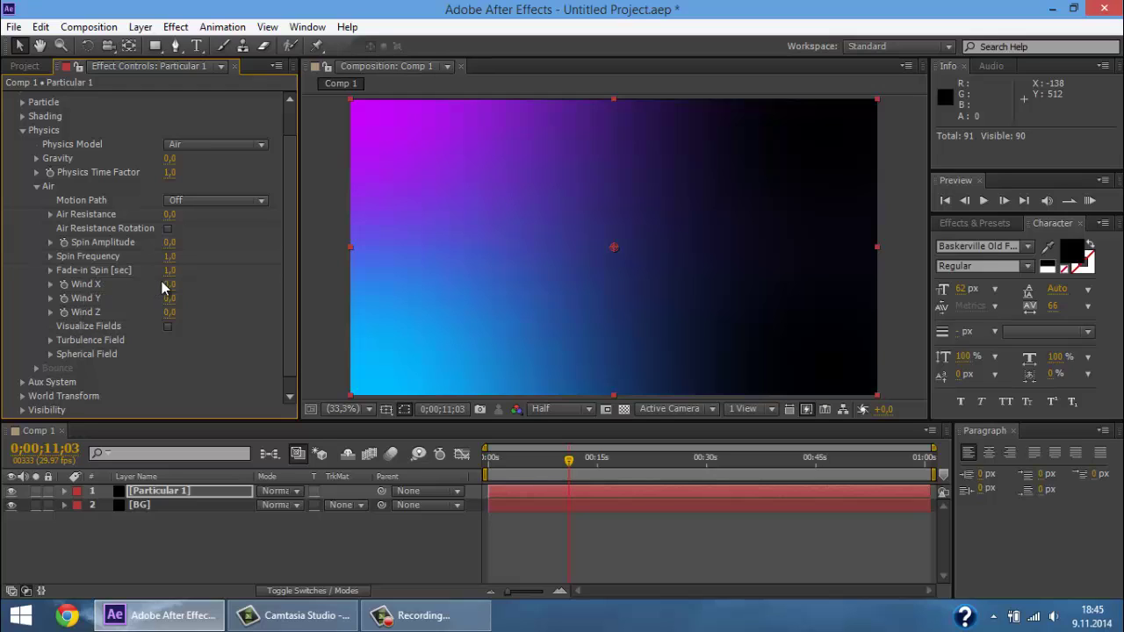
{"action": "left_click_drag", "start_coordinate": [170, 284], "coordinate": [9, 278]}
{"action": "left_click", "coordinate": [173, 284]}
{"action": "type", "text": "20"}
{"action": "key", "text": "Return"}
{"action": "left_click", "coordinate": [172, 284]}
{"action": "type", "text": "-22"}
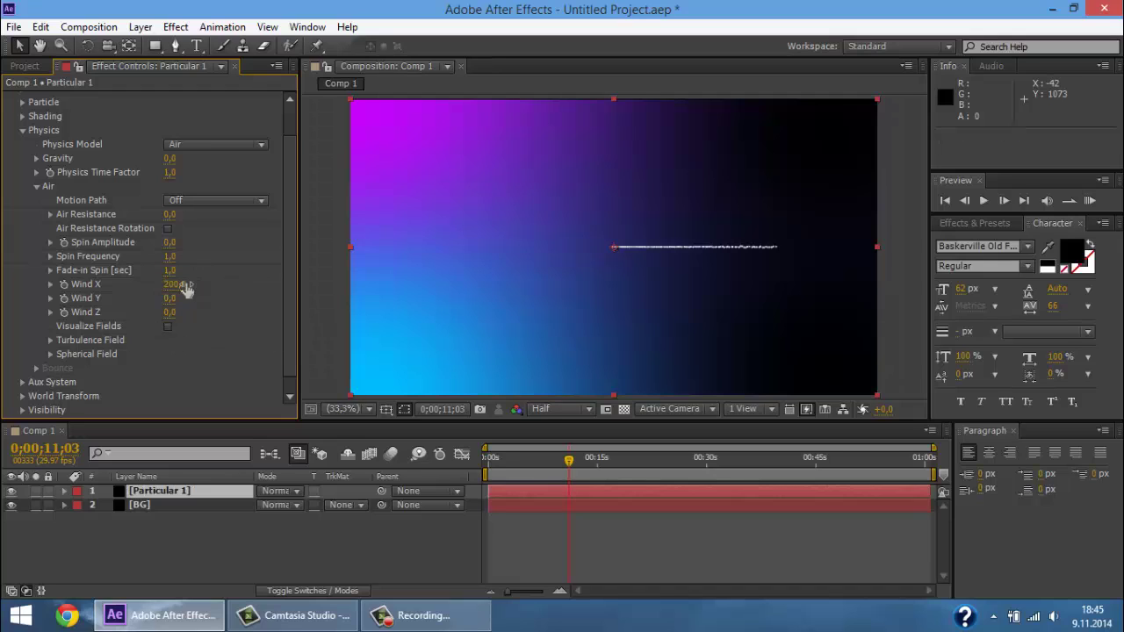
{"action": "key", "text": "Return"}
{"action": "left_click_drag", "start_coordinate": [172, 284], "coordinate": [127, 292]}
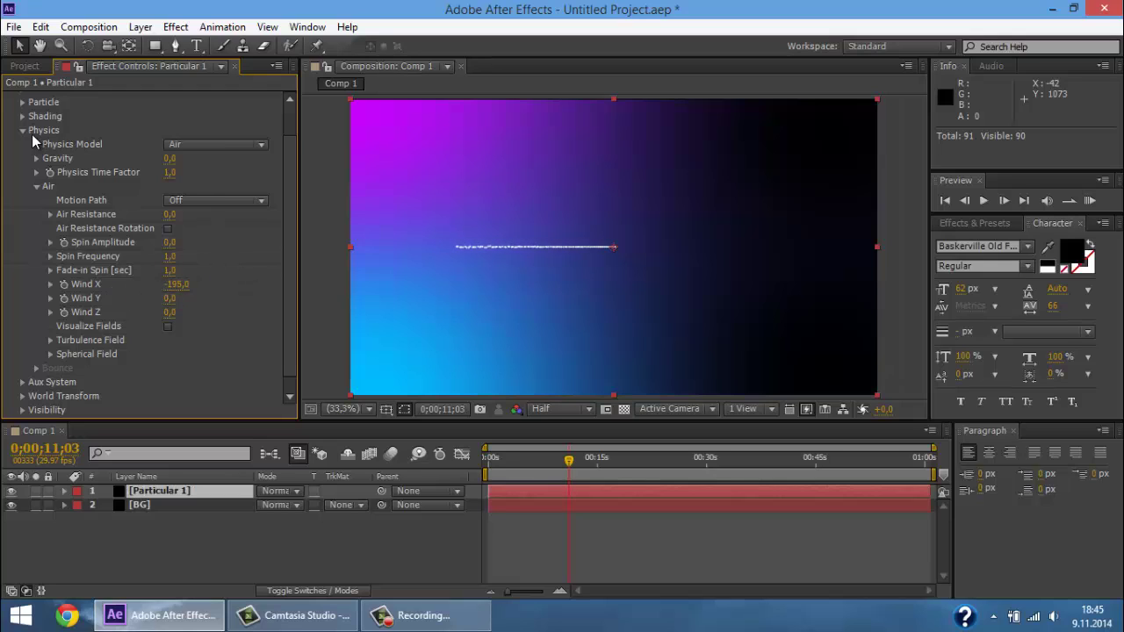
{"action": "left_click", "coordinate": [22, 130]}
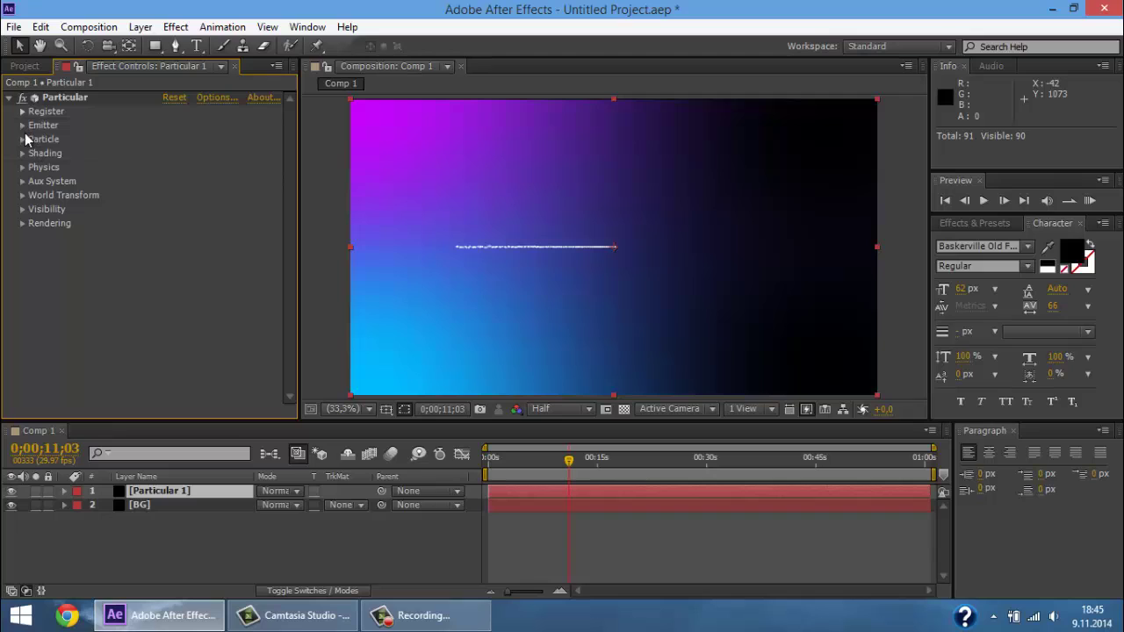
- Set particle Life to 5 seconds, keeping Sphere as the particle type
{"action": "left_click", "coordinate": [22, 139]}
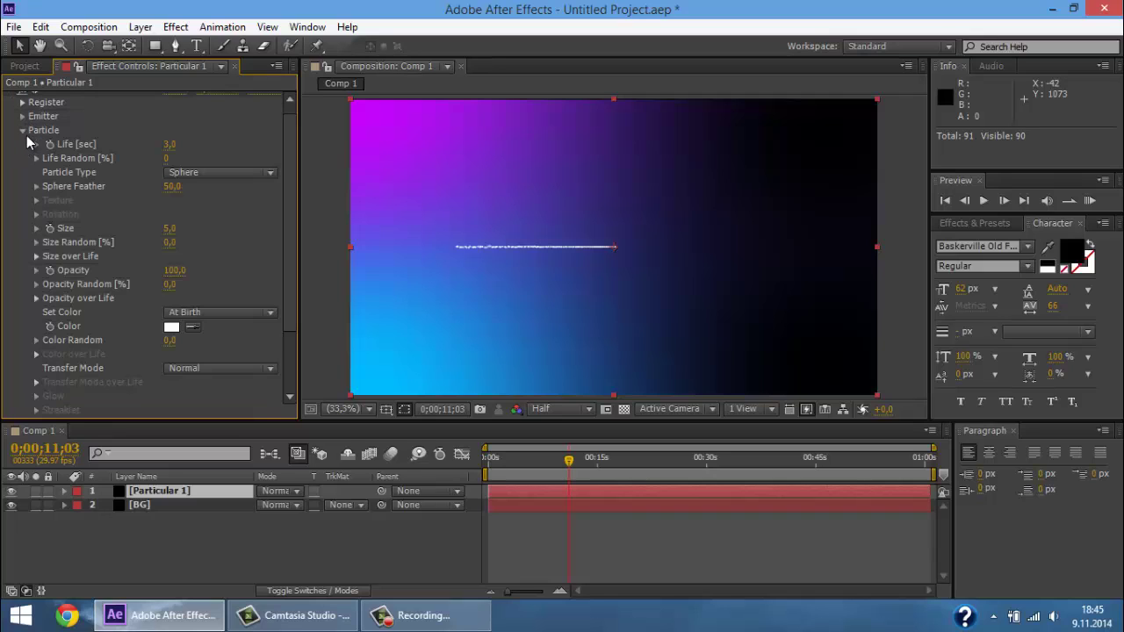
{"action": "left_click", "coordinate": [166, 145]}
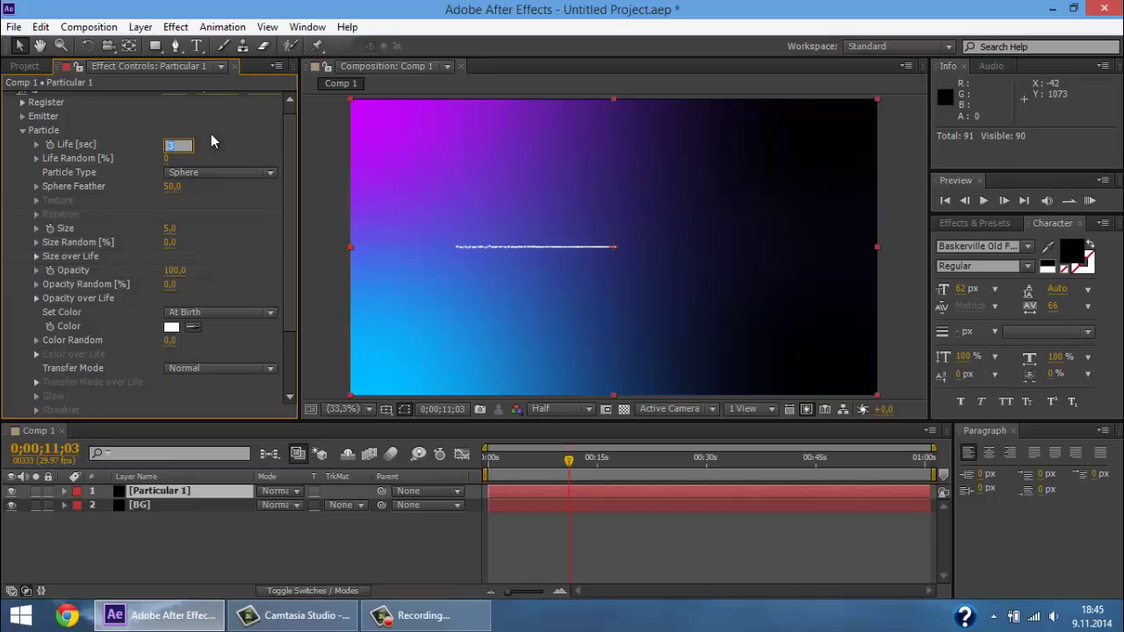
{"action": "type", "text": "5"}
{"action": "key", "text": "Return"}
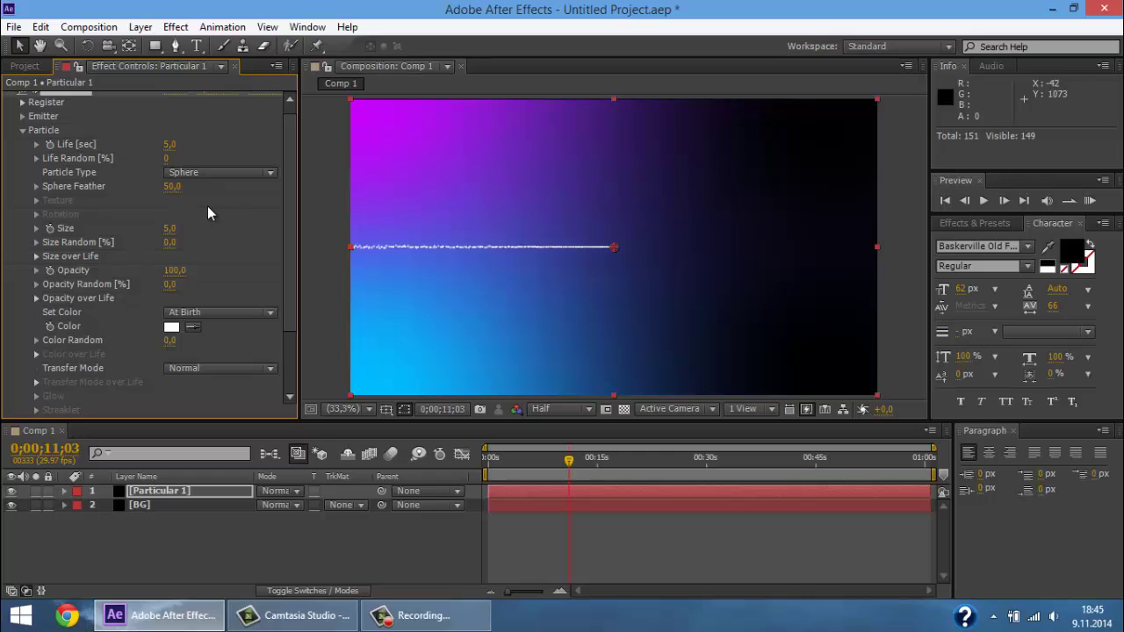
{"action": "left_click", "coordinate": [212, 172]}
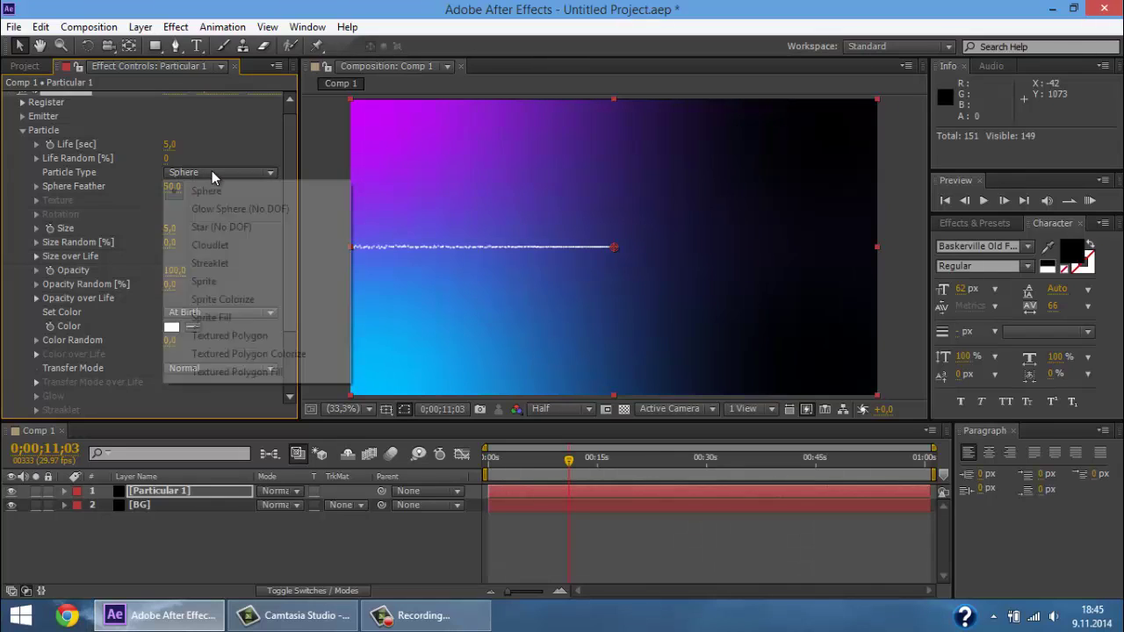
{"action": "left_click", "coordinate": [246, 138]}
- Set particle Size to 2 and view the composition at 100% zoom
{"action": "left_click", "coordinate": [170, 229]}
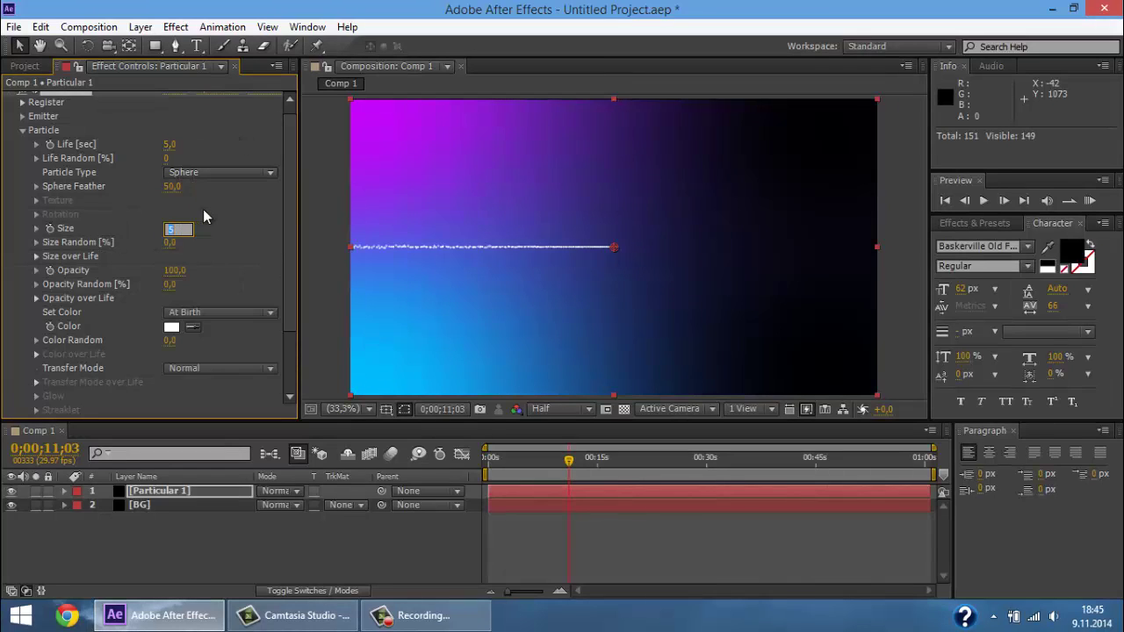
{"action": "type", "text": "2"}
{"action": "key", "text": "Return"}
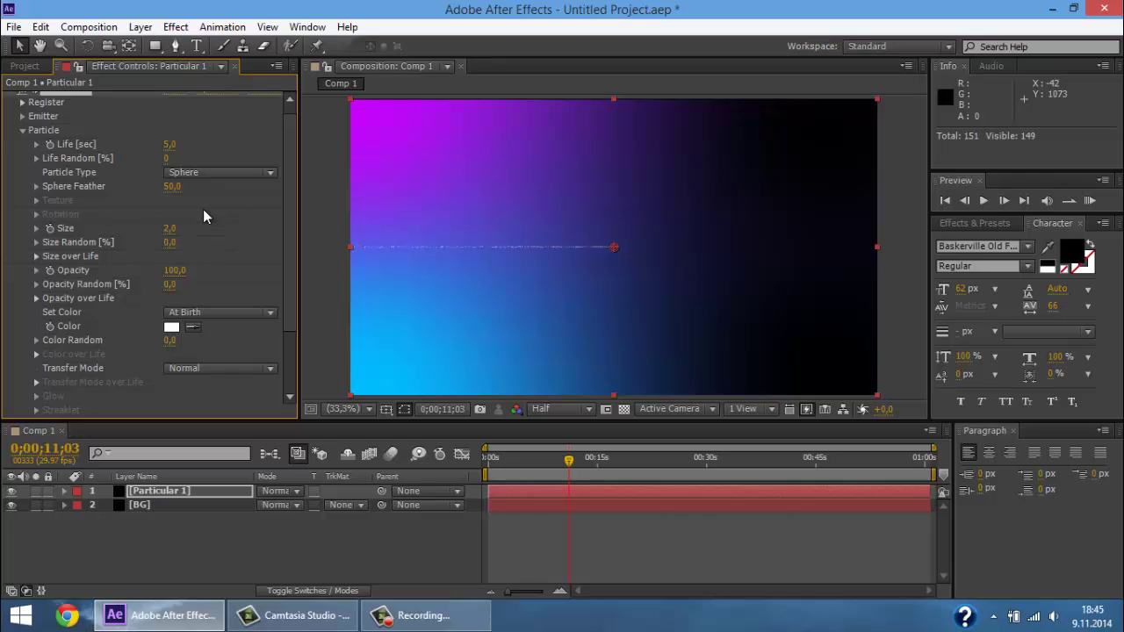
{"action": "key", "text": "slash"}
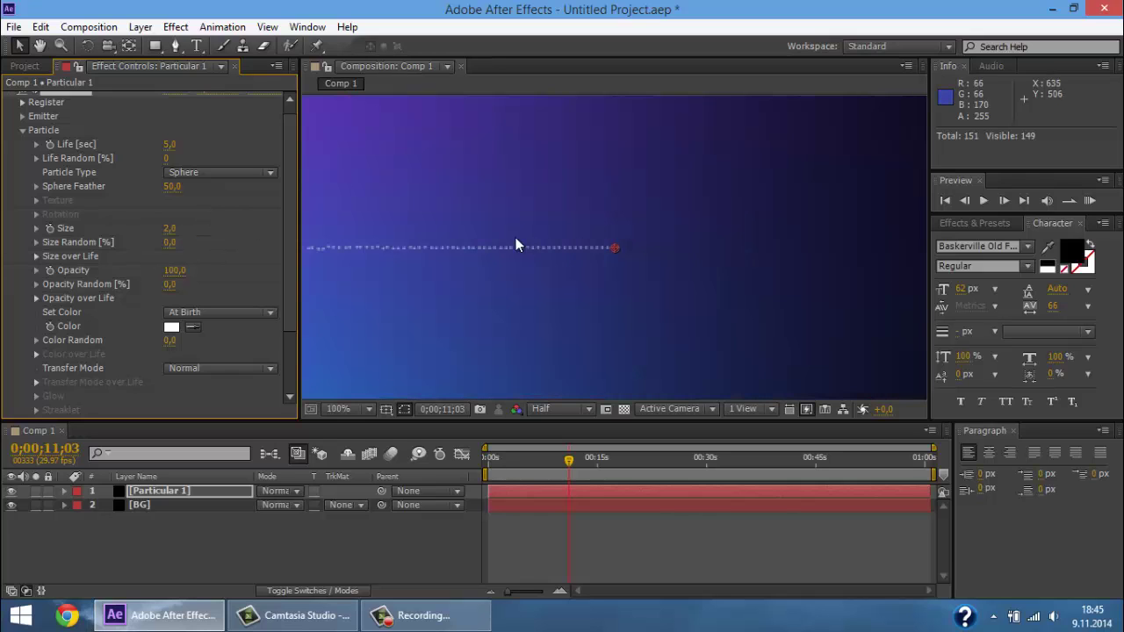
{"action": "key", "text": "space"}
{"action": "scroll", "coordinate": [679, 235], "scroll_direction": "down", "scroll_amount": 1}
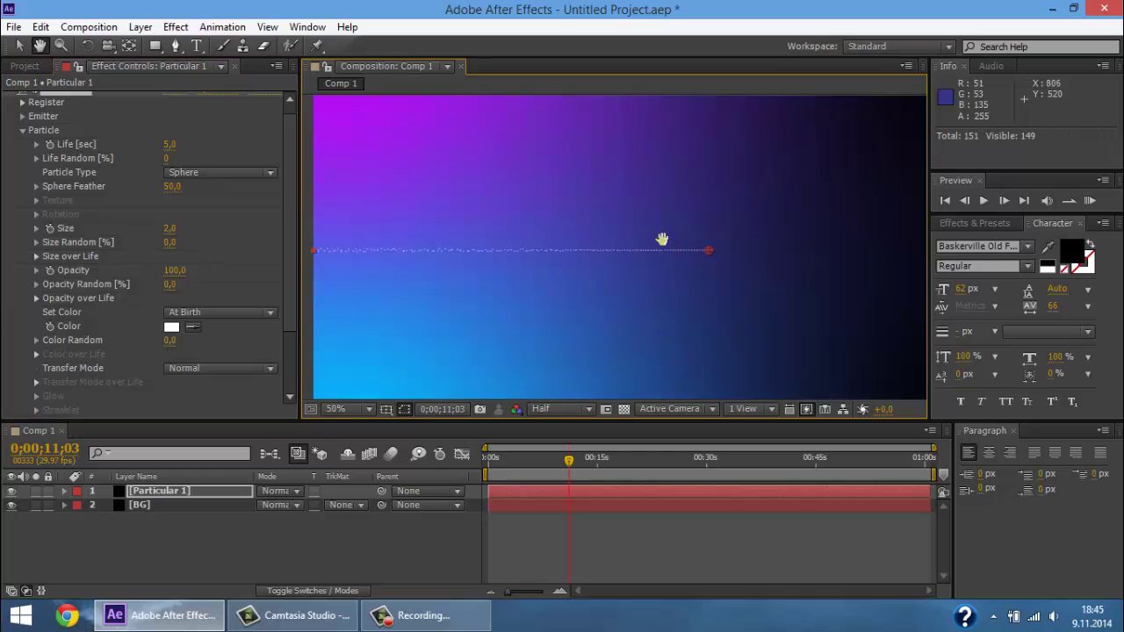
{"action": "scroll", "coordinate": [663, 241], "scroll_direction": "down", "scroll_amount": 1}
{"action": "scroll", "coordinate": [668, 256], "scroll_direction": "down", "scroll_amount": 1}
{"action": "scroll", "coordinate": [645, 264], "scroll_direction": "down", "scroll_amount": 1}
{"action": "left_click_drag", "start_coordinate": [642, 265], "coordinate": [612, 250]}
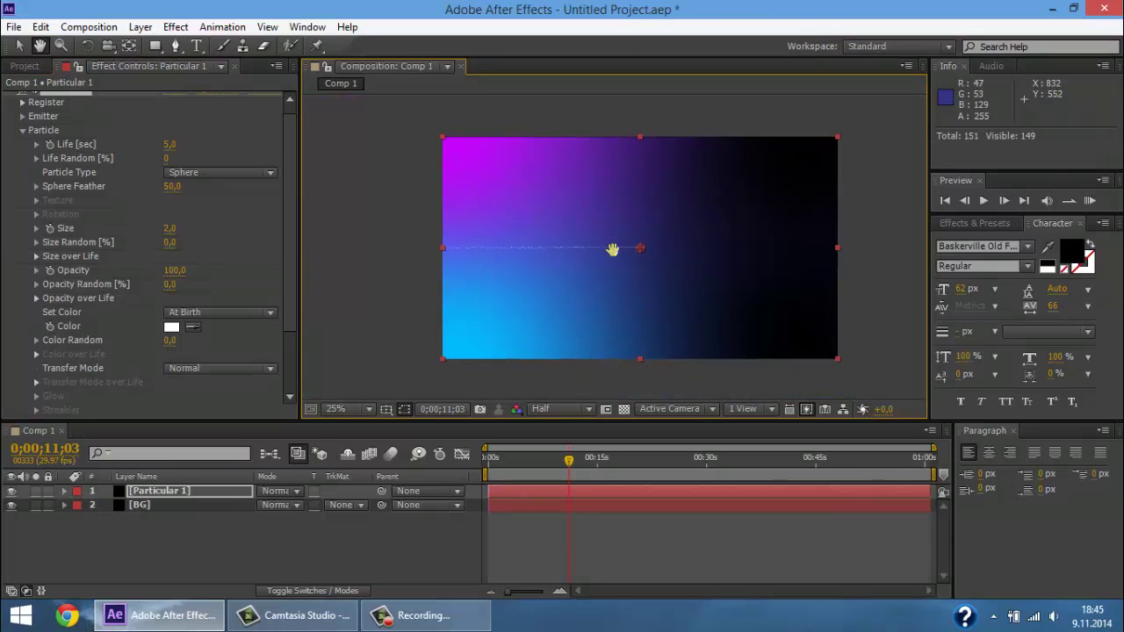
{"action": "scroll", "coordinate": [612, 248], "scroll_direction": "up", "scroll_amount": 1}
{"action": "scroll", "coordinate": [611, 248], "scroll_direction": "down", "scroll_amount": 1}
{"action": "scroll", "coordinate": [587, 258], "scroll_direction": "up", "scroll_amount": 1}
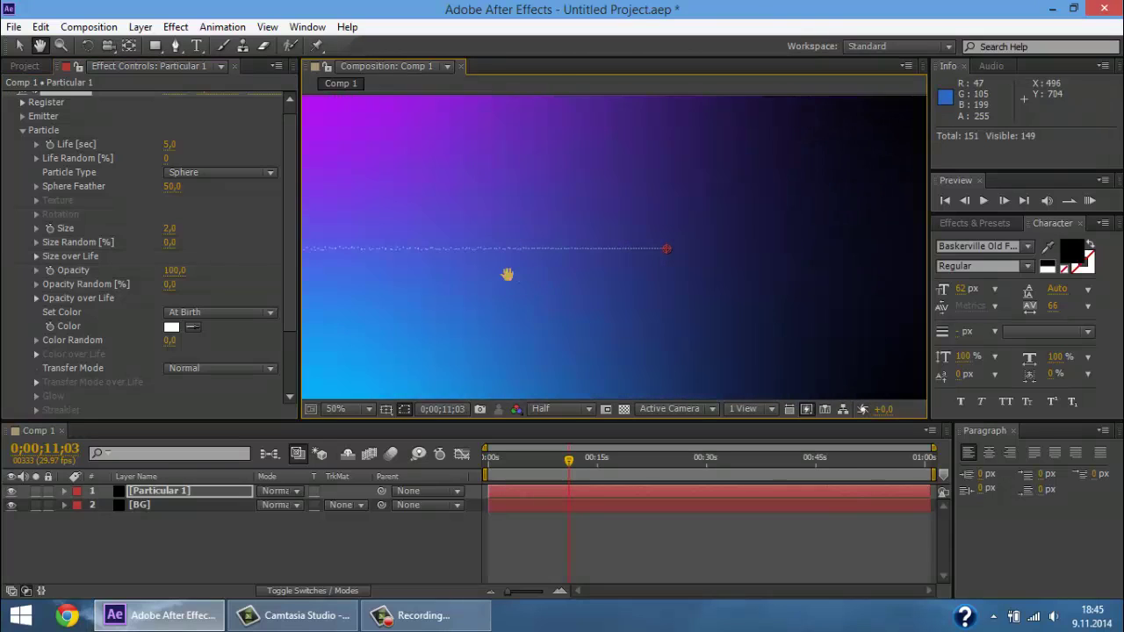
- Raise particle Size to 3 and recentre the particle line in the viewer
{"action": "left_click", "coordinate": [171, 235]}
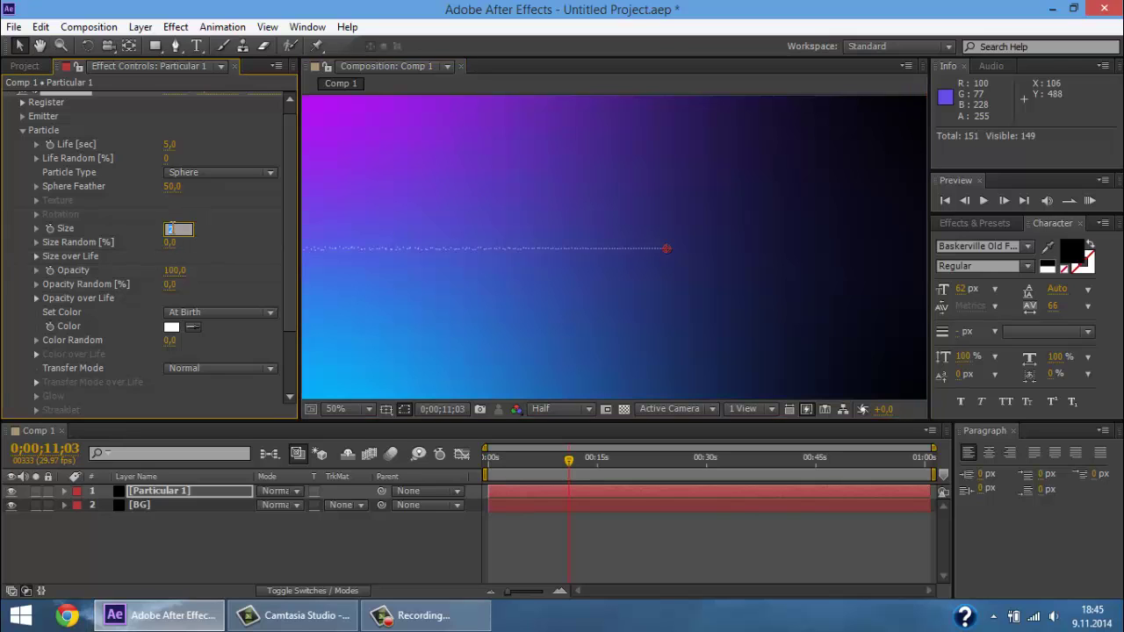
{"action": "left_click_drag", "start_coordinate": [171, 237], "coordinate": [185, 230]}
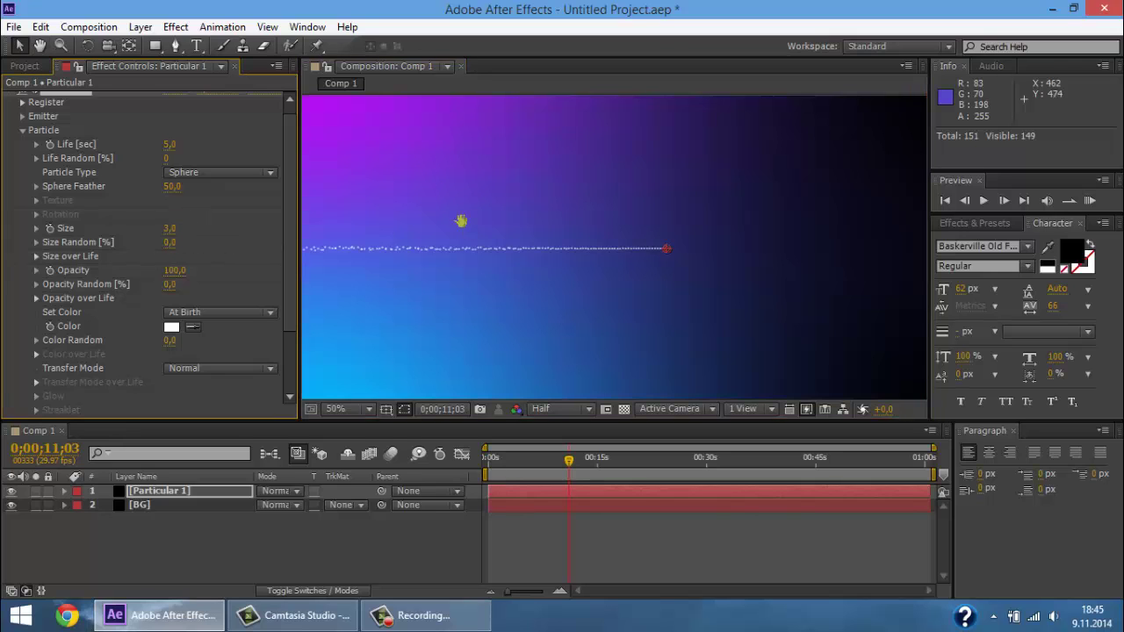
{"action": "key", "text": "h"}
{"action": "left_click_drag", "start_coordinate": [466, 220], "coordinate": [535, 208]}
{"action": "key", "text": "v"}
{"action": "left_click", "coordinate": [231, 272]}
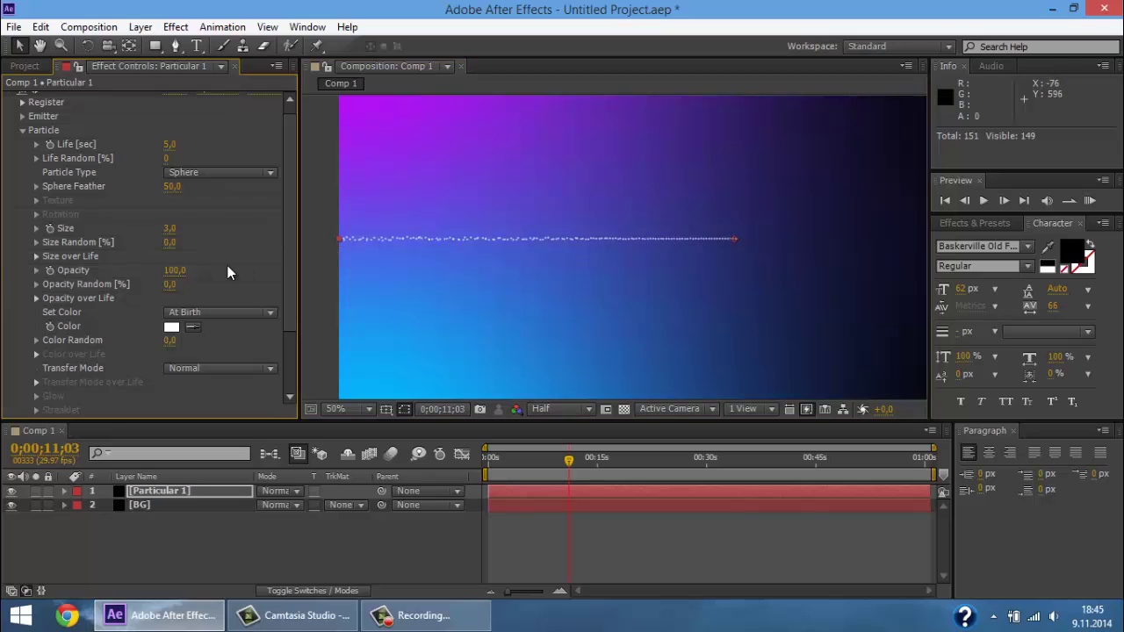
- Set particle Set Color to Over Life and expand the Color over Life gradient
{"action": "scroll", "coordinate": [210, 283], "scroll_direction": "down", "scroll_amount": 2}
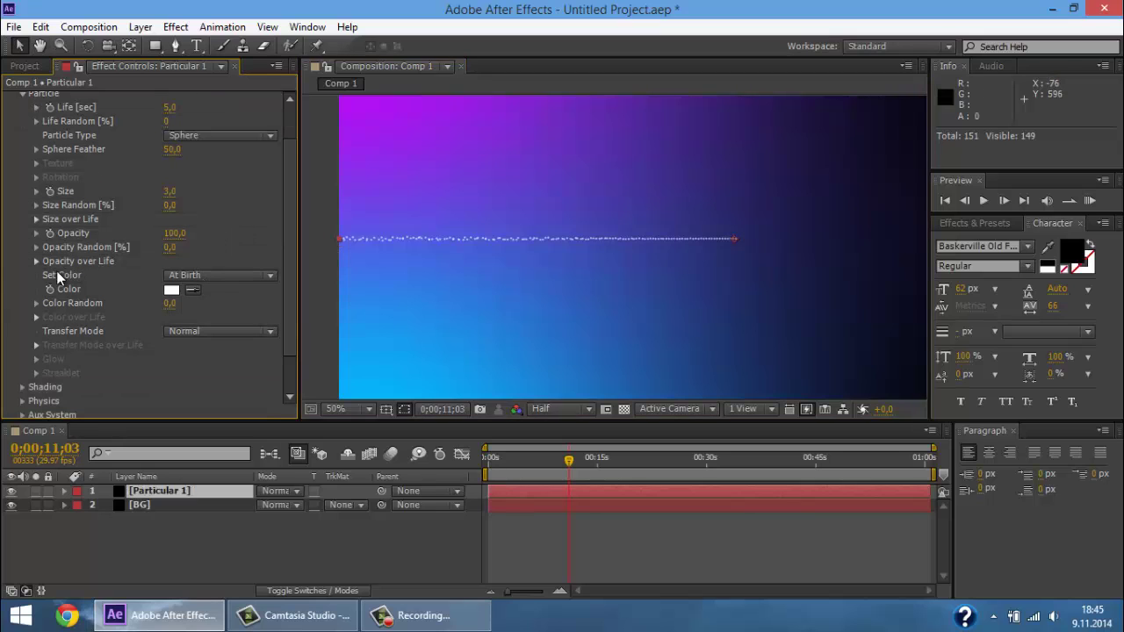
{"action": "left_click", "coordinate": [215, 275]}
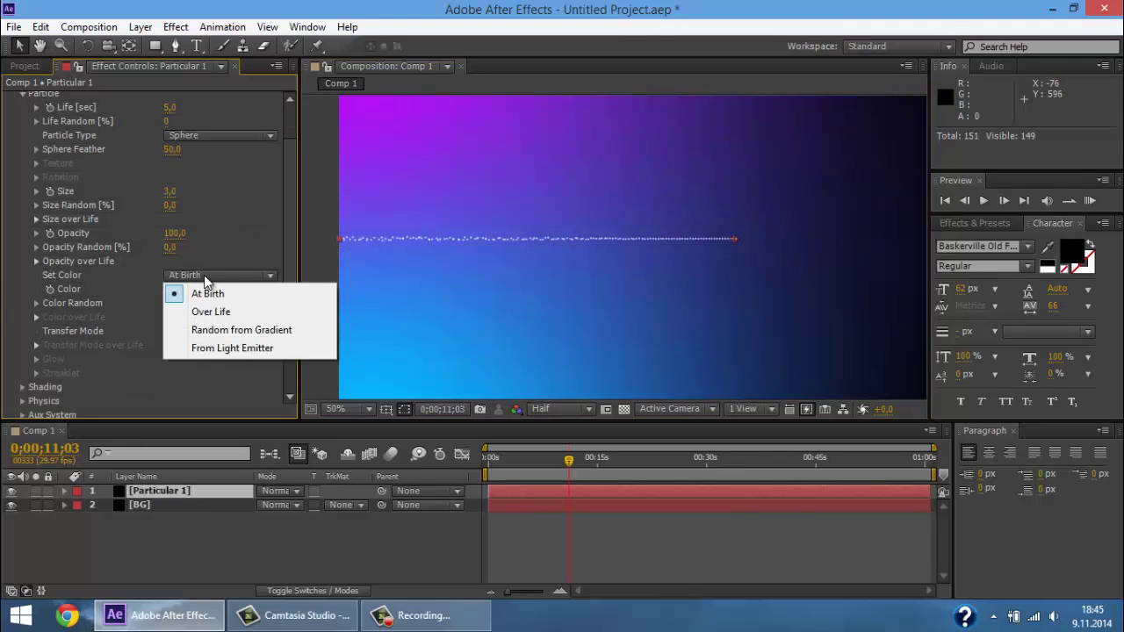
{"action": "left_click", "coordinate": [220, 312]}
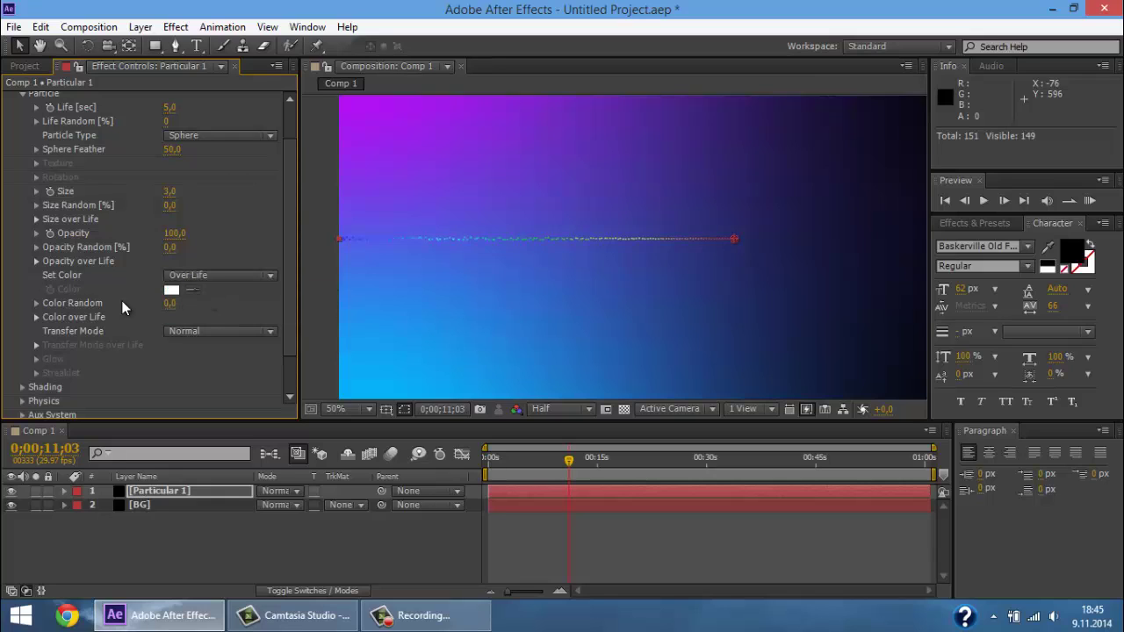
{"action": "left_click", "coordinate": [36, 317]}
{"action": "left_click_drag", "start_coordinate": [300, 312], "coordinate": [318, 313]}
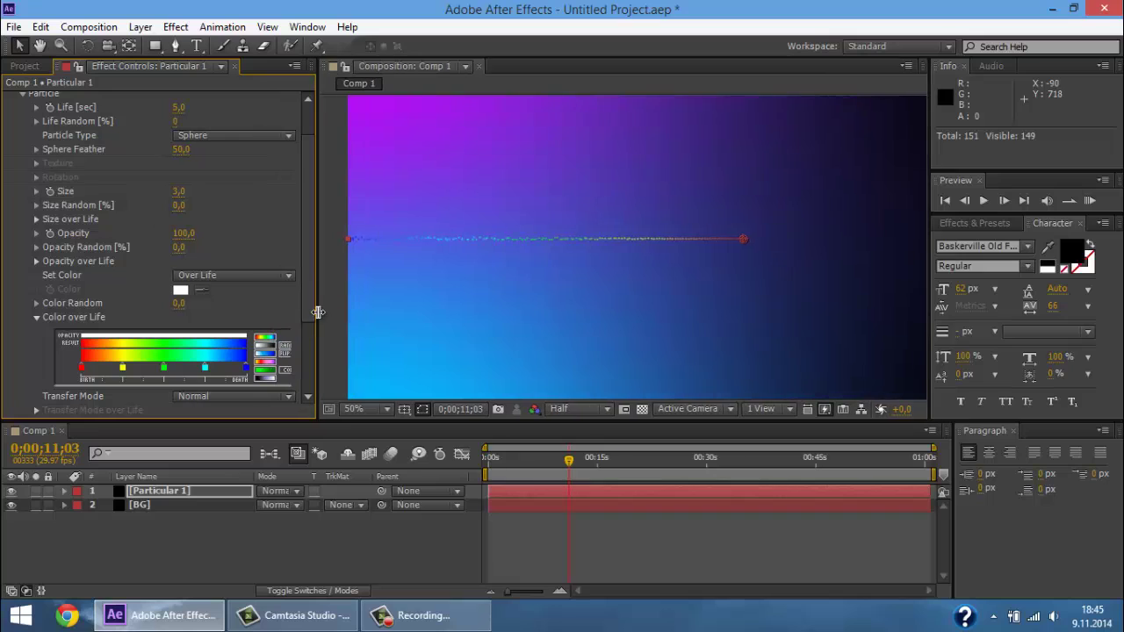
- Try the white-cyan-blue and yellow-red-pink-purple presets, then randomize the gradient three times
{"action": "left_click", "coordinate": [267, 352]}
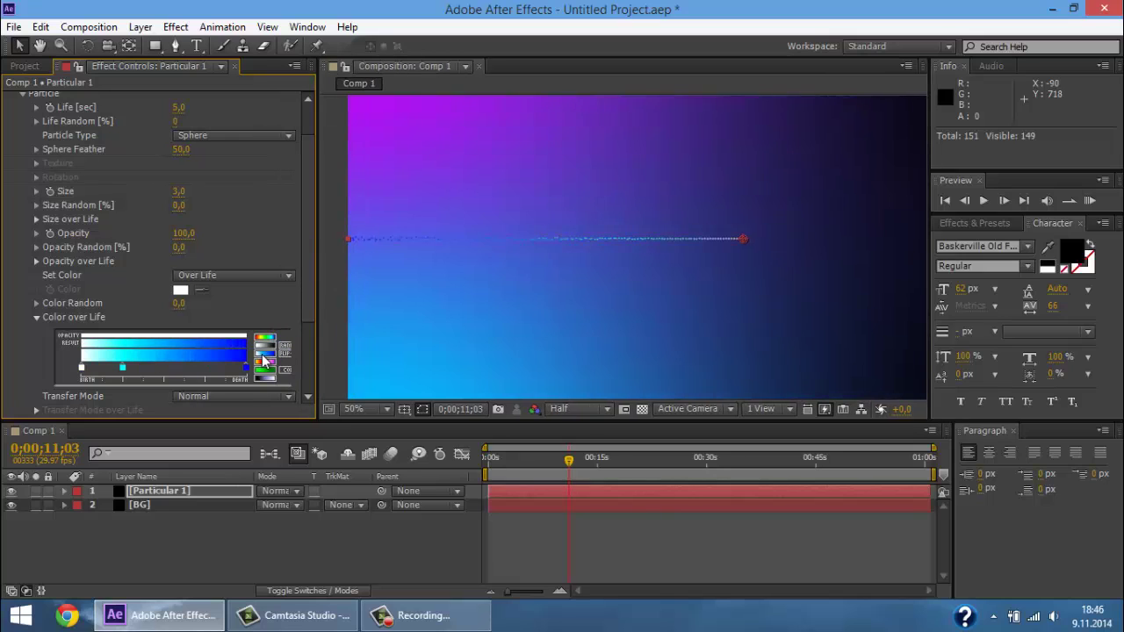
{"action": "left_click", "coordinate": [264, 362]}
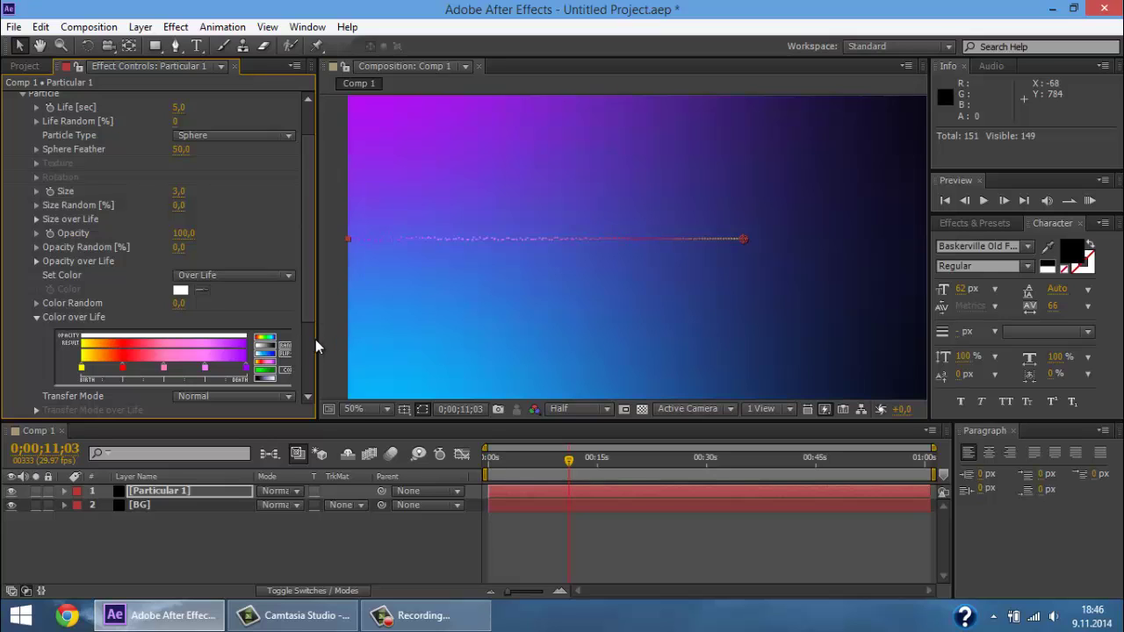
{"action": "left_click_drag", "start_coordinate": [318, 339], "coordinate": [362, 339]}
{"action": "left_click", "coordinate": [289, 347]}
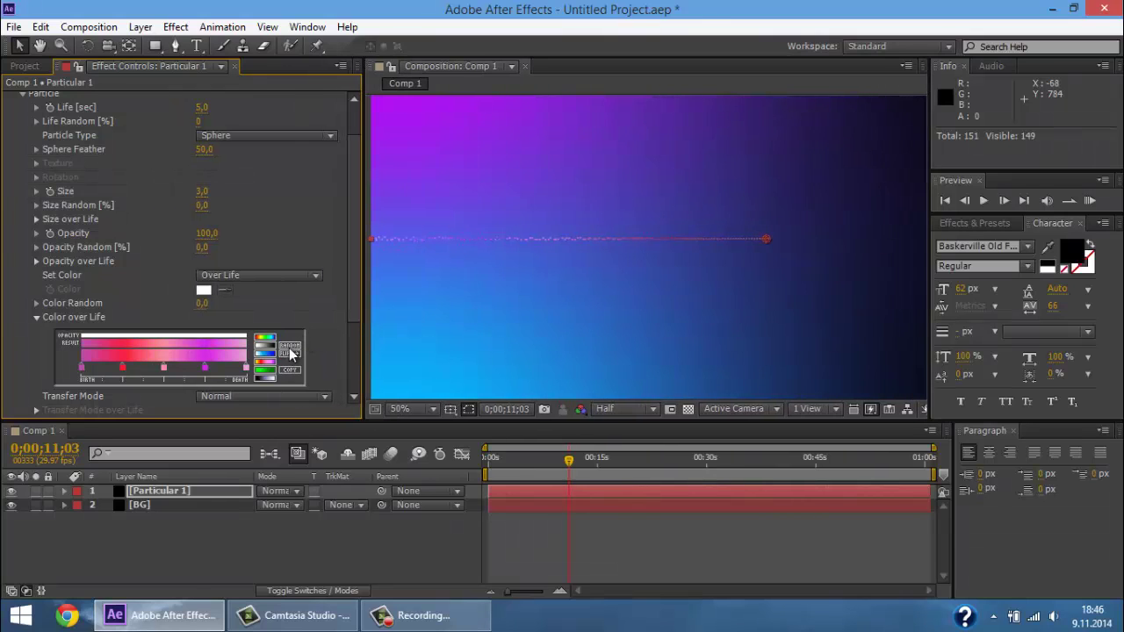
{"action": "left_click", "coordinate": [289, 347]}
{"action": "left_click", "coordinate": [289, 347]}
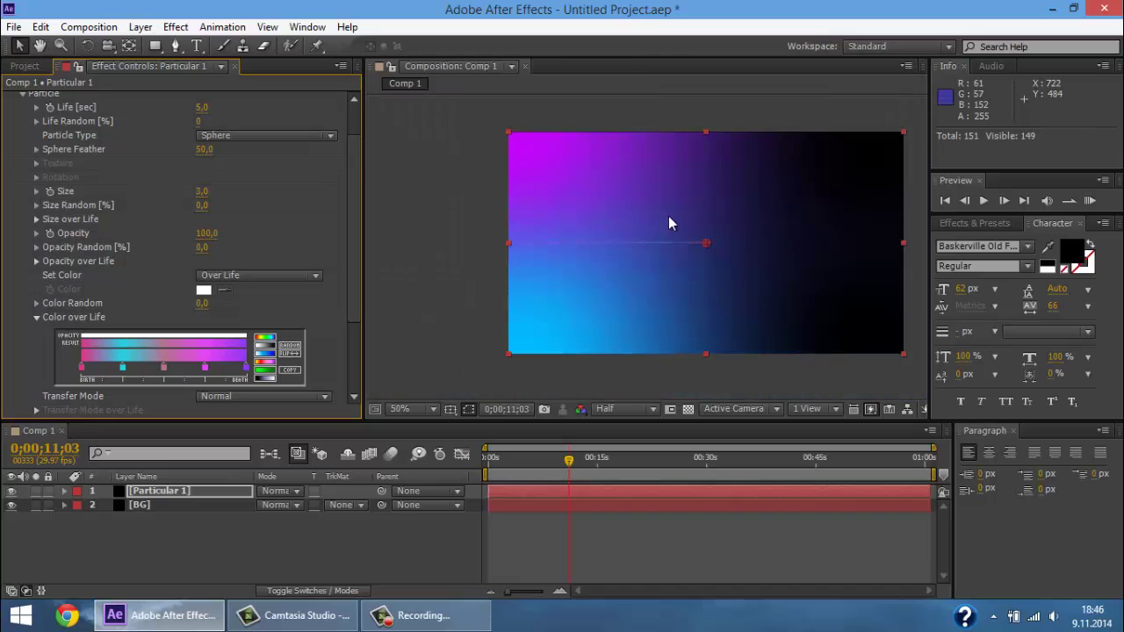
- Settle on the green Color over Life preset after trying white-to-black
{"action": "left_click", "coordinate": [271, 349]}
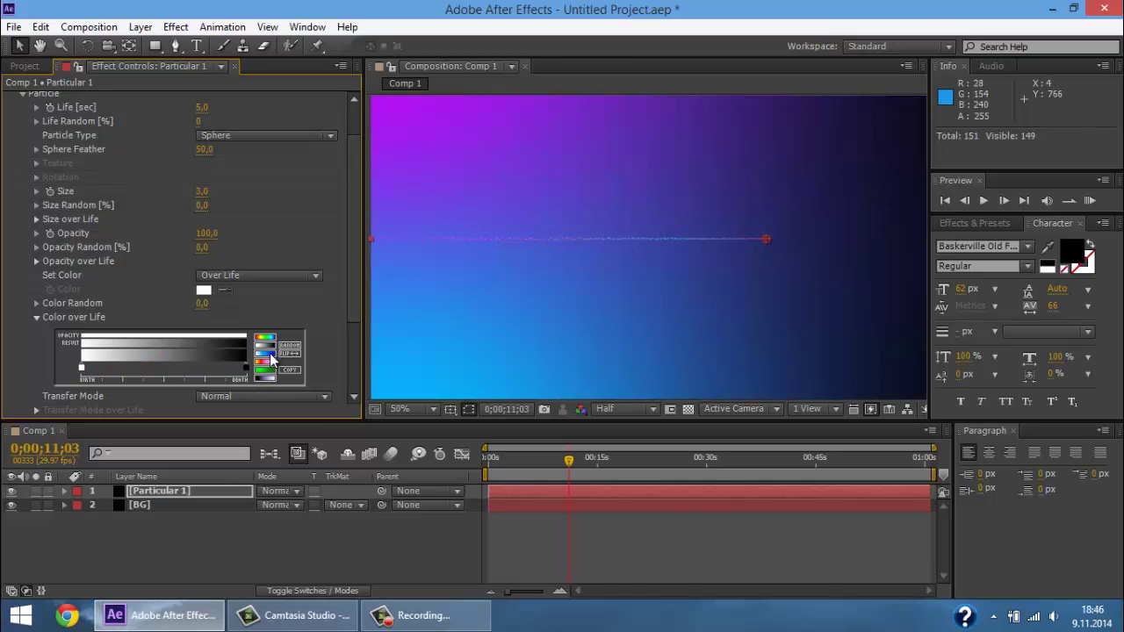
{"action": "left_click", "coordinate": [269, 369]}
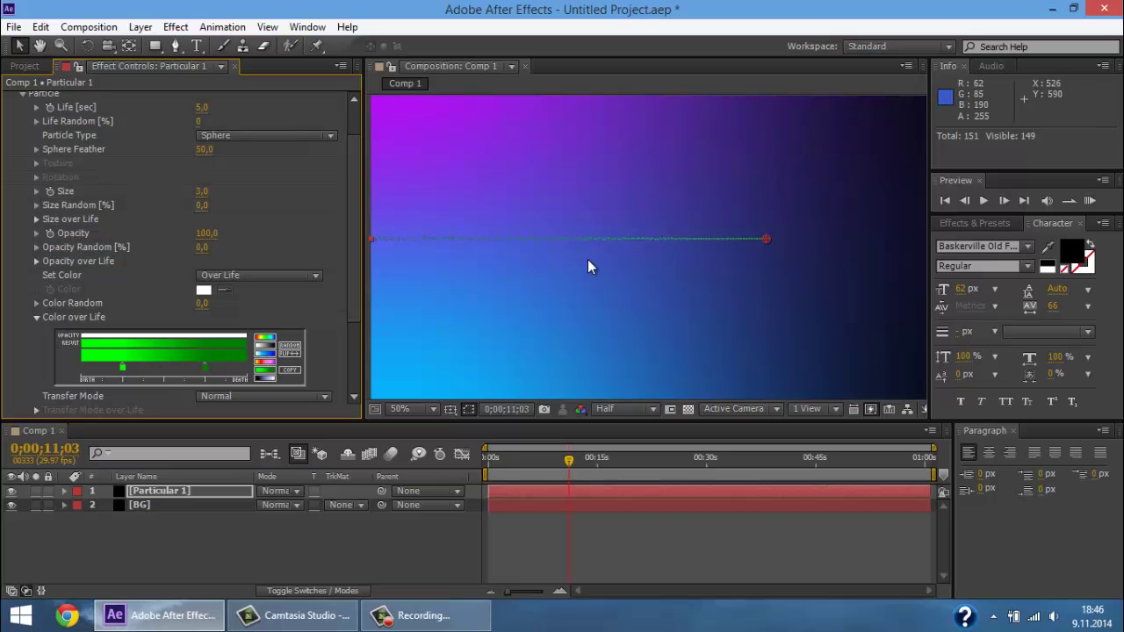
{"action": "key", "text": "h"}
{"action": "scroll", "coordinate": [661, 253], "scroll_direction": "down", "scroll_amount": 1}
{"action": "scroll", "coordinate": [589, 279], "scroll_direction": "down", "scroll_amount": 1}
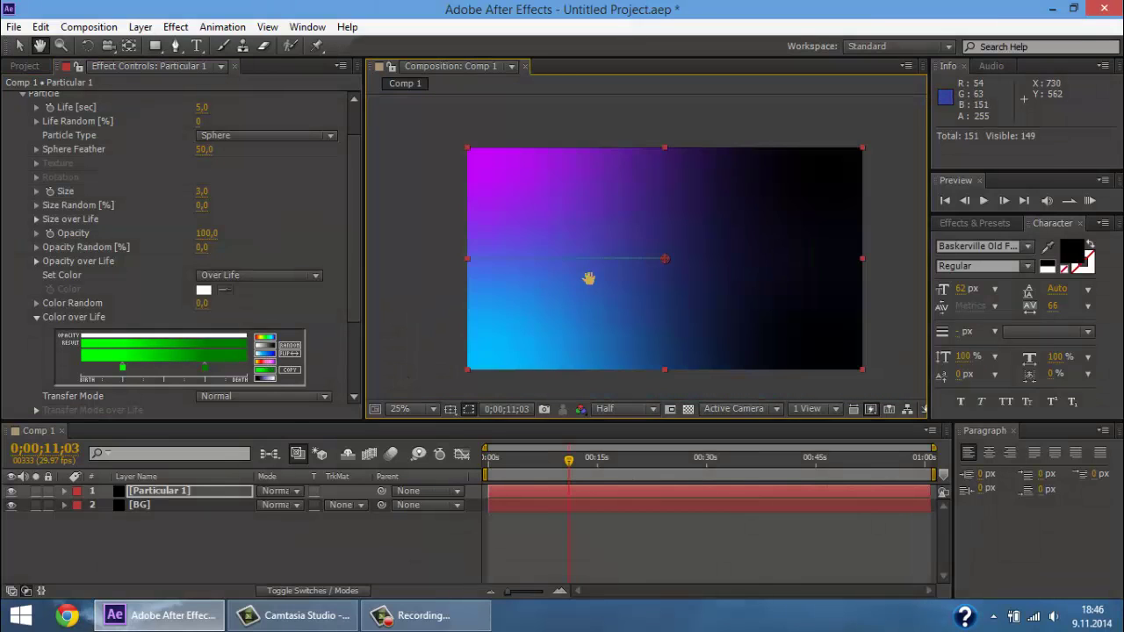
{"action": "left_click_drag", "start_coordinate": [571, 272], "coordinate": [588, 275]}
{"action": "scroll", "coordinate": [588, 274], "scroll_direction": "up", "scroll_amount": 1}
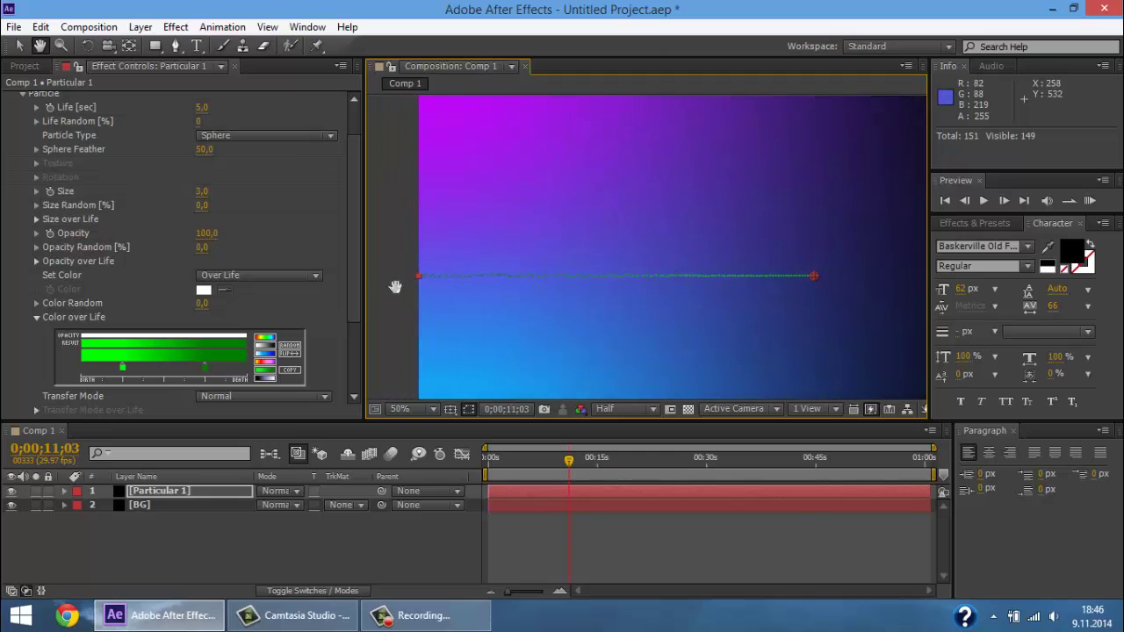
{"action": "key", "text": "v"}
{"action": "scroll", "coordinate": [279, 206], "scroll_direction": "up", "scroll_amount": 1}
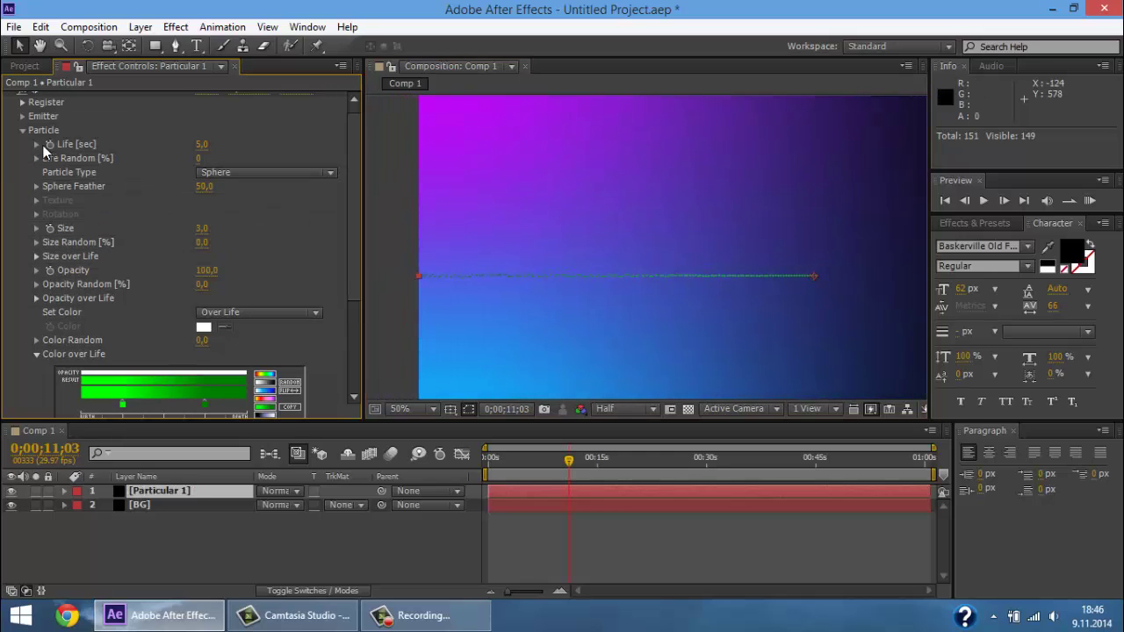
- In Physics > Air > Turbulence Field, set Affect Size to 1 and Affect Position to 10
{"action": "left_click", "coordinate": [23, 130]}
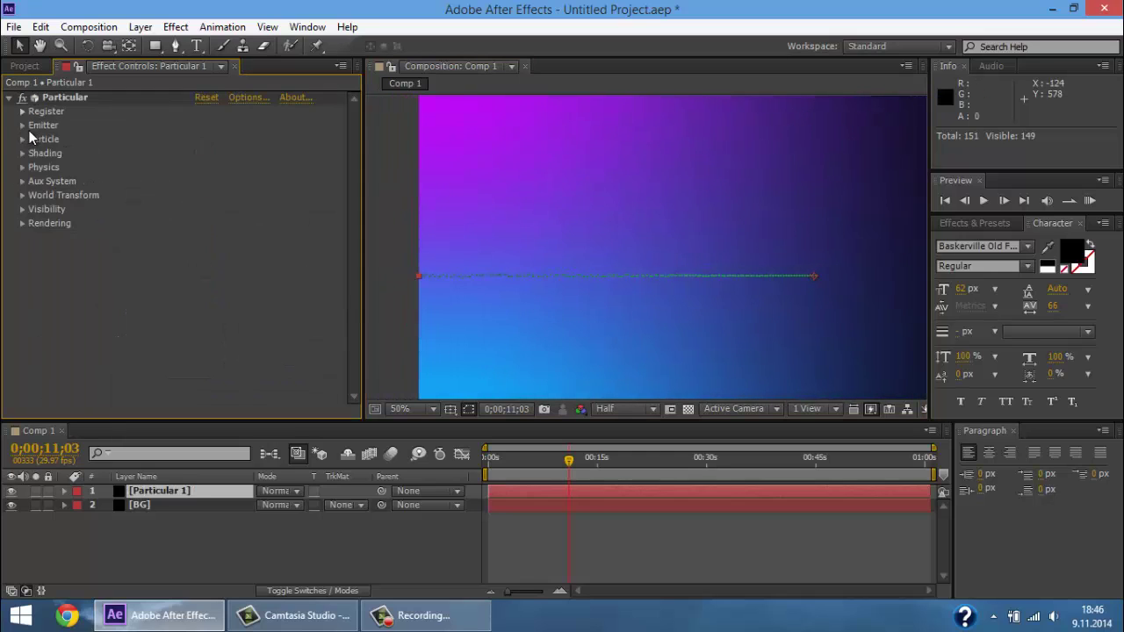
{"action": "left_click", "coordinate": [21, 168]}
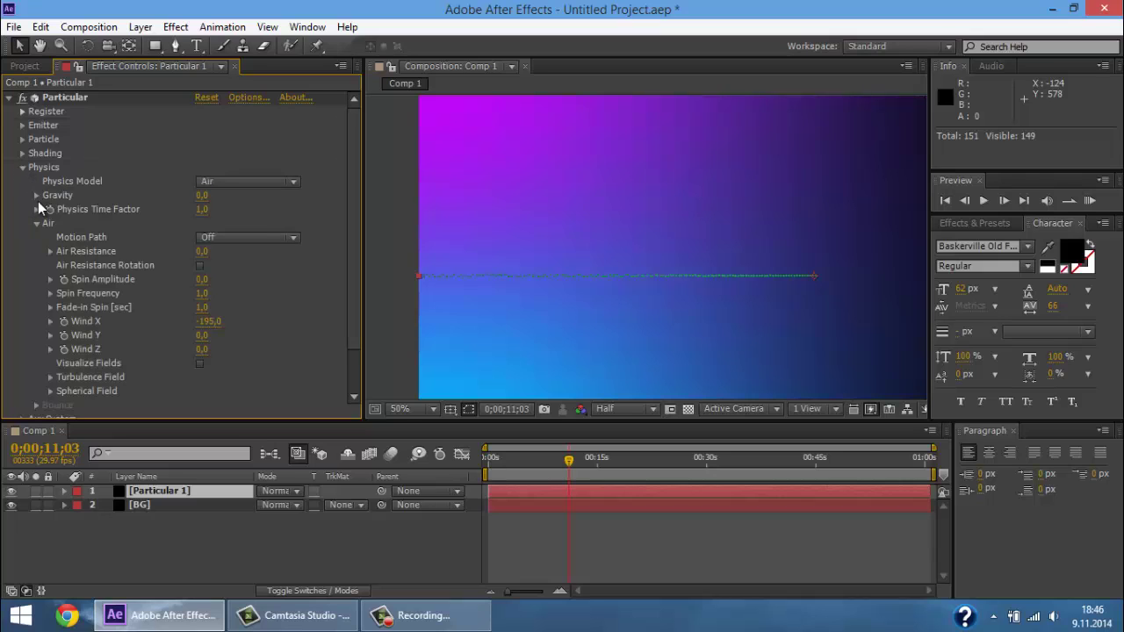
{"action": "left_click", "coordinate": [50, 377]}
{"action": "scroll", "coordinate": [193, 305], "scroll_direction": "down", "scroll_amount": 4}
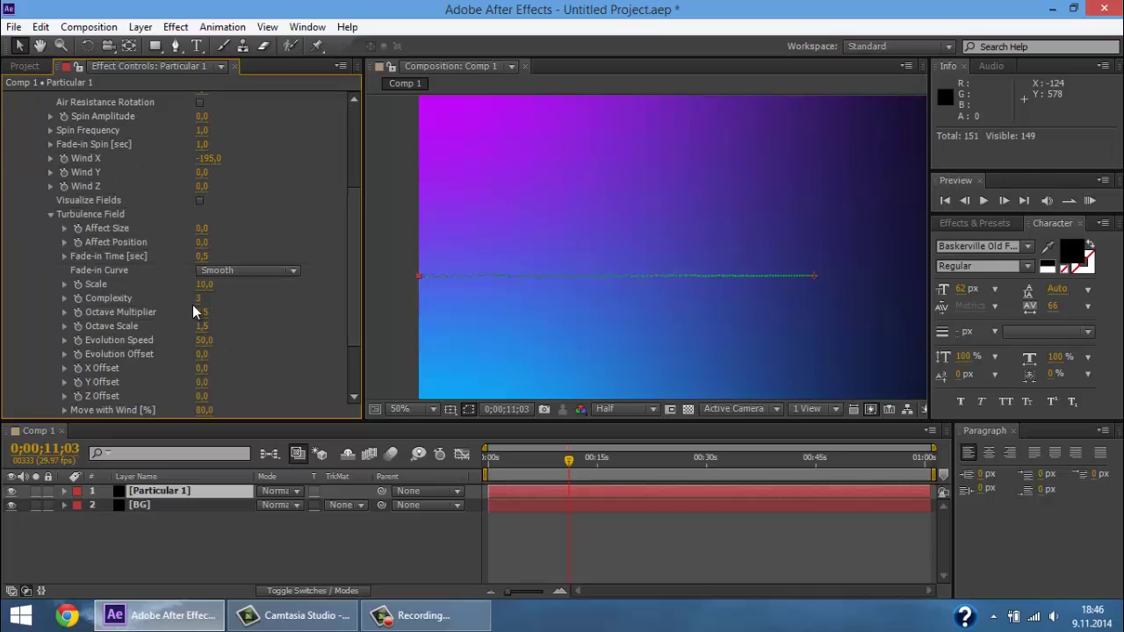
{"action": "left_click", "coordinate": [201, 229]}
{"action": "type", "text": "1"}
{"action": "key", "text": "Return"}
{"action": "left_click", "coordinate": [203, 242]}
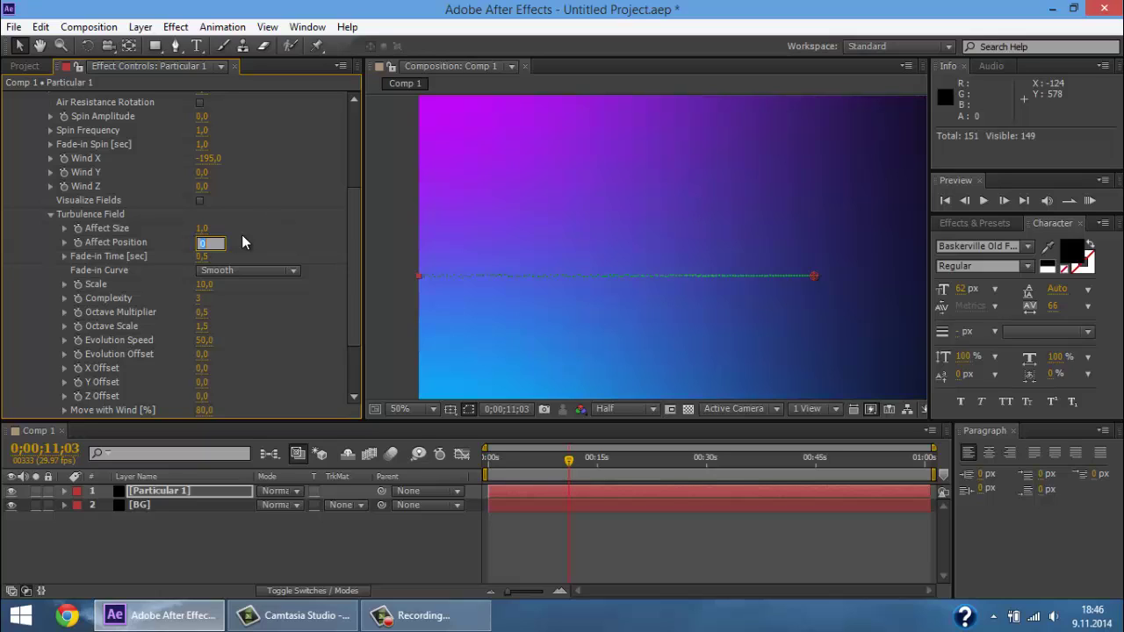
{"action": "type", "text": "10"}
{"action": "key", "text": "Return"}
- Add Kalvo - Unnamed.wav to Comp 1 and convert it into an Audio Amplitude keyframe layer
{"action": "left_click", "coordinate": [25, 66]}
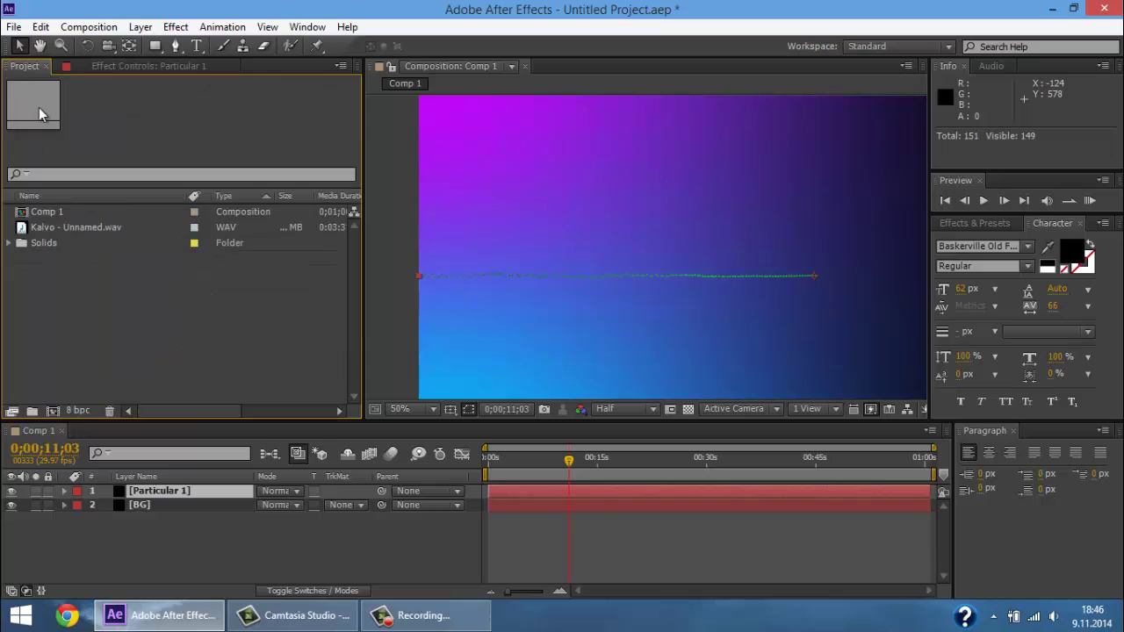
{"action": "left_click_drag", "start_coordinate": [78, 232], "coordinate": [125, 532]}
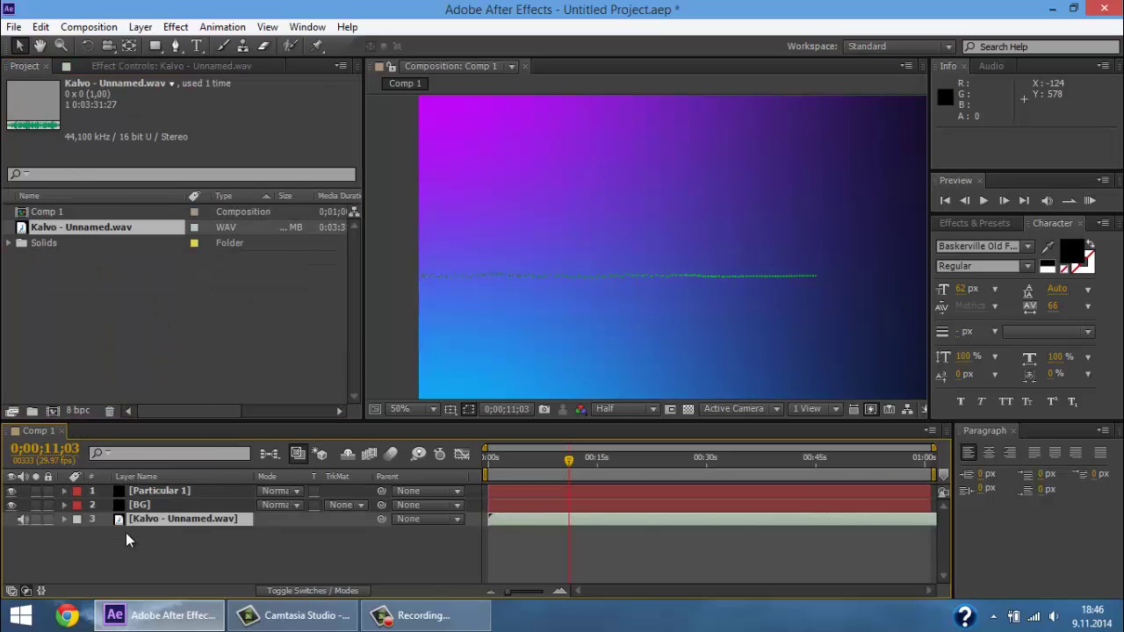
{"action": "right_click", "coordinate": [141, 526]}
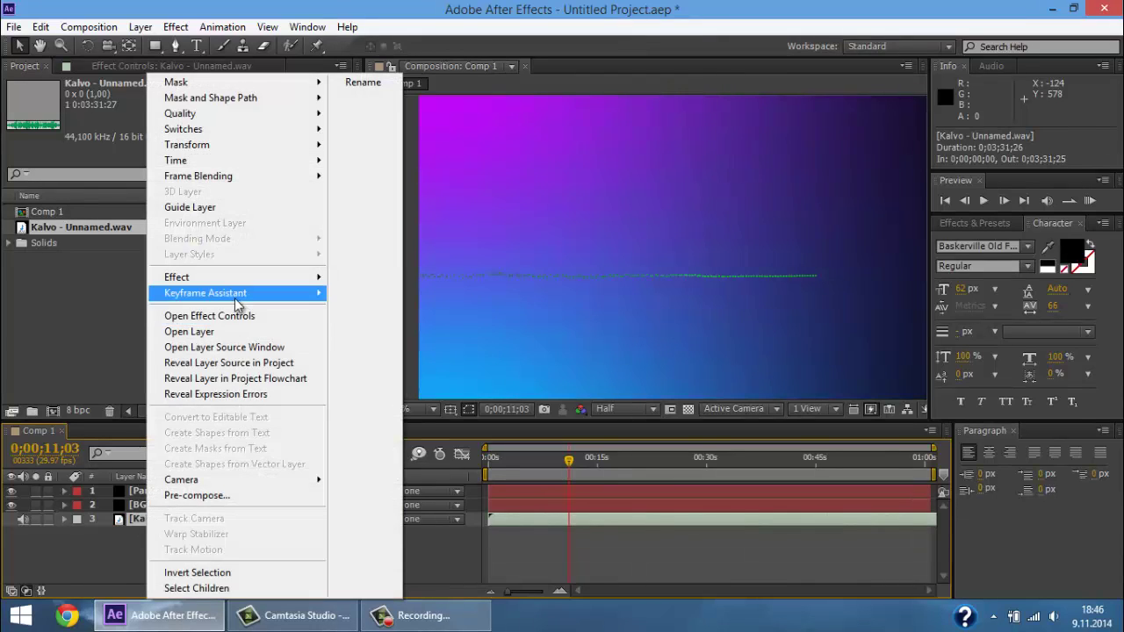
{"action": "mouse_move", "coordinate": [237, 297]}
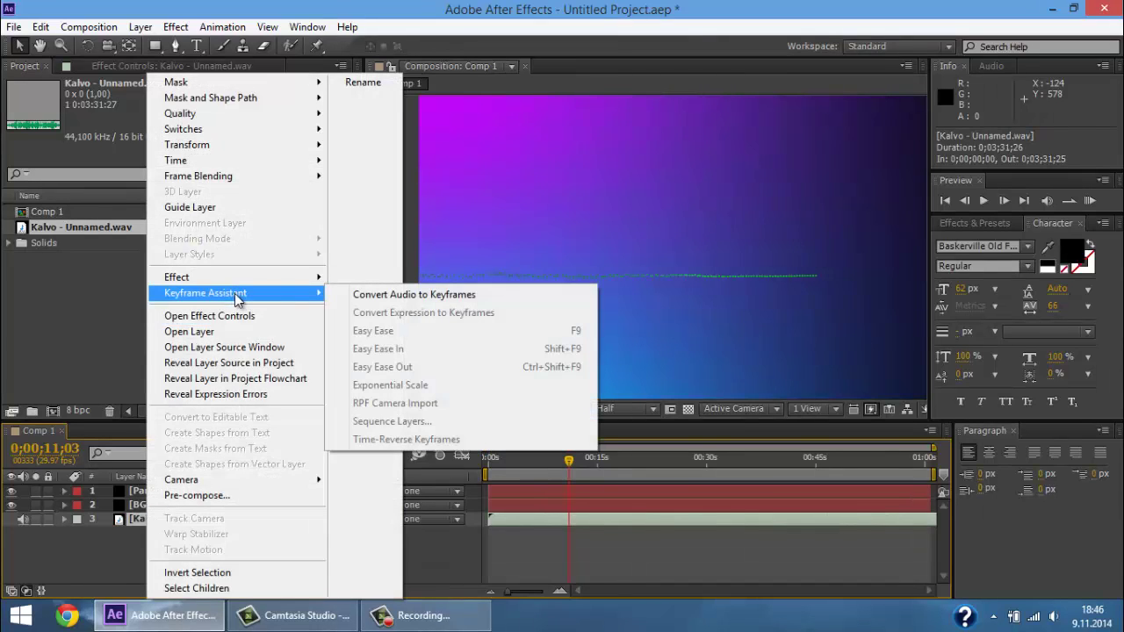
{"action": "left_click", "coordinate": [418, 295]}
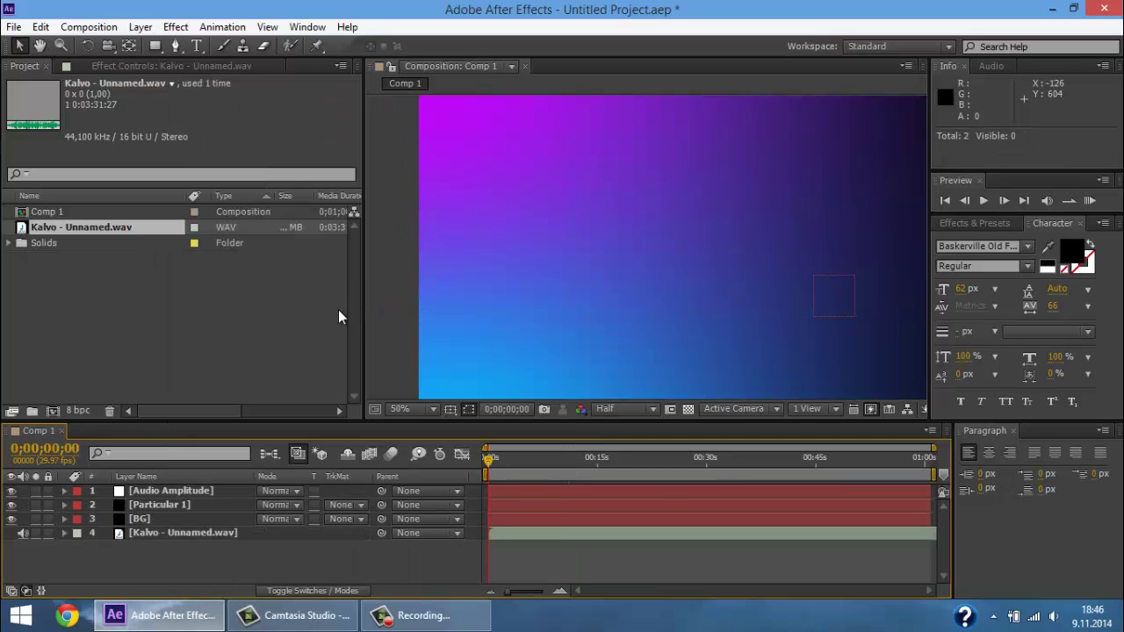
{"action": "left_click", "coordinate": [158, 491]}
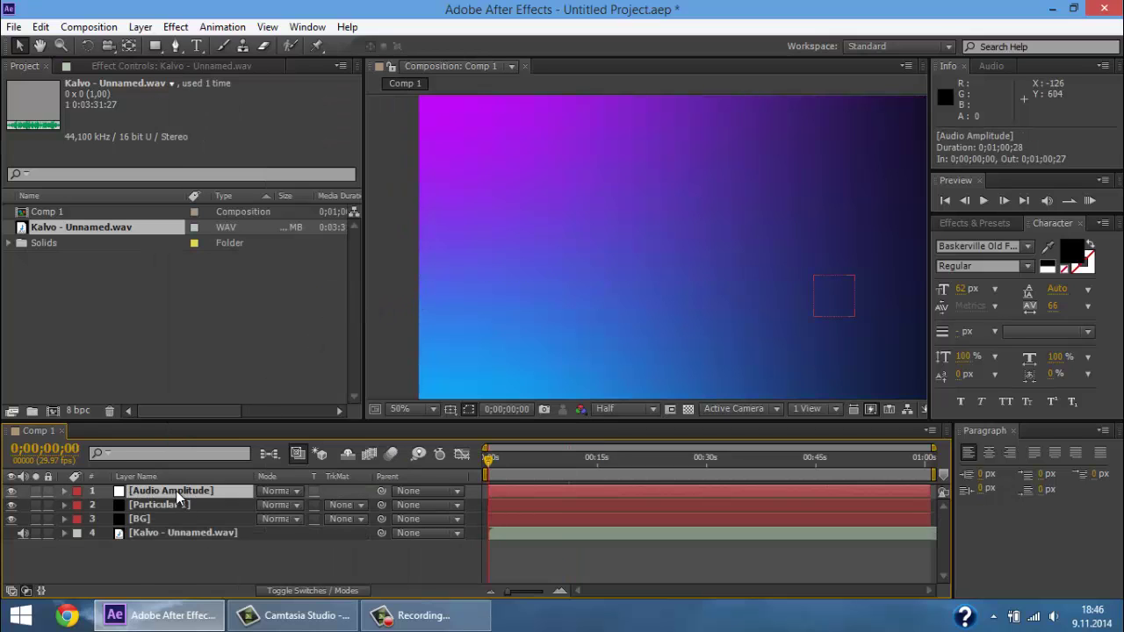
- Delete Audio Amplitude's Left and Right Channel effects and reveal the Both Channels Slider keyframes
{"action": "left_click", "coordinate": [65, 492]}
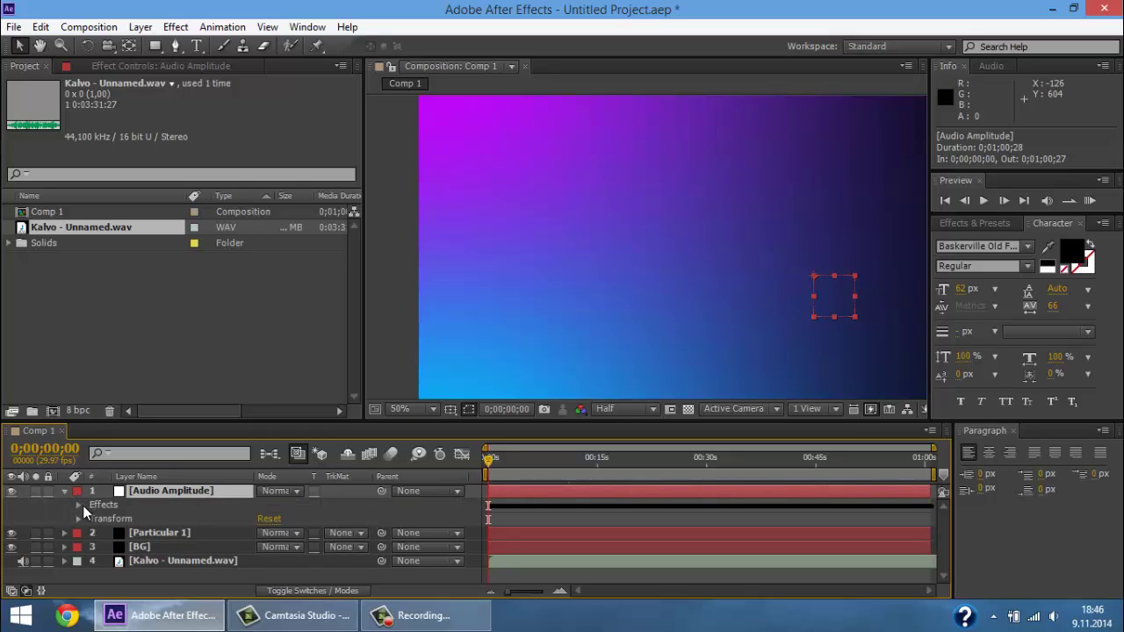
{"action": "left_click", "coordinate": [79, 506]}
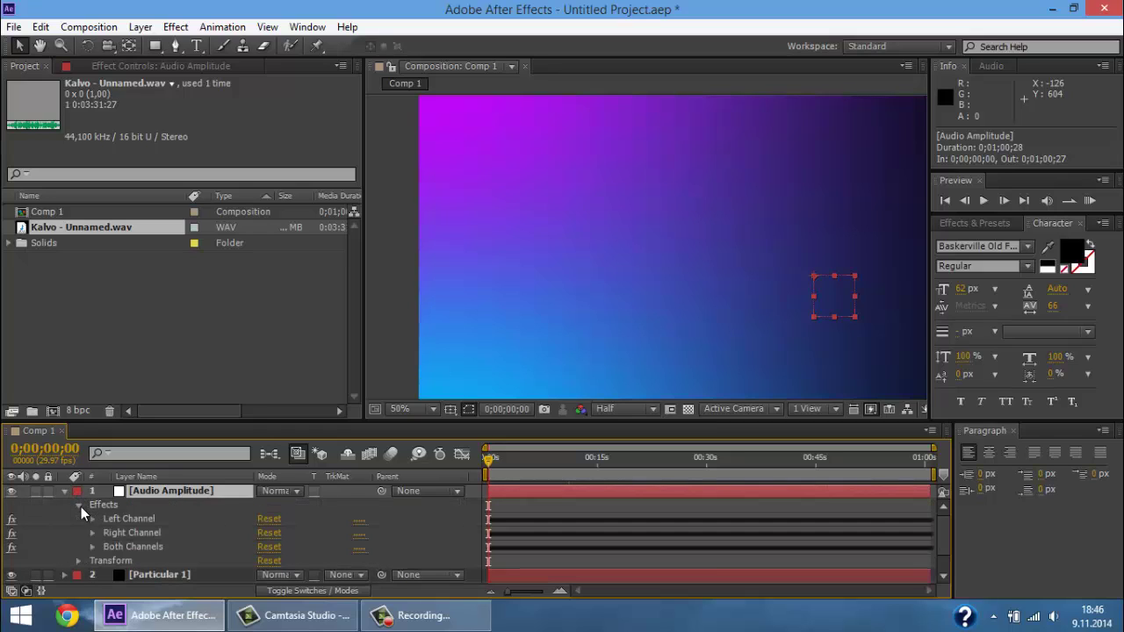
{"action": "left_click", "coordinate": [127, 517]}
{"action": "key", "text": "Delete"}
{"action": "left_click", "coordinate": [127, 518]}
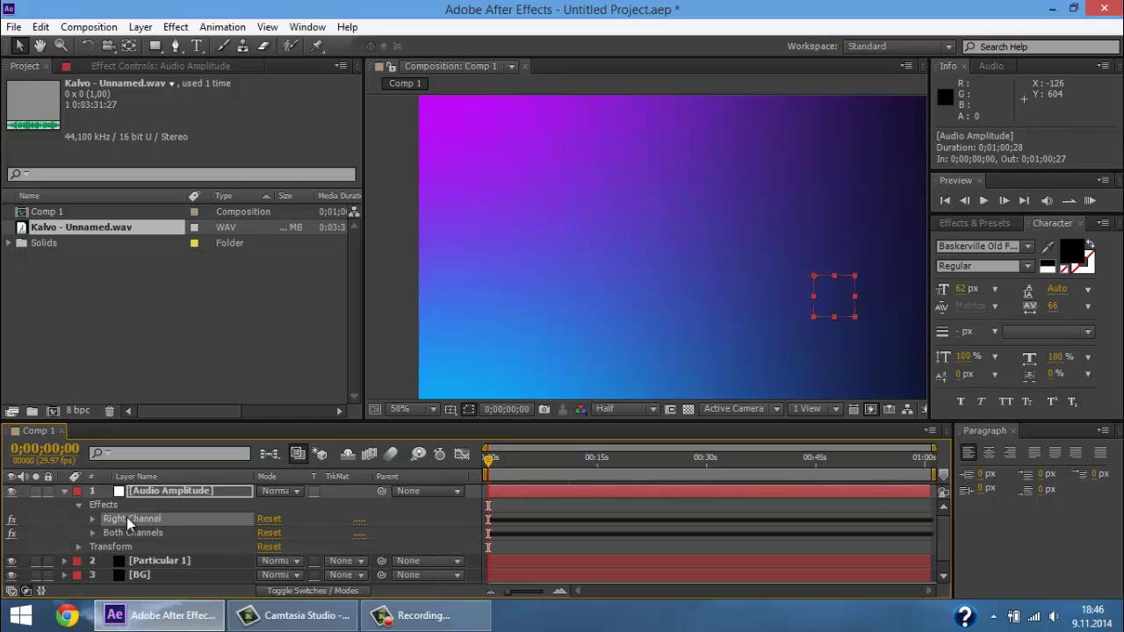
{"action": "key", "text": "Delete"}
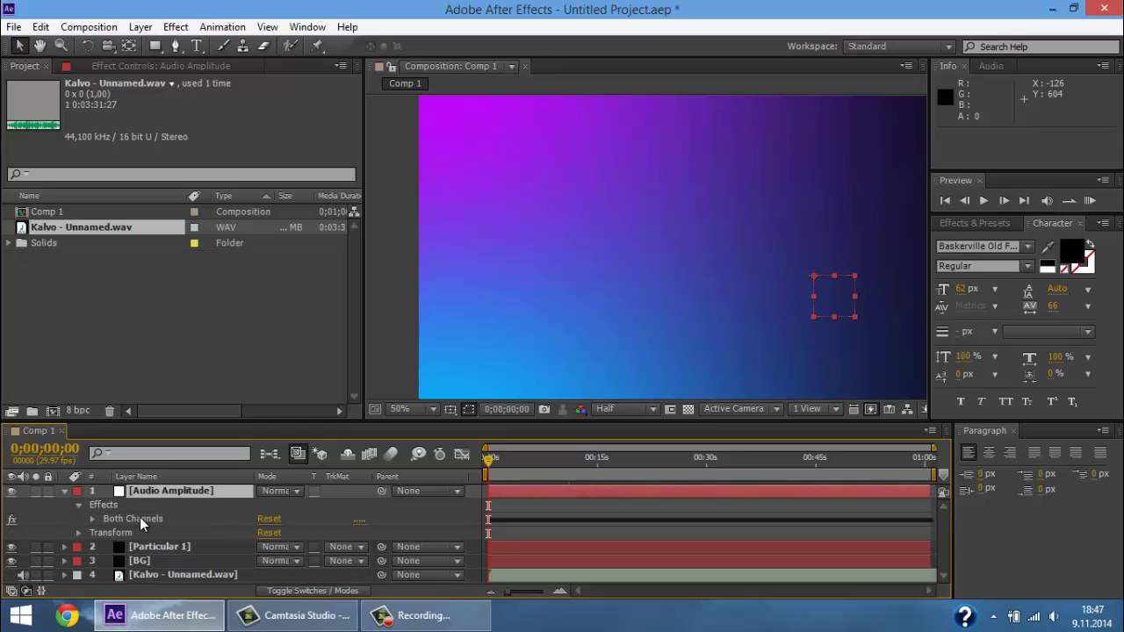
{"action": "left_click", "coordinate": [140, 518]}
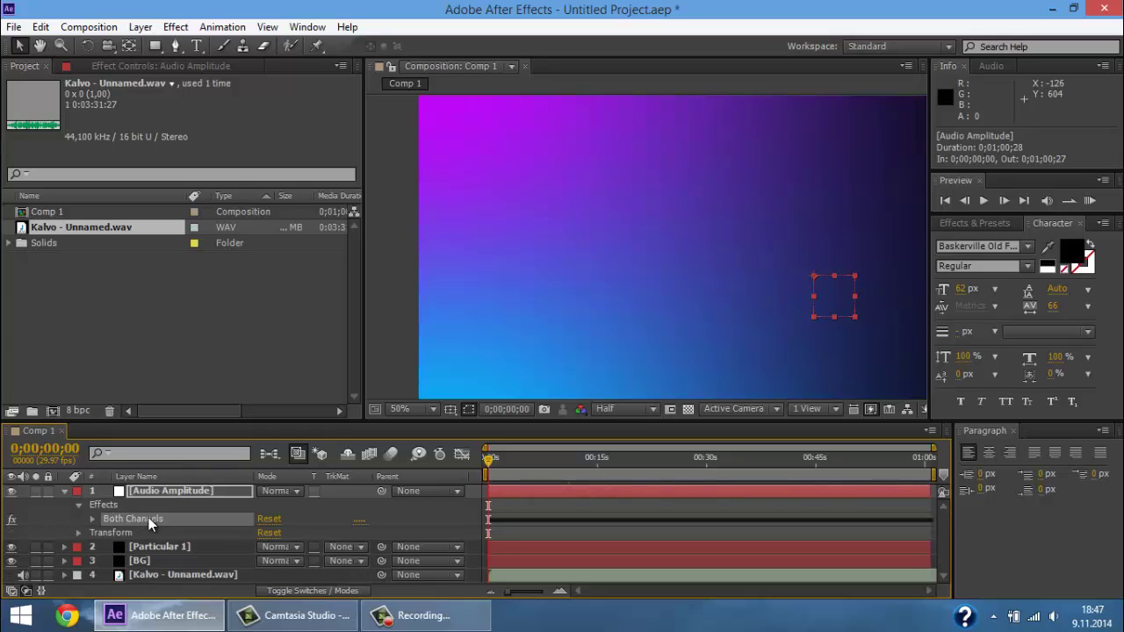
{"action": "left_click", "coordinate": [64, 492]}
{"action": "left_click", "coordinate": [65, 492]}
{"action": "left_click", "coordinate": [92, 519]}
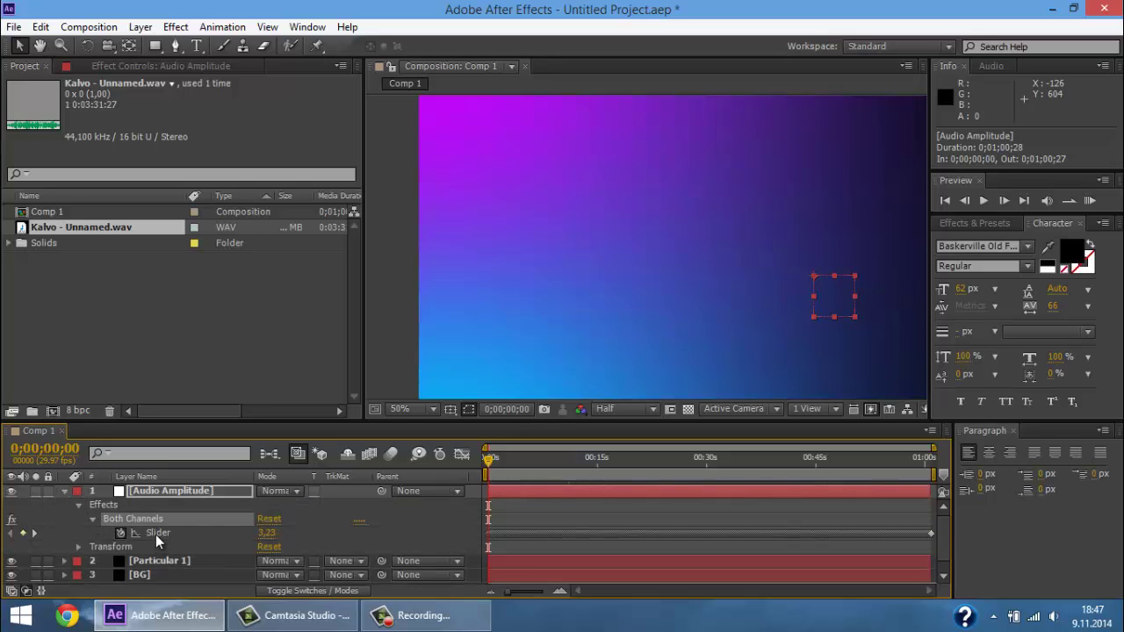
{"action": "scroll", "coordinate": [181, 537], "scroll_direction": "down", "scroll_amount": 1}
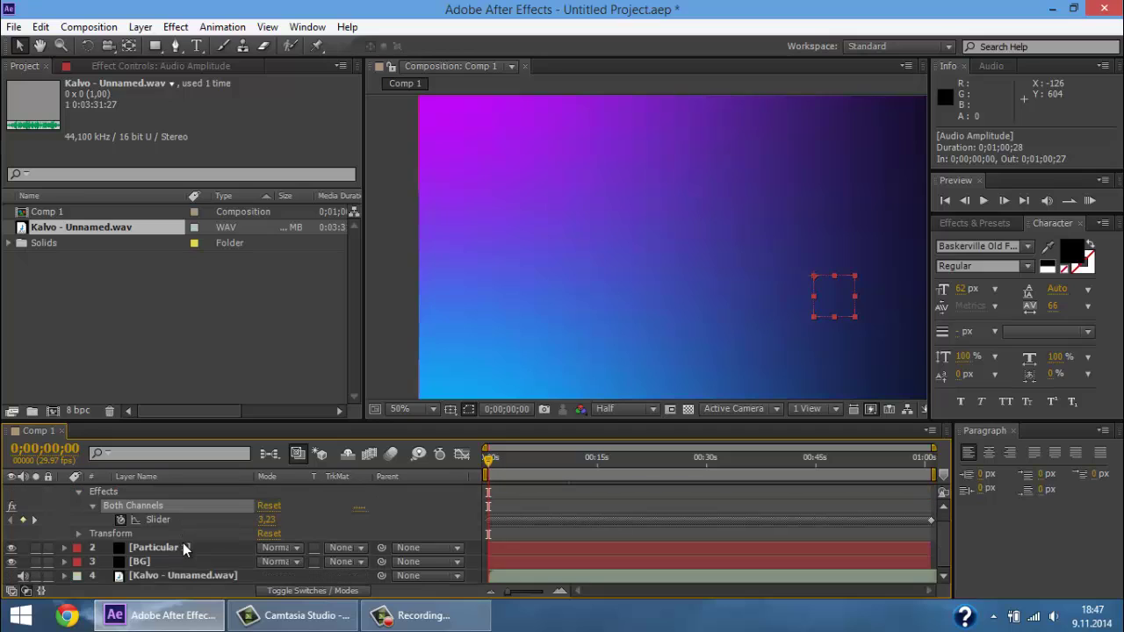
- On Particular 1, expand Emitter, fit the comp view, and add an expression to Position Z
{"action": "left_click", "coordinate": [172, 550]}
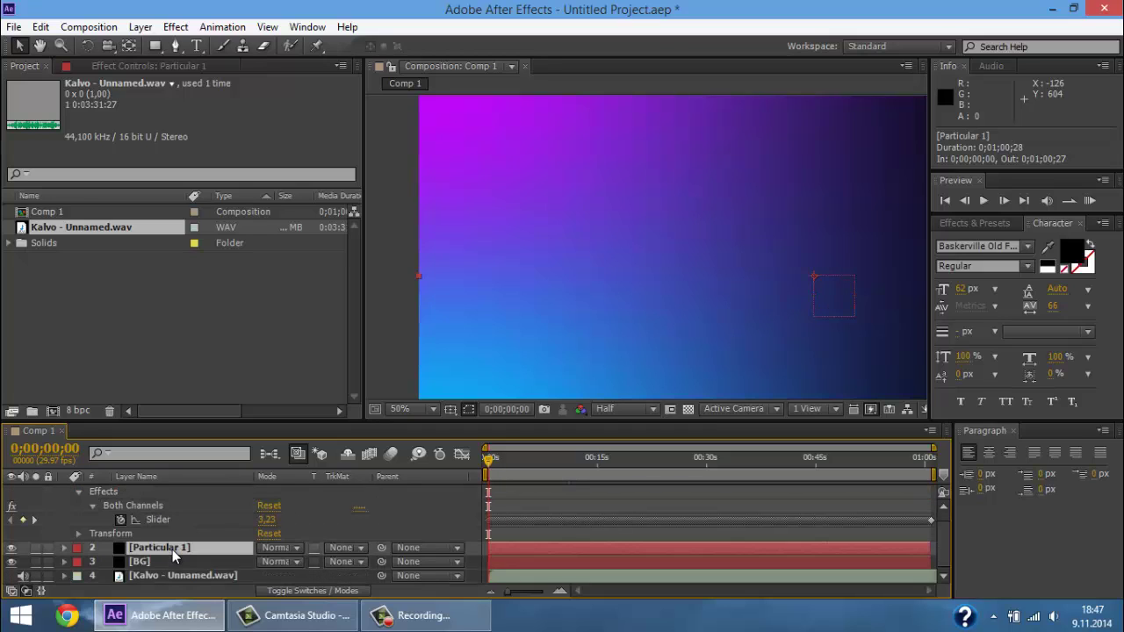
{"action": "left_click", "coordinate": [138, 66]}
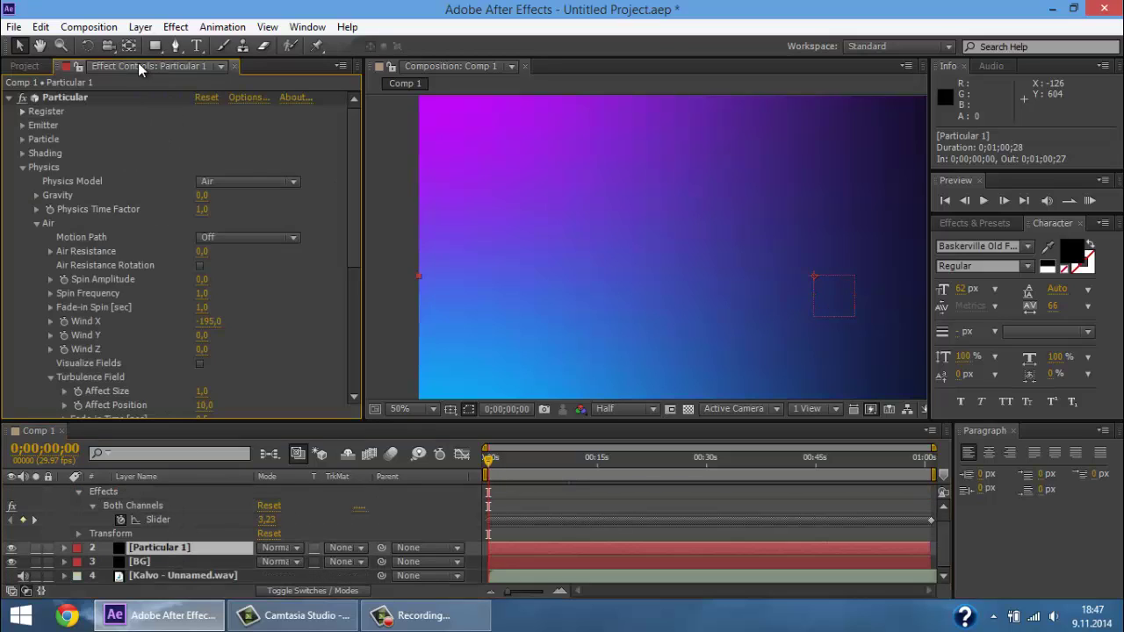
{"action": "left_click", "coordinate": [22, 167]}
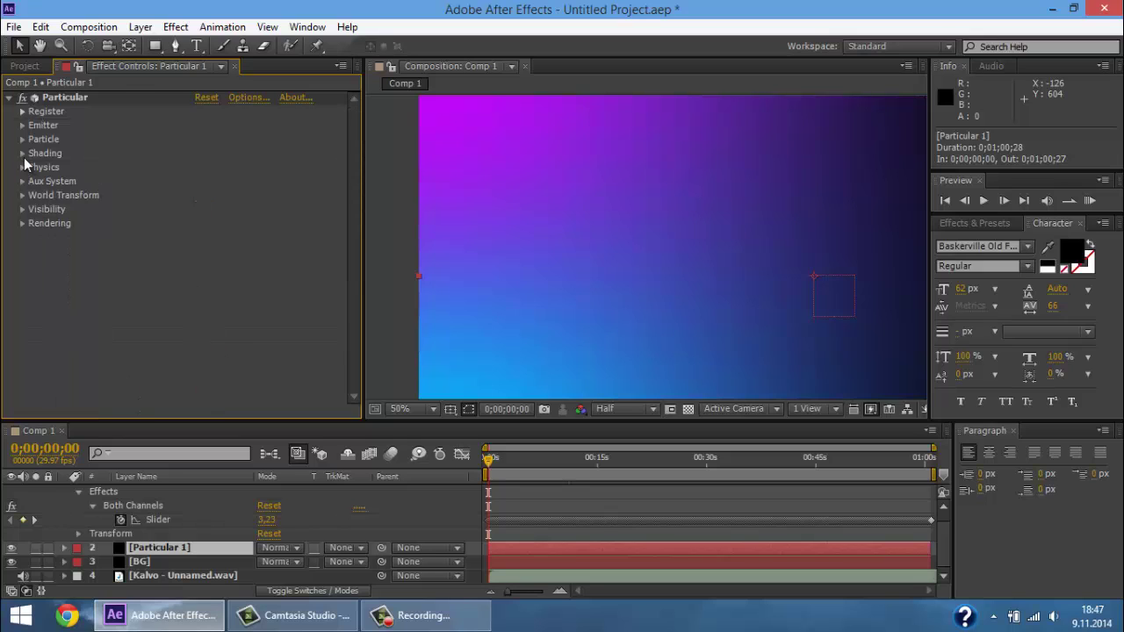
{"action": "left_click", "coordinate": [23, 126]}
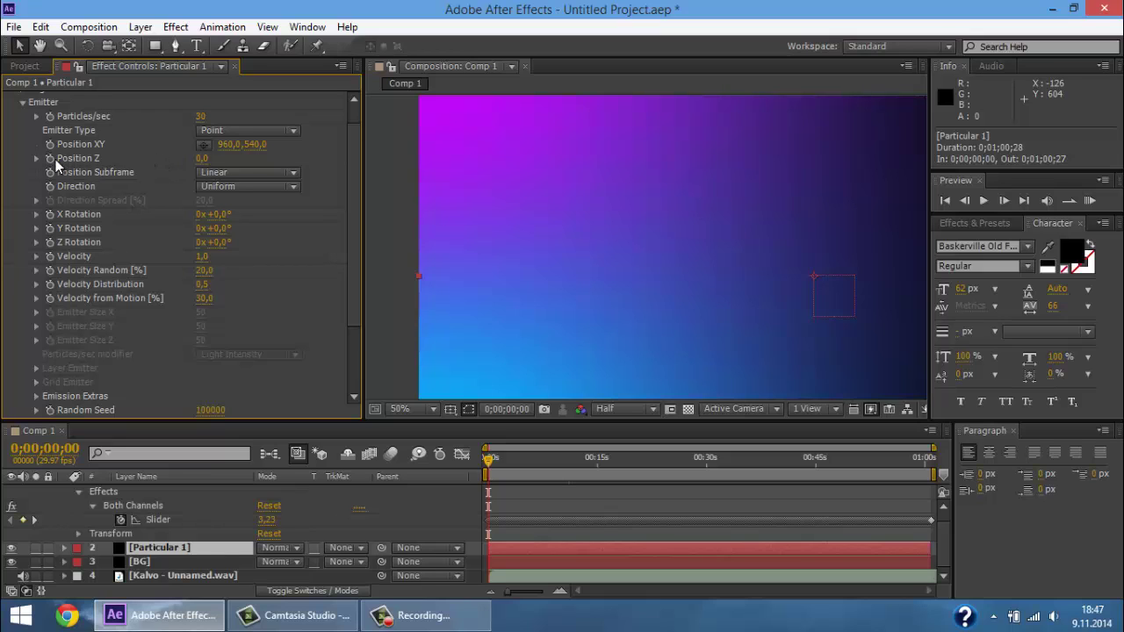
{"action": "left_click", "coordinate": [404, 409]}
{"action": "left_click", "coordinate": [440, 116]}
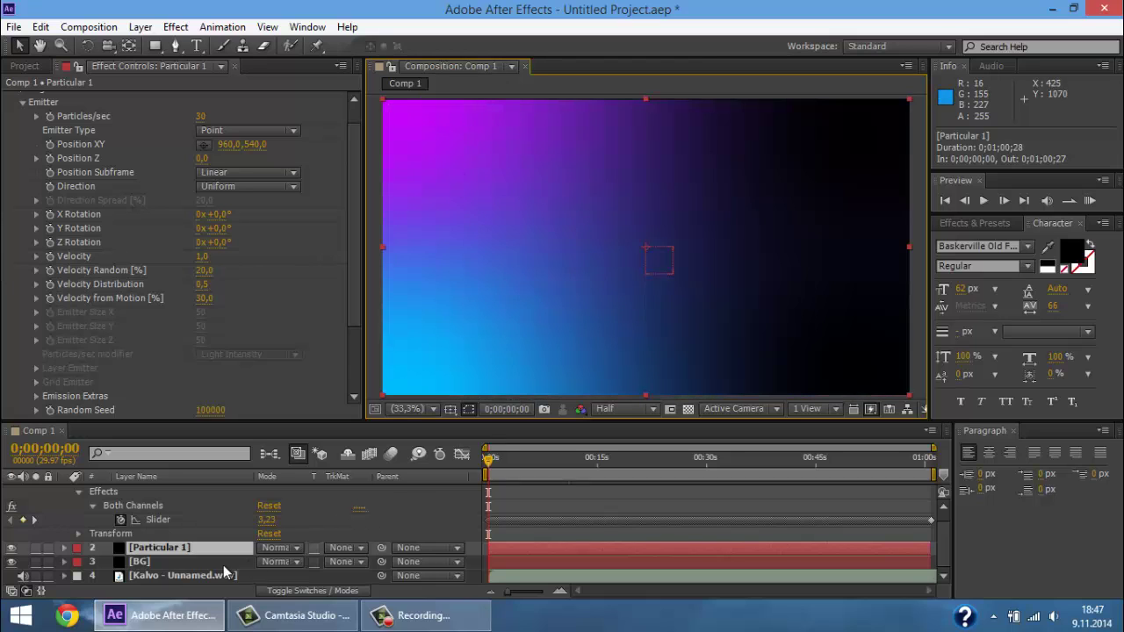
{"action": "left_click", "coordinate": [169, 551]}
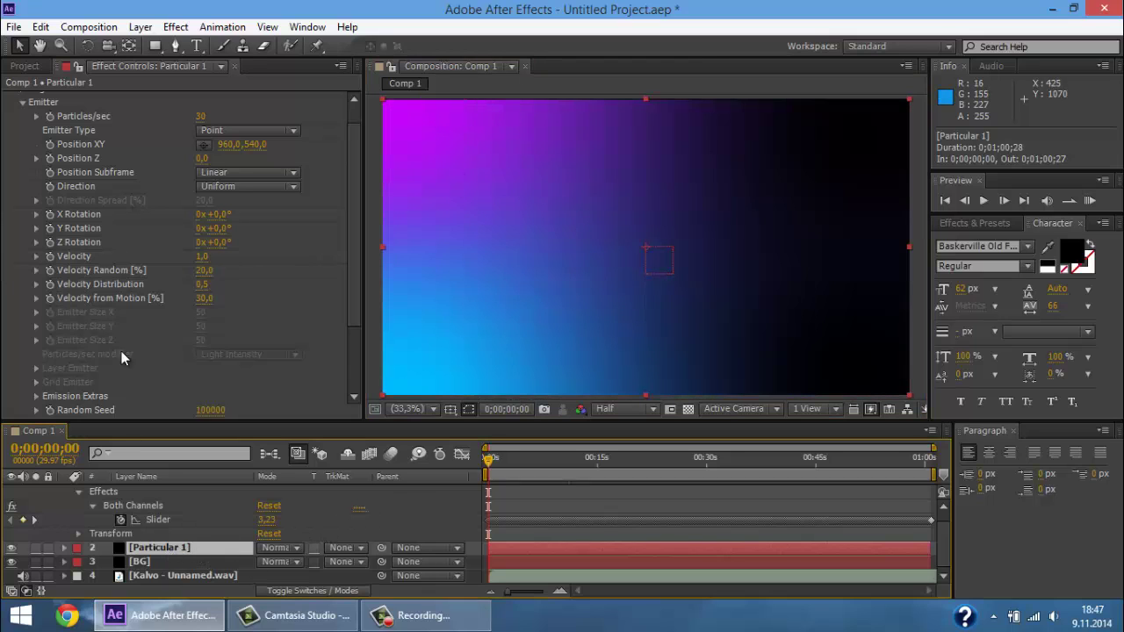
{"action": "scroll", "coordinate": [128, 184], "scroll_direction": "up", "scroll_amount": 1}
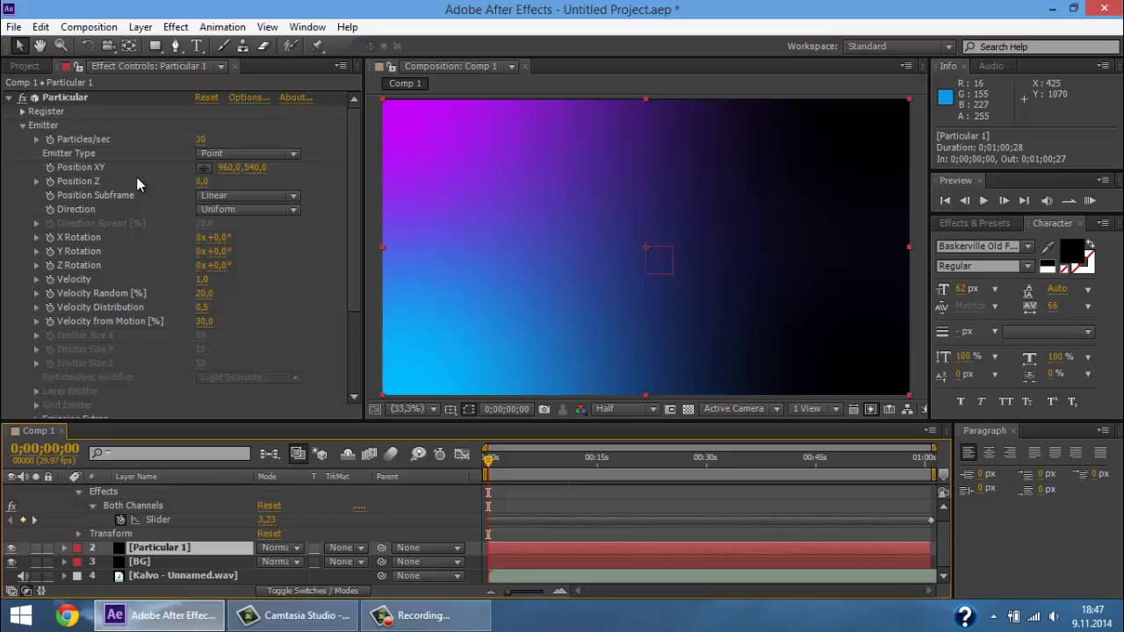
{"action": "left_click", "coordinate": [51, 182], "text": "alt"}
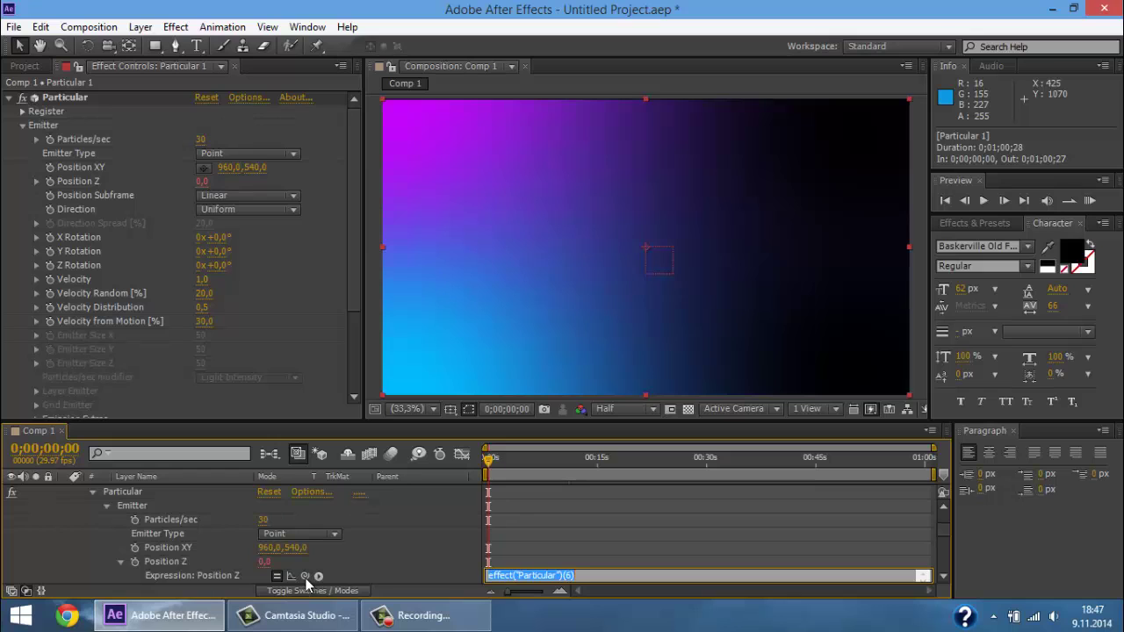
- Pick-whip the emitter Position Z expression to the Audio Amplitude Both Channels Slider
{"action": "mouse_move", "coordinate": [305, 577]}
{"action": "left_mouse_down"}
{"action": "mouse_move", "coordinate": [299, 493]}
{"action": "mouse_move", "coordinate": [189, 533]}
{"action": "left_mouse_up"}
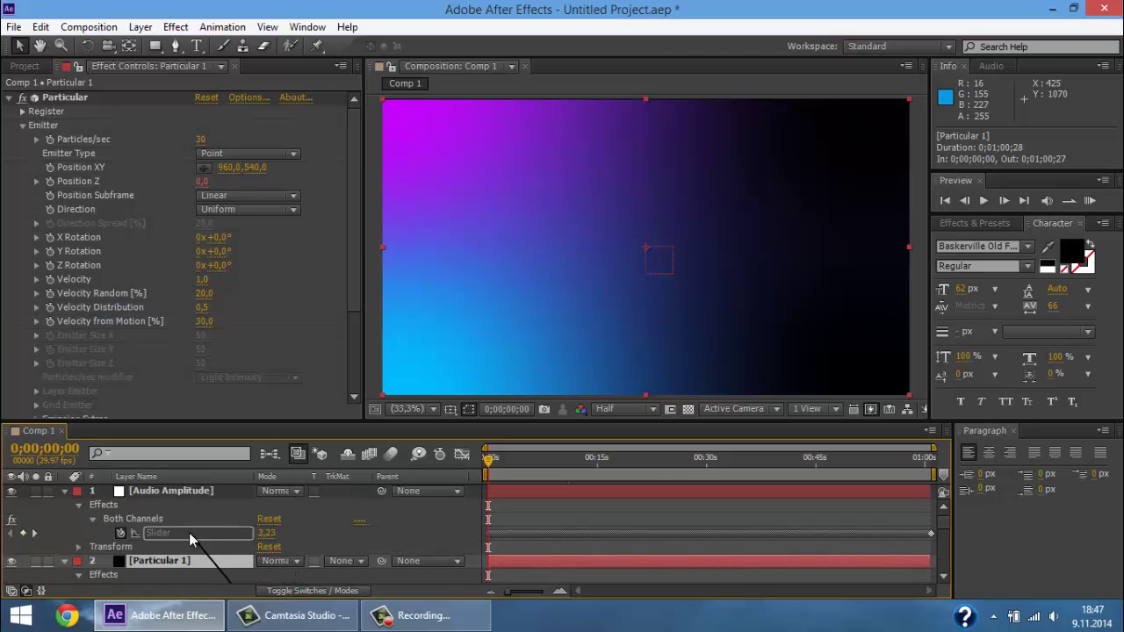
{"action": "left_click_drag", "start_coordinate": [189, 532], "coordinate": [189, 533]}
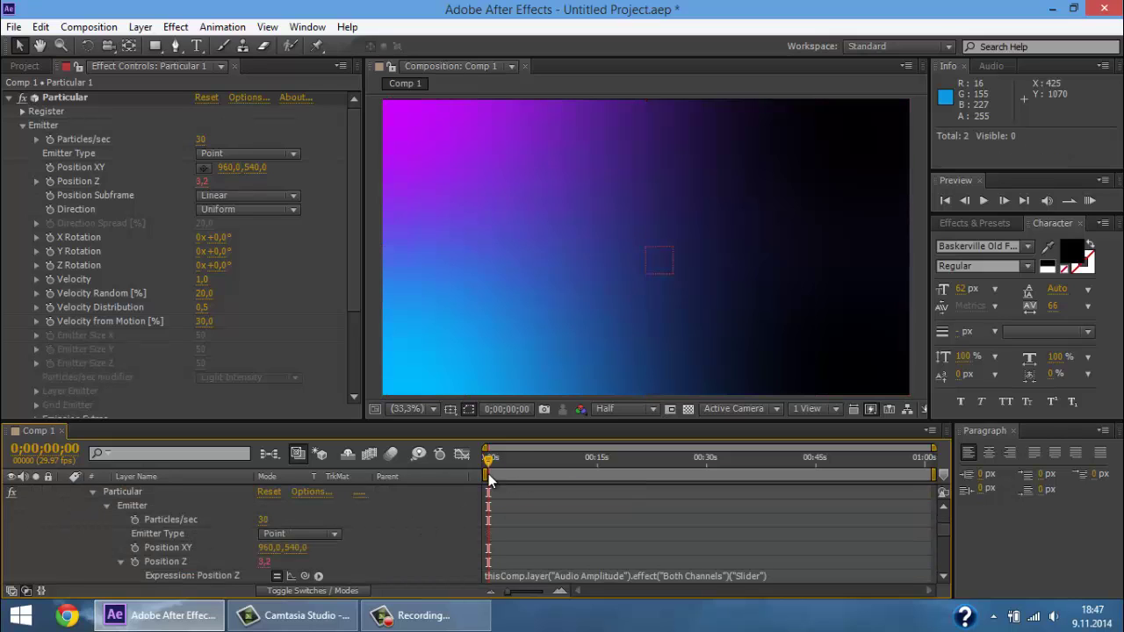
{"action": "left_click_drag", "start_coordinate": [489, 458], "coordinate": [571, 465]}
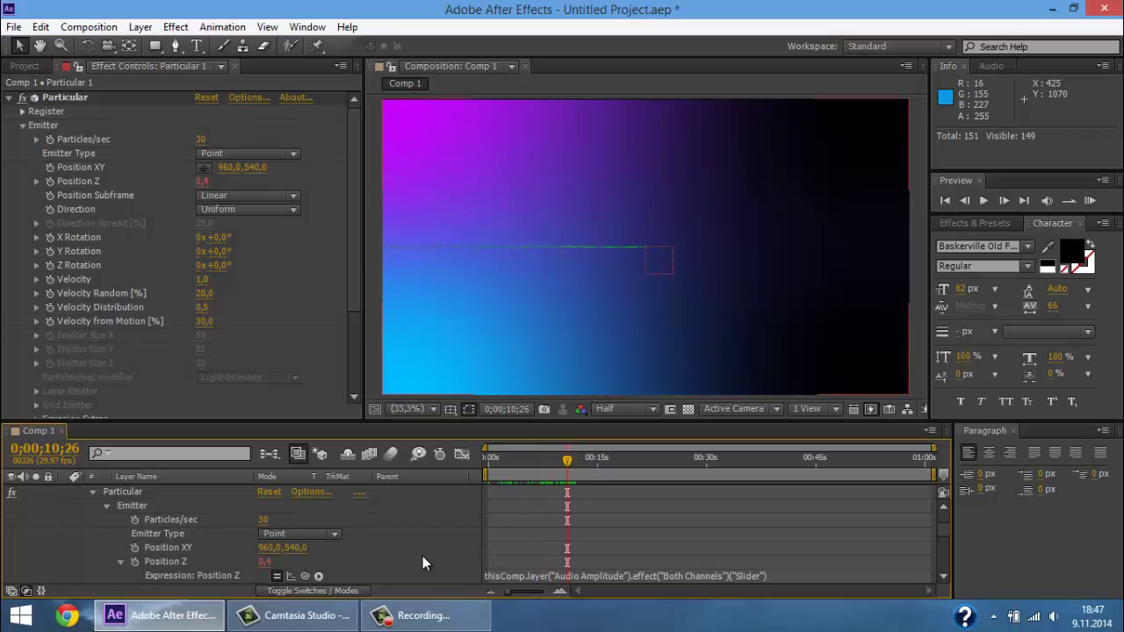
- Multiply the Position Z expression by 10 and return the playhead to the start
{"action": "left_click", "coordinate": [783, 578]}
{"action": "left_click", "coordinate": [778, 573]}
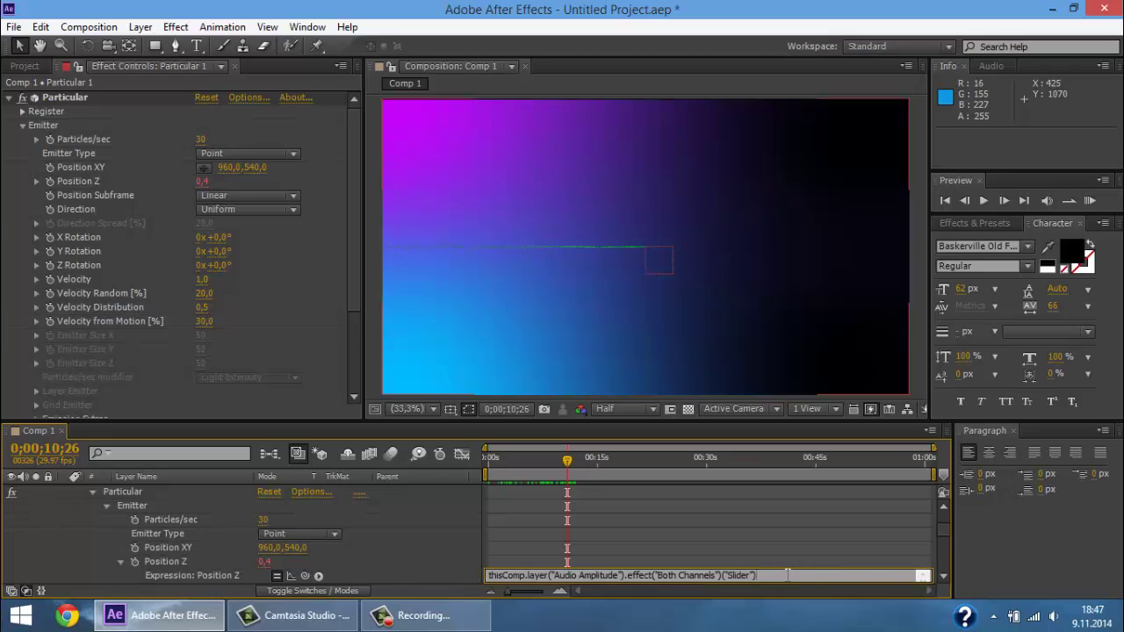
{"action": "type", "text": "*"}
{"action": "type", "text": "5"}
{"action": "key", "text": "KP_Enter"}
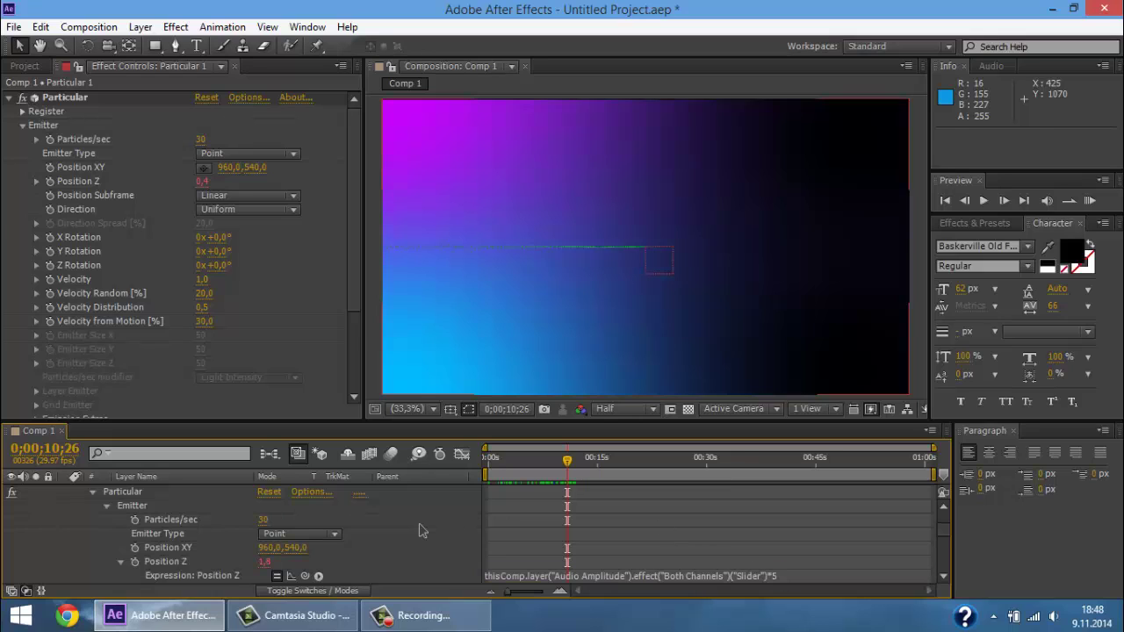
{"action": "left_click", "coordinate": [785, 577]}
{"action": "left_click", "coordinate": [786, 577]}
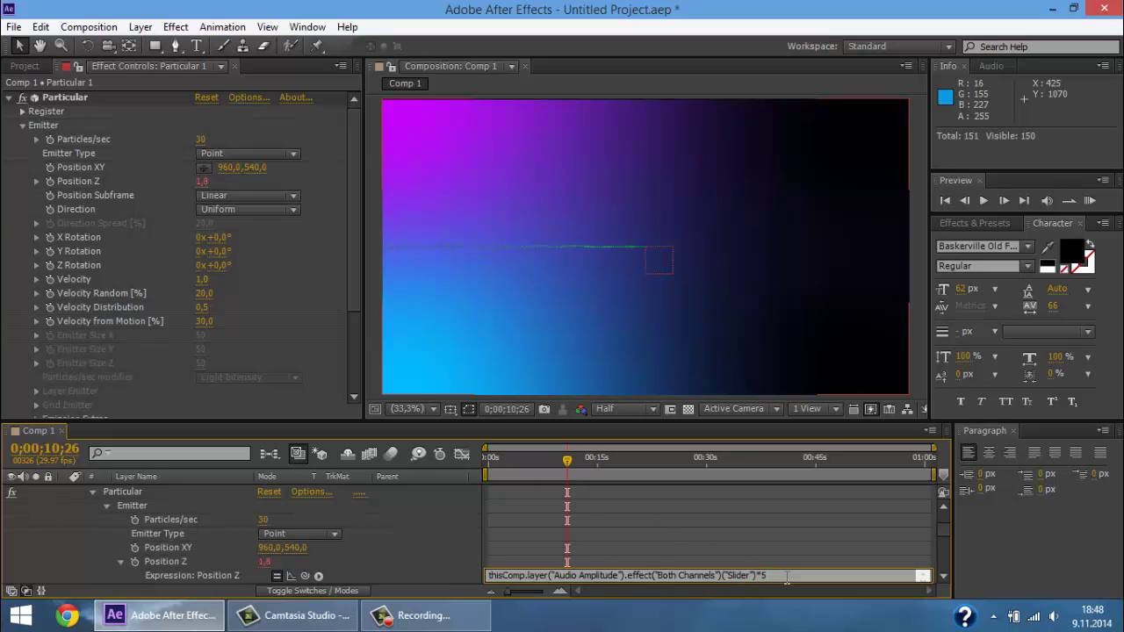
{"action": "key", "text": "BackSpace"}
{"action": "type", "text": "10"}
{"action": "left_click", "coordinate": [466, 530]}
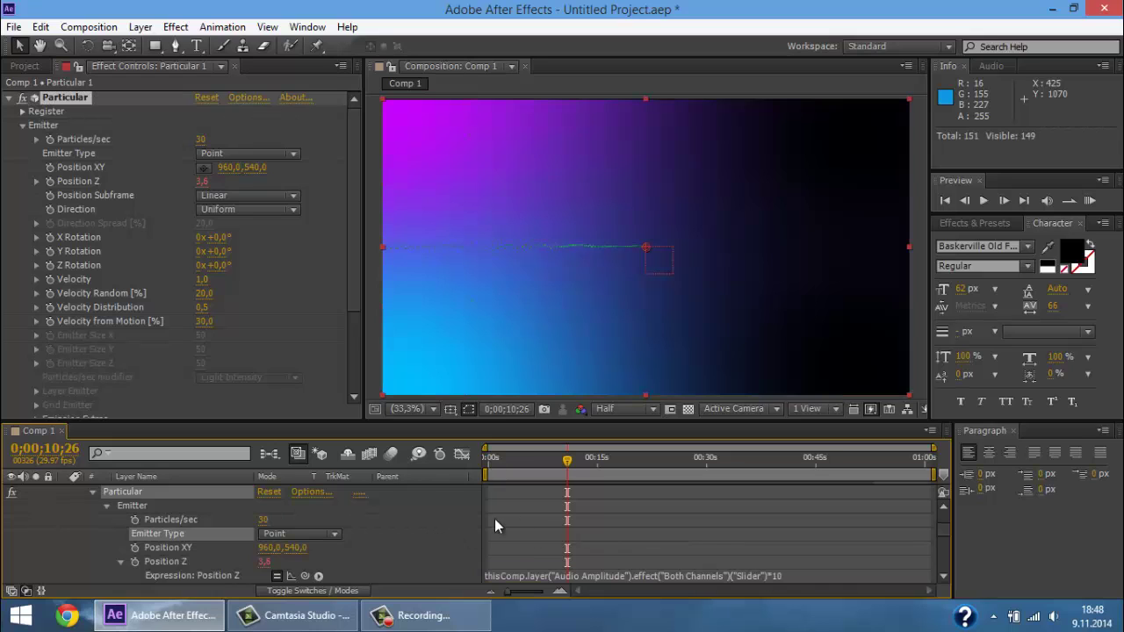
{"action": "left_click_drag", "start_coordinate": [521, 458], "coordinate": [482, 458]}
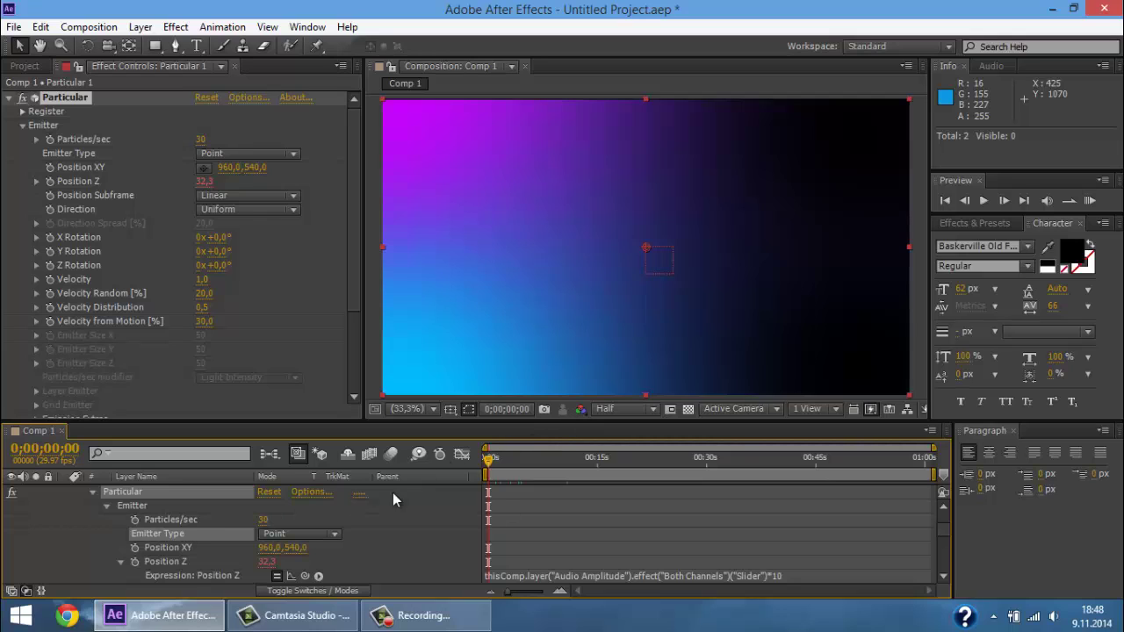
{"action": "scroll", "coordinate": [264, 505], "scroll_direction": "up", "scroll_amount": 2}
{"action": "key", "text": "Return"}
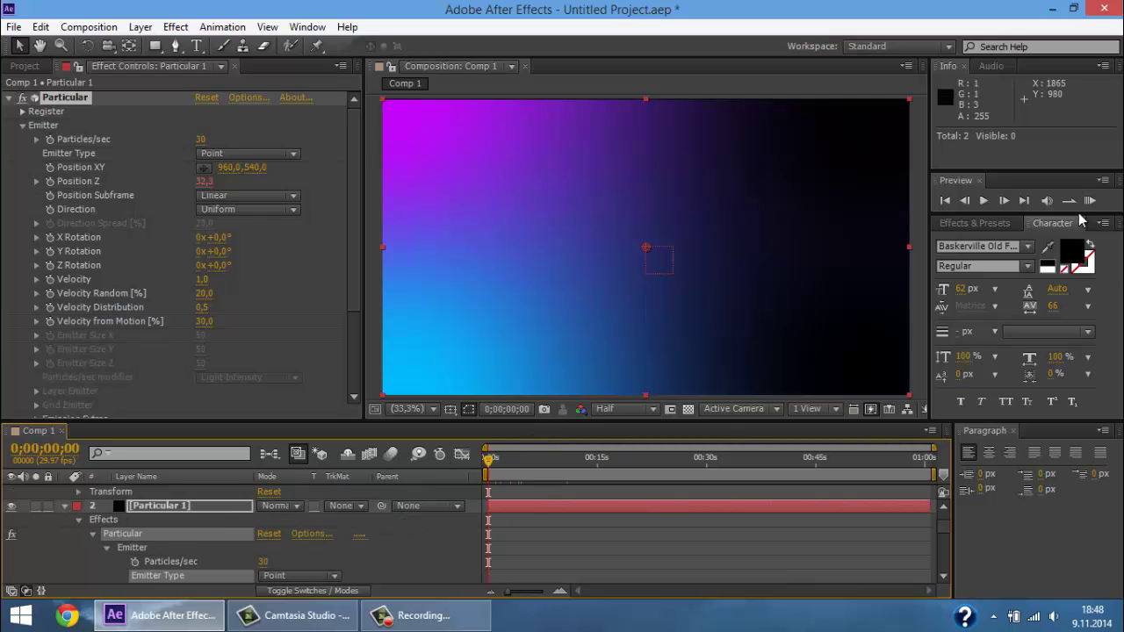
{"action": "left_click", "coordinate": [1089, 201]}
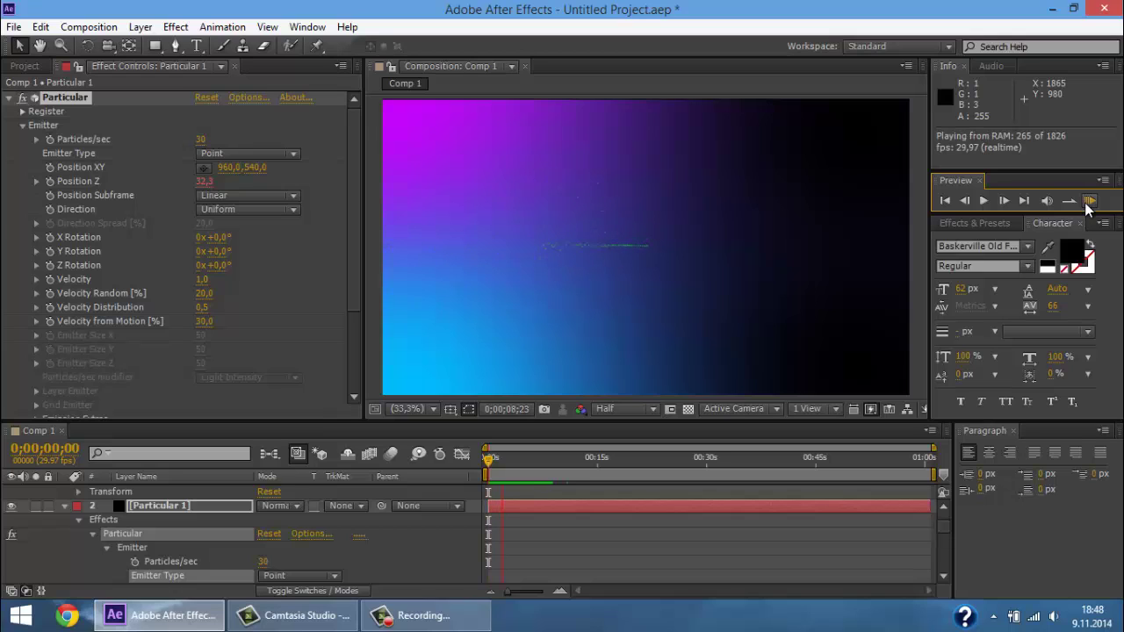
{"action": "left_click", "coordinate": [1089, 201]}
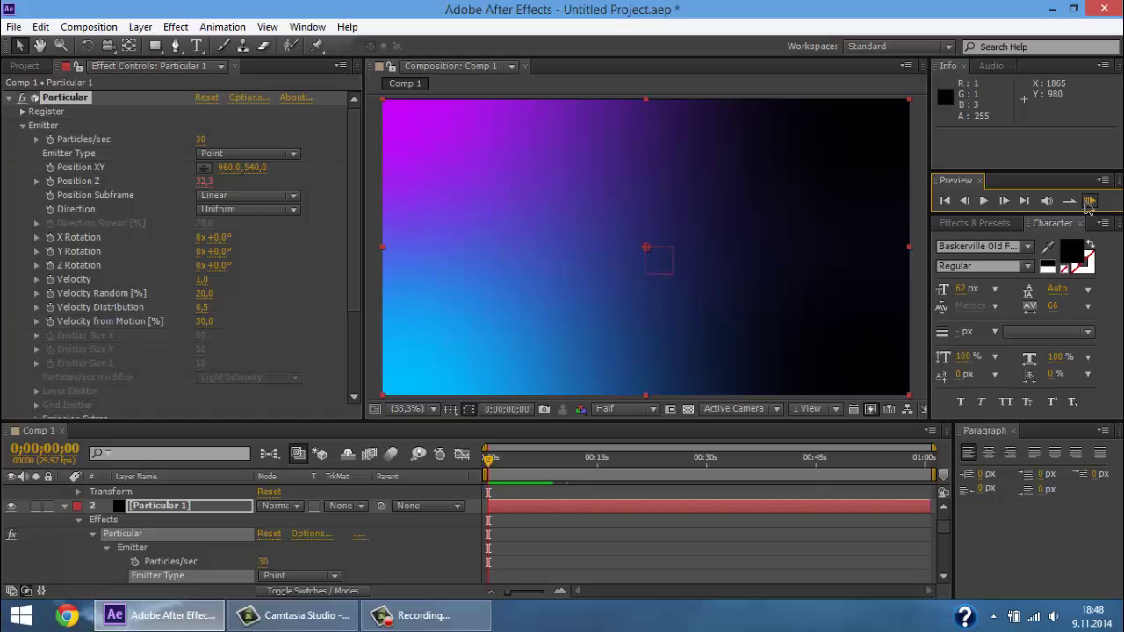
{"action": "left_click", "coordinate": [1089, 202]}
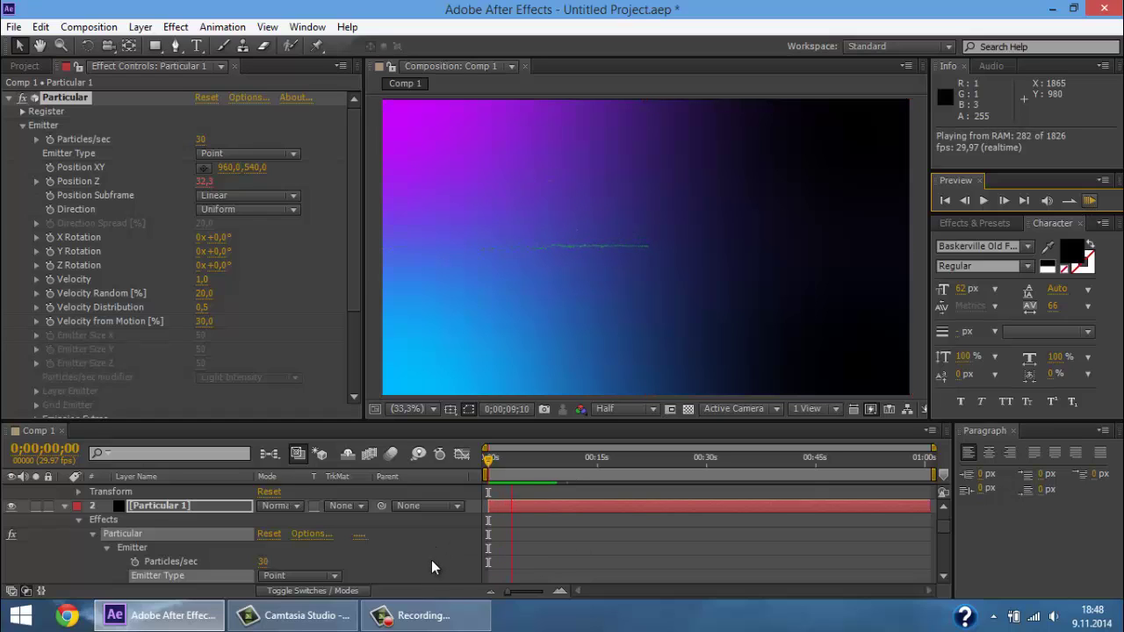
{"action": "key", "text": "space"}
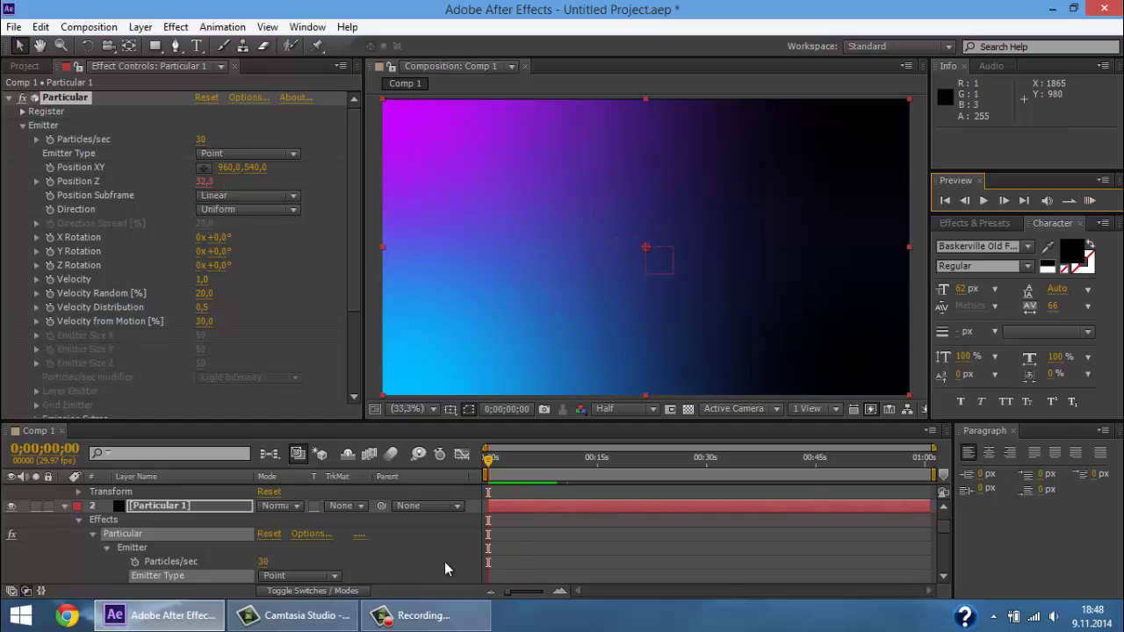
{"action": "left_click", "coordinate": [65, 506]}
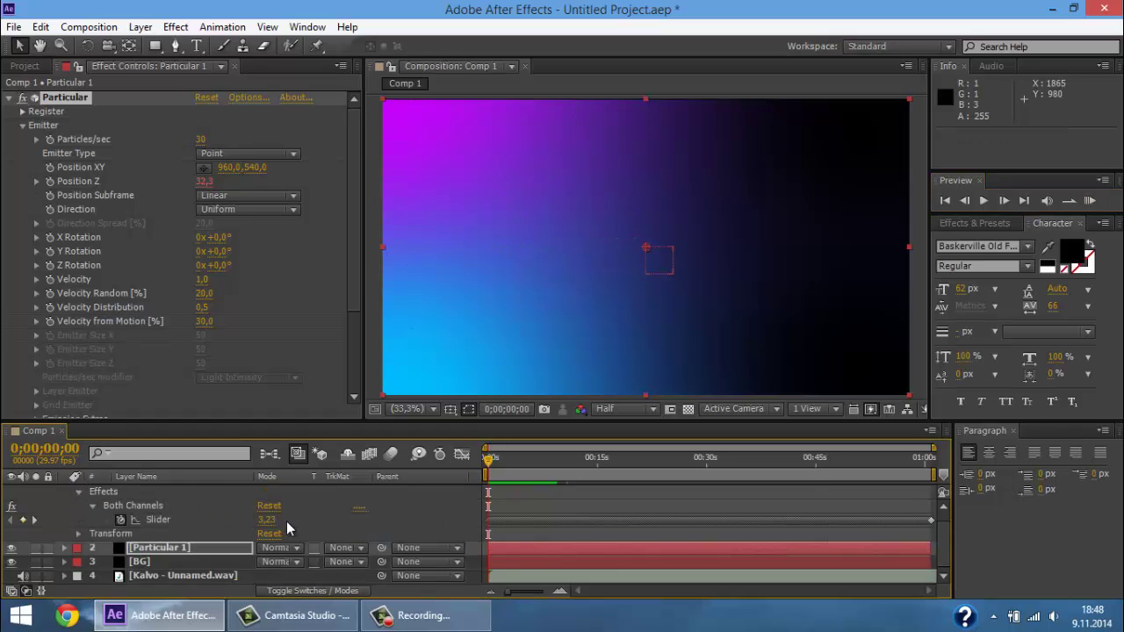
- Duplicate the Particular 1 layer and rename the copy Particular 2
{"action": "scroll", "coordinate": [171, 528], "scroll_direction": "up", "scroll_amount": 1}
{"action": "left_click", "coordinate": [65, 492]}
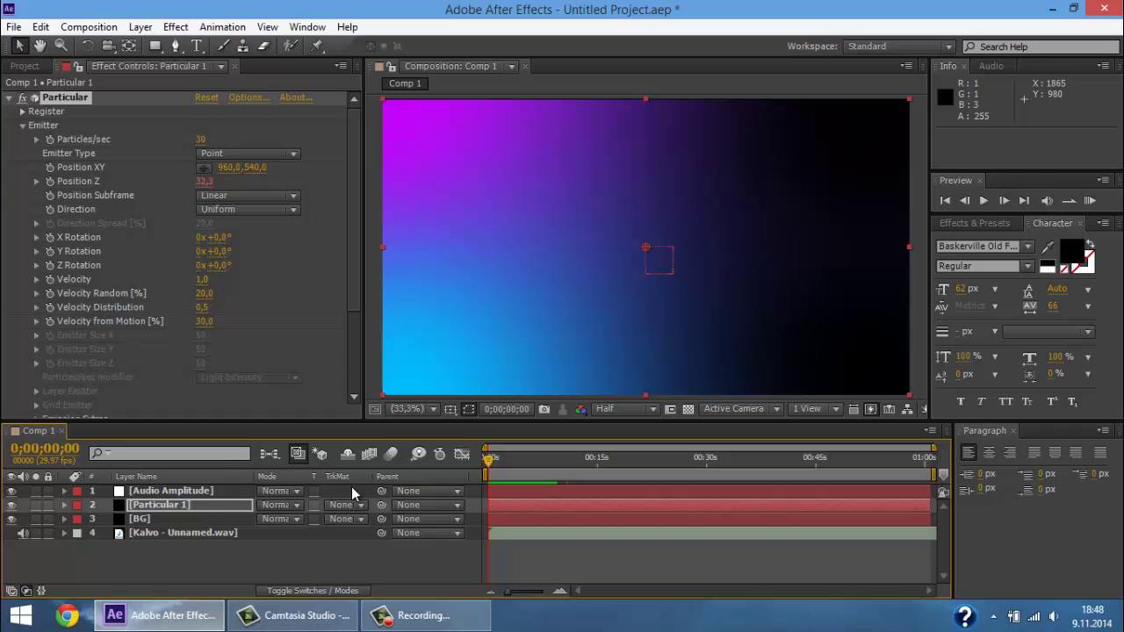
{"action": "left_click", "coordinate": [204, 506]}
{"action": "scroll", "coordinate": [276, 132], "scroll_direction": "down", "scroll_amount": 3}
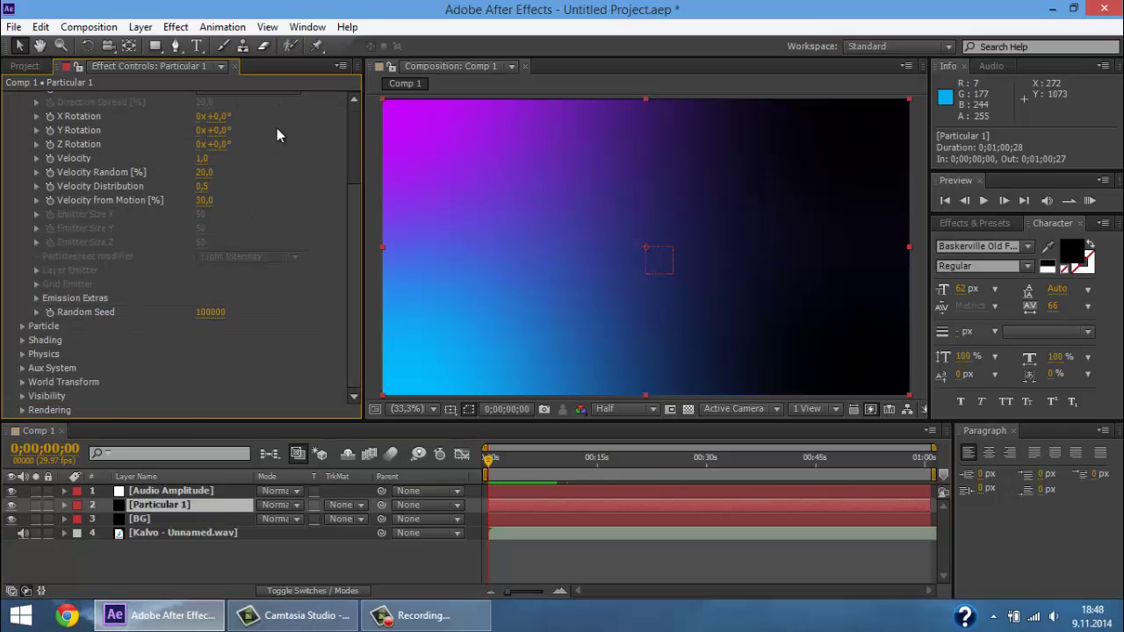
{"action": "scroll", "coordinate": [319, 171], "scroll_direction": "up", "scroll_amount": 3}
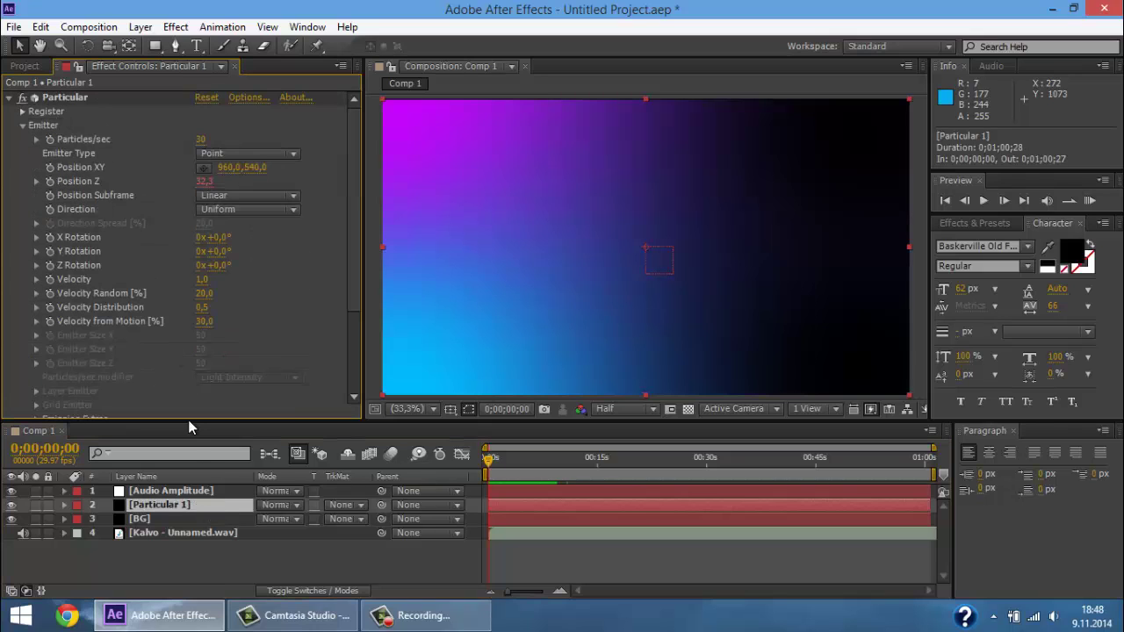
{"action": "left_click", "coordinate": [167, 505]}
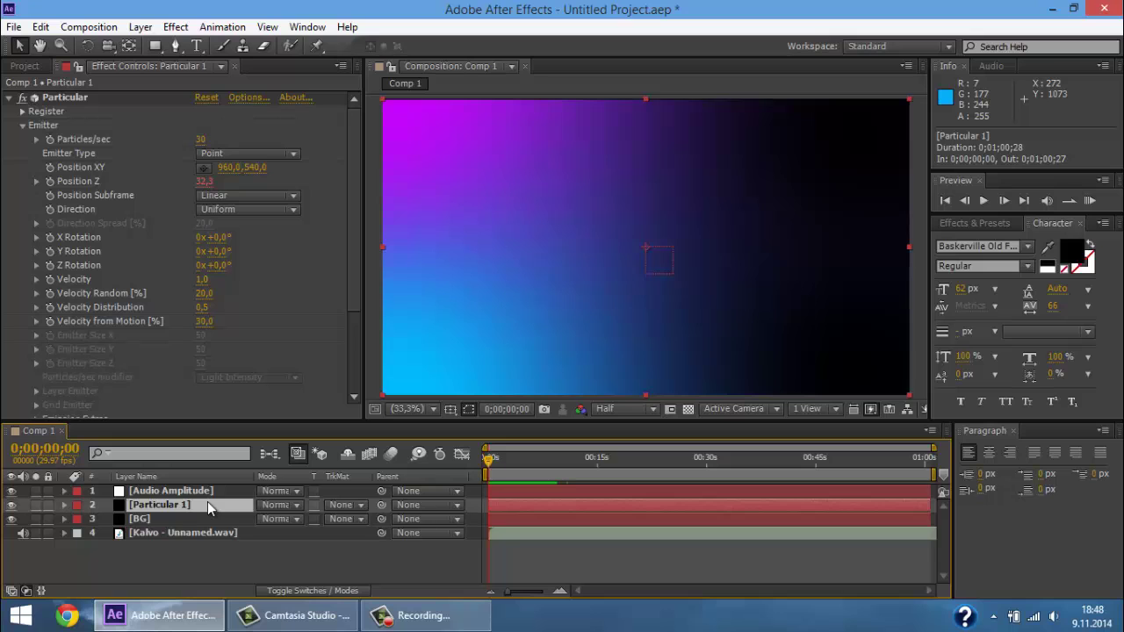
{"action": "key", "text": "ctrl+d"}
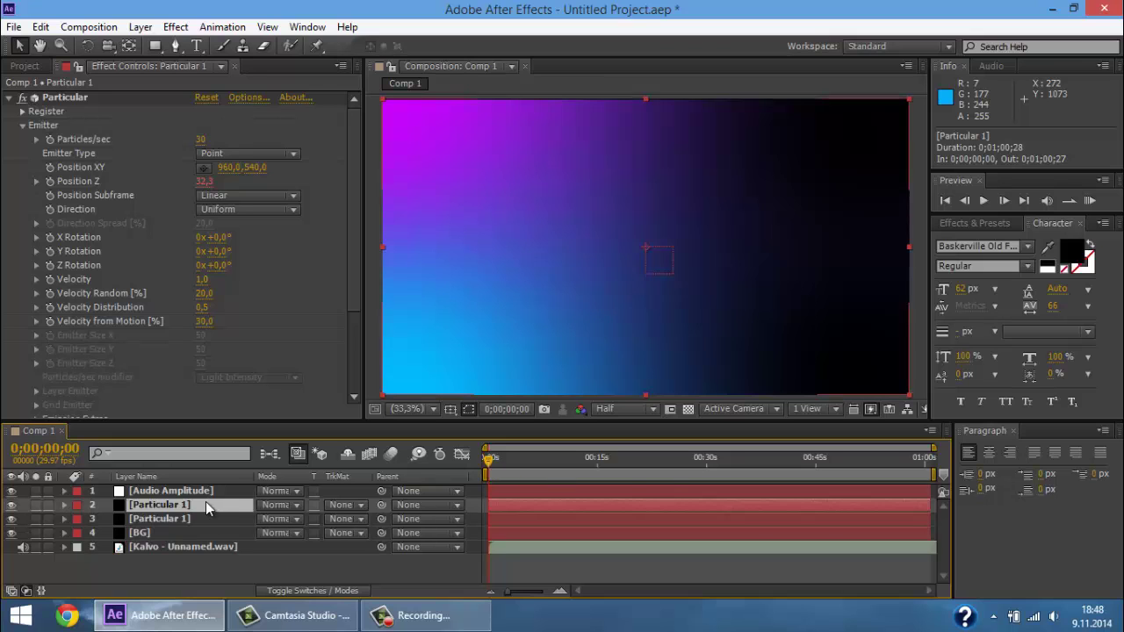
{"action": "right_click", "coordinate": [204, 503]}
{"action": "left_click", "coordinate": [422, 82]}
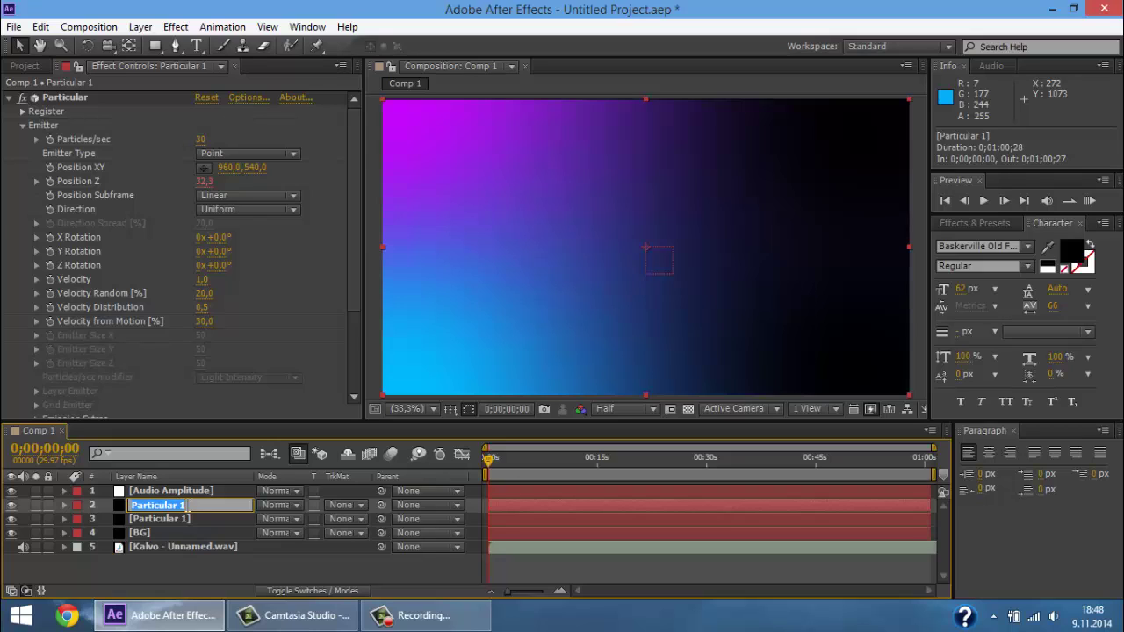
{"action": "left_click", "coordinate": [187, 506]}
{"action": "key", "text": "BackSpace"}
{"action": "type", "text": "2"}
{"action": "key", "text": "Return"}
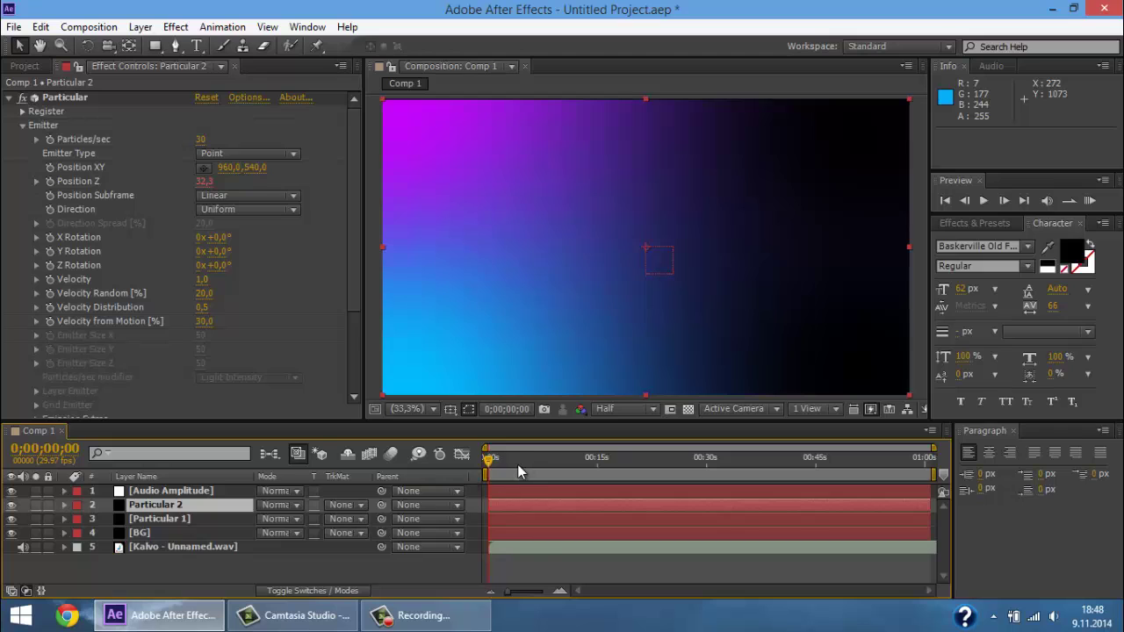
- At about 9 seconds, show Particular 2's effect settings and open the Emitter Type list
{"action": "left_click", "coordinate": [556, 459]}
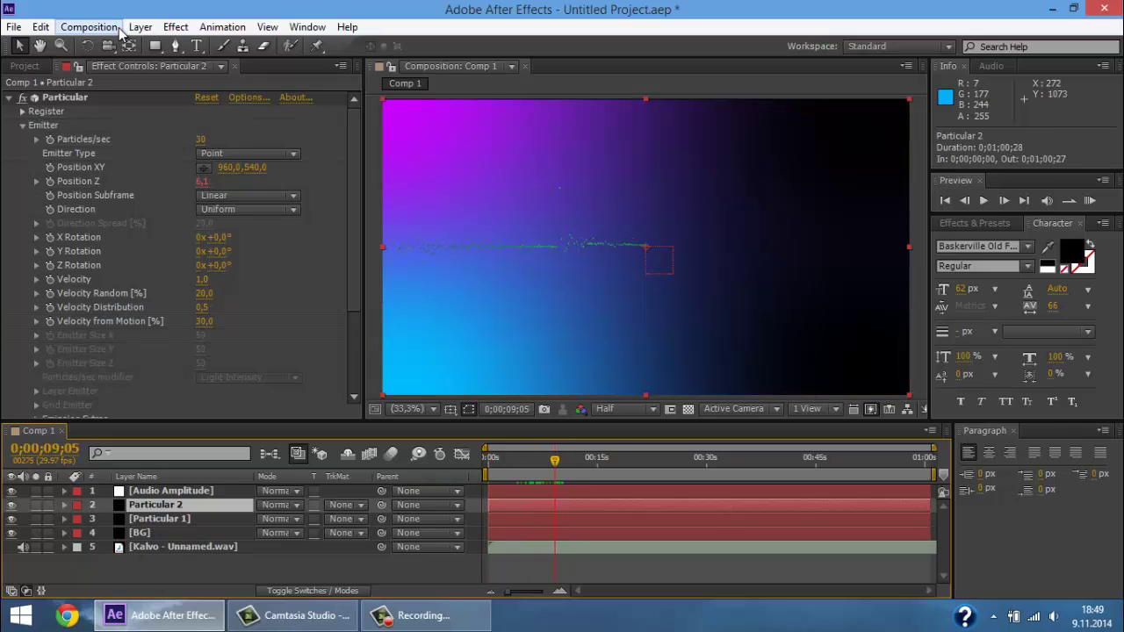
{"action": "left_click", "coordinate": [199, 115]}
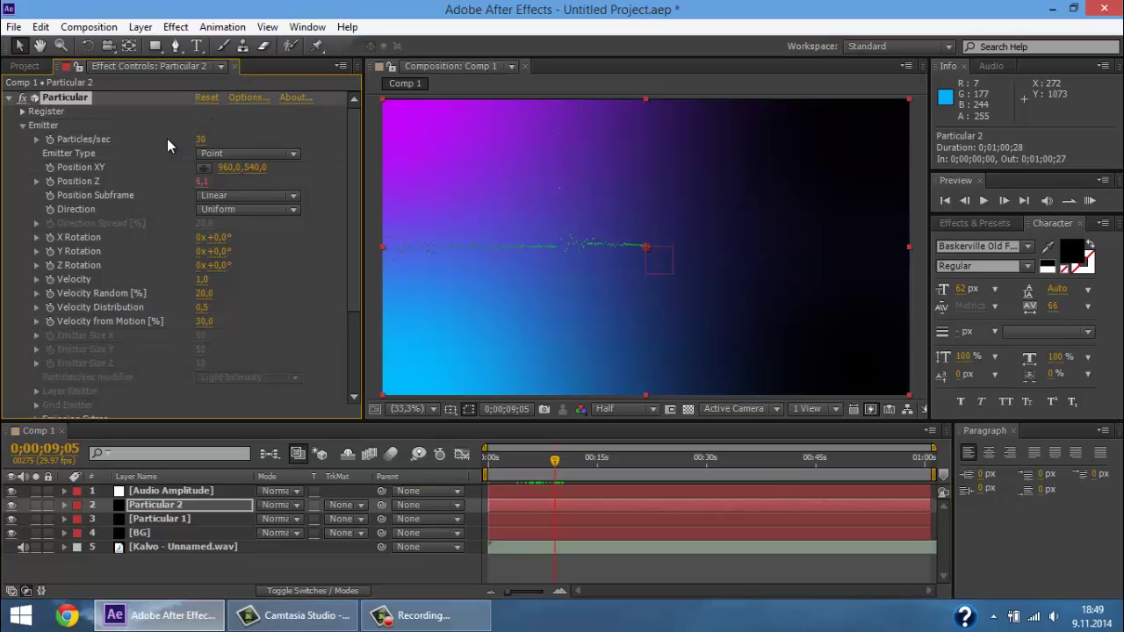
{"action": "left_click", "coordinate": [234, 154]}
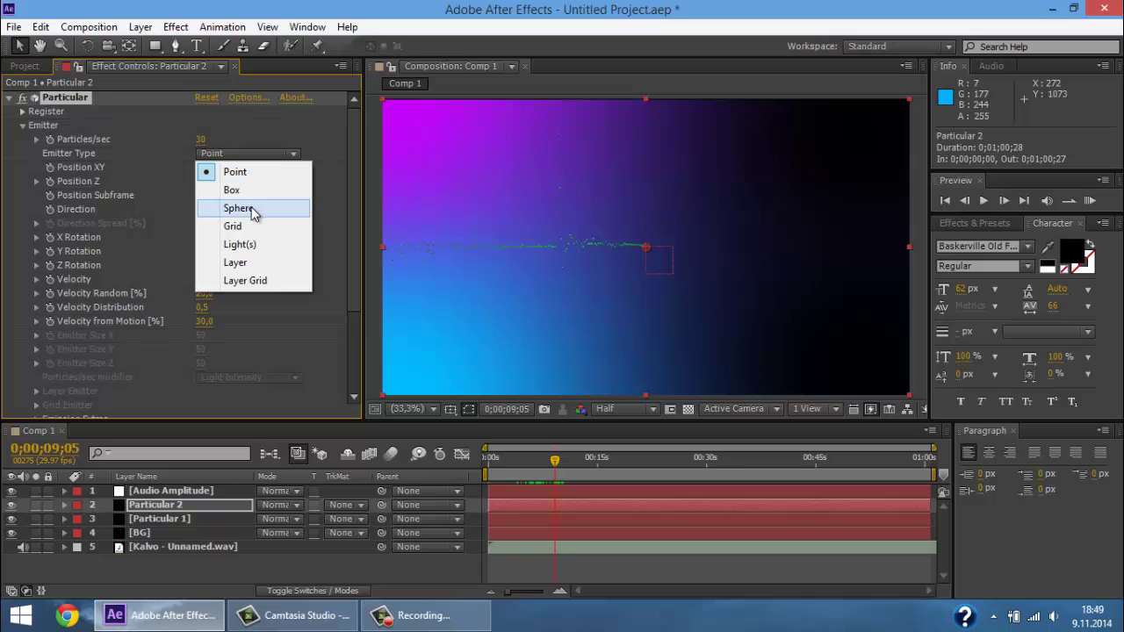
{"action": "left_click", "coordinate": [24, 127]}
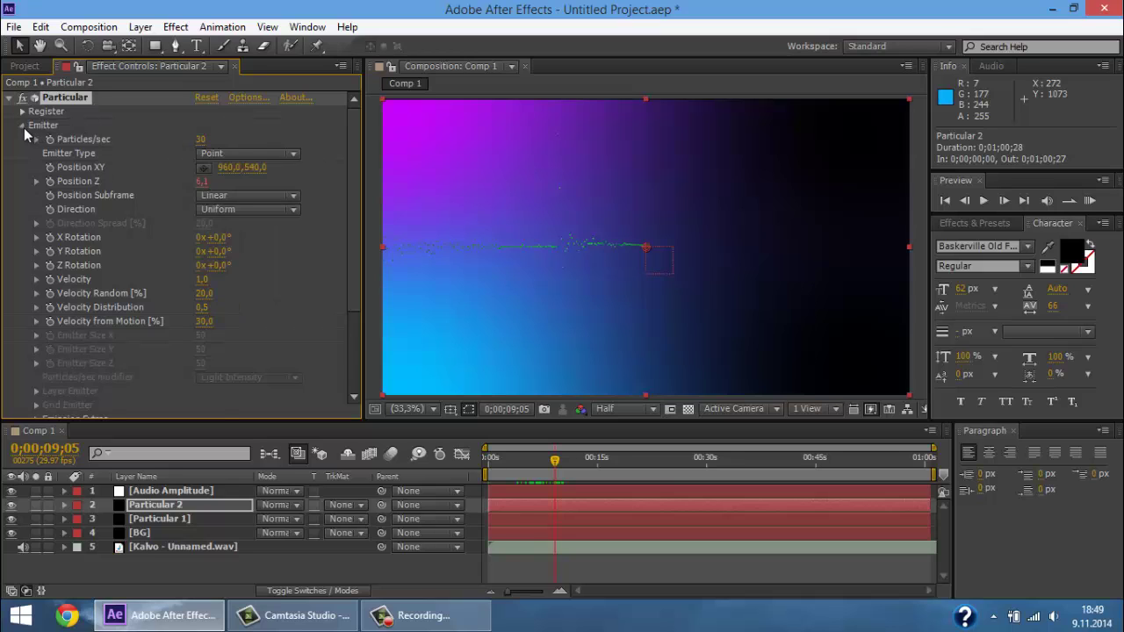
{"action": "scroll", "coordinate": [23, 127], "scroll_direction": "down", "scroll_amount": 1}
{"action": "left_click", "coordinate": [261, 130]}
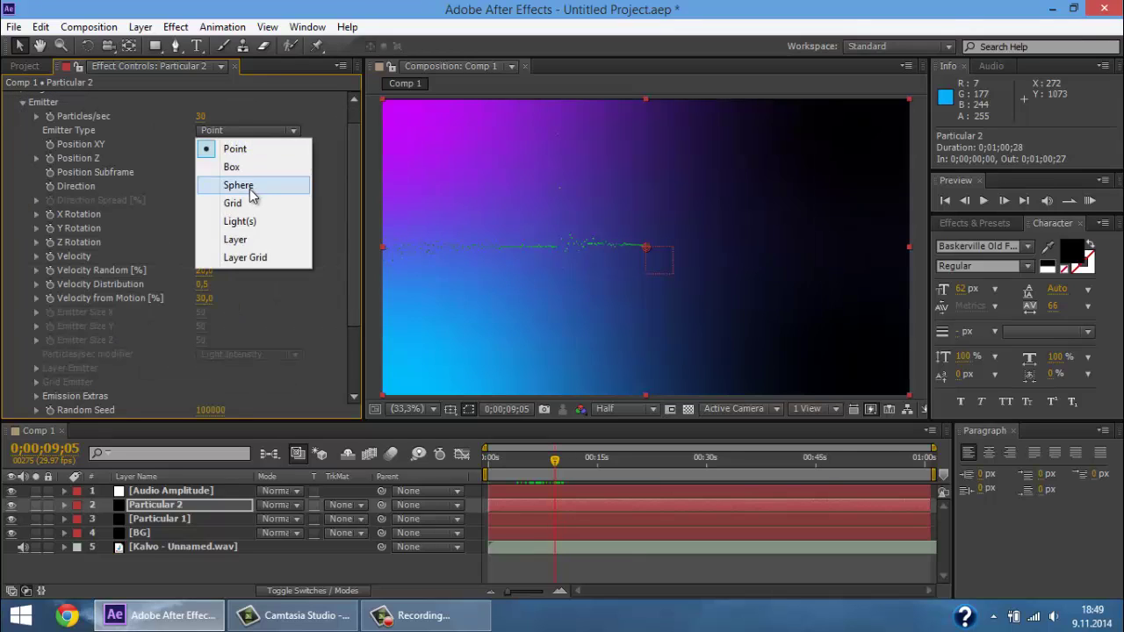
- Make the emitter a Sphere with Emitter Size 0 and Velocity 5
{"action": "left_click", "coordinate": [261, 182]}
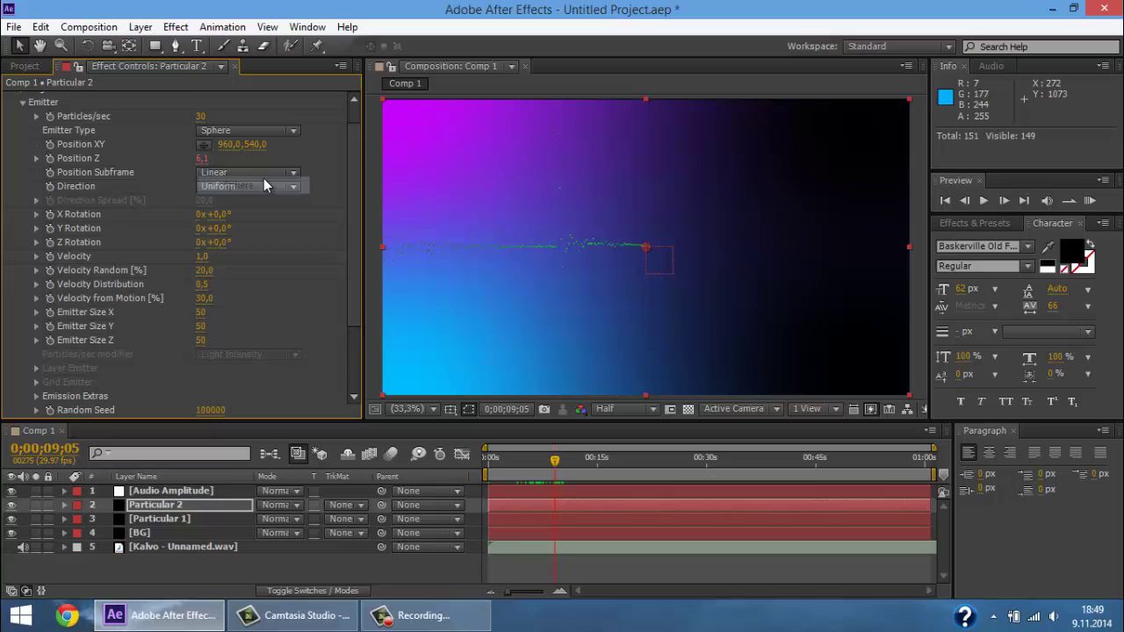
{"action": "left_click", "coordinate": [202, 312]}
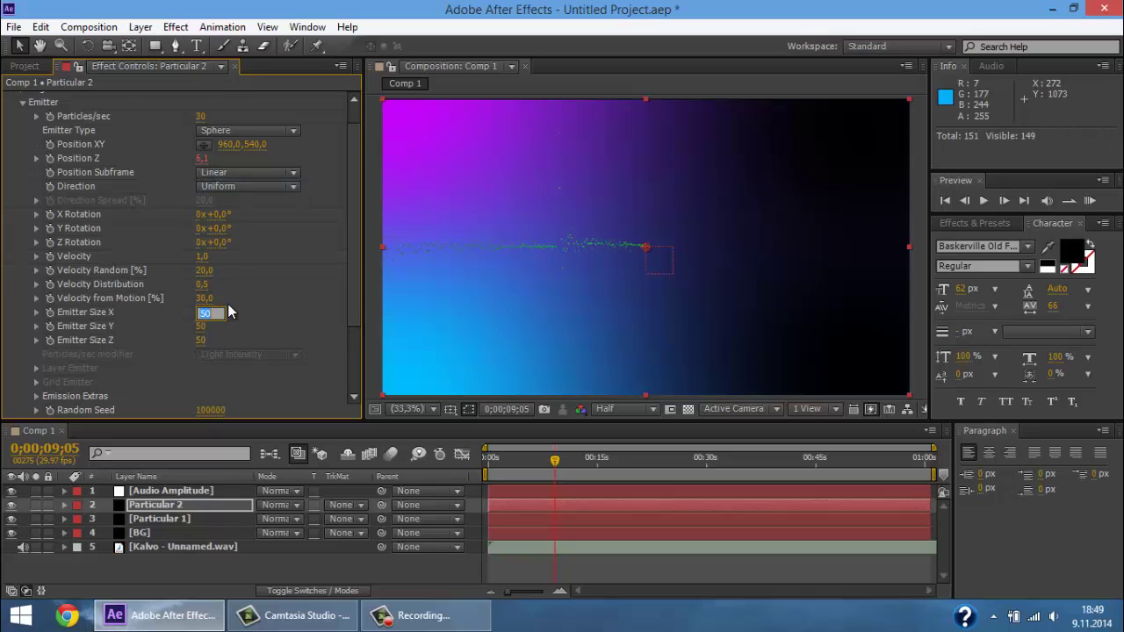
{"action": "key", "text": "Return"}
{"action": "mouse_move", "coordinate": [200, 326]}
{"action": "left_mouse_down"}
{"action": "mouse_move", "coordinate": [162, 322]}
{"action": "mouse_move", "coordinate": [158, 340]}
{"action": "left_mouse_up"}
{"action": "left_click", "coordinate": [204, 257]}
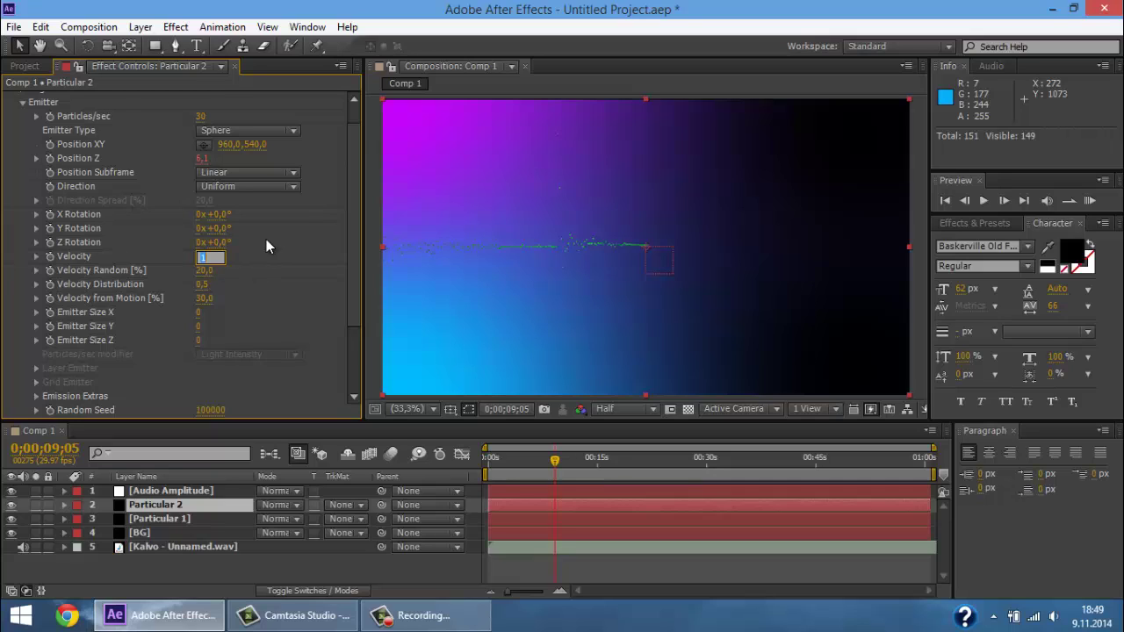
{"action": "type", "text": "5"}
{"action": "key", "text": "Return"}
{"action": "scroll", "coordinate": [264, 273], "scroll_direction": "down", "scroll_amount": 3}
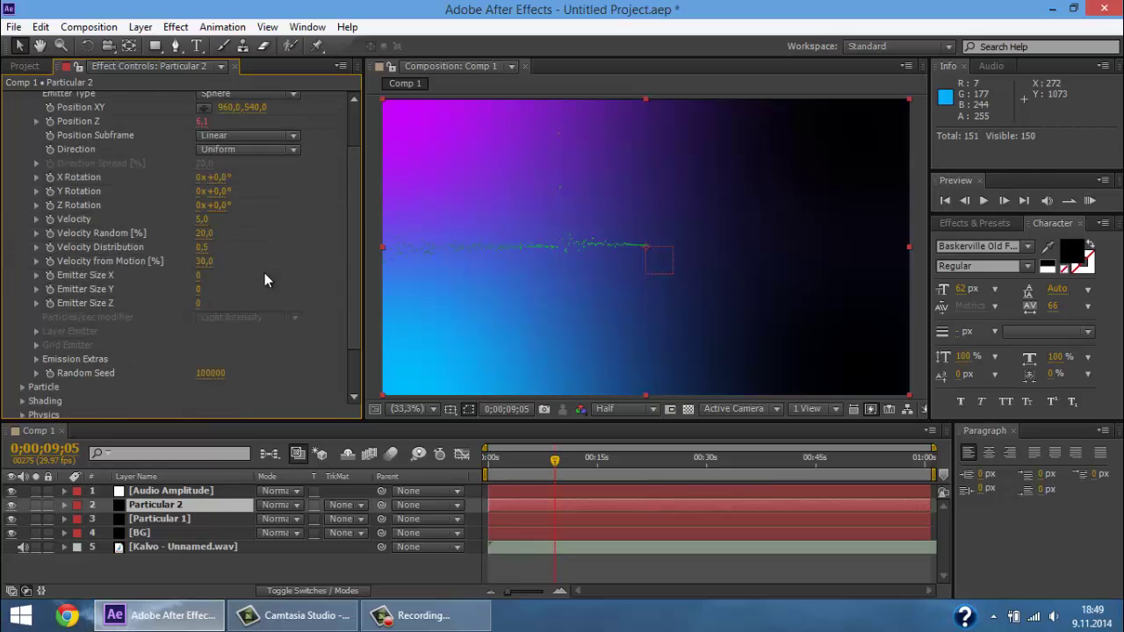
{"action": "scroll", "coordinate": [264, 274], "scroll_direction": "down", "scroll_amount": 1}
{"action": "scroll", "coordinate": [250, 275], "scroll_direction": "down", "scroll_amount": 3}
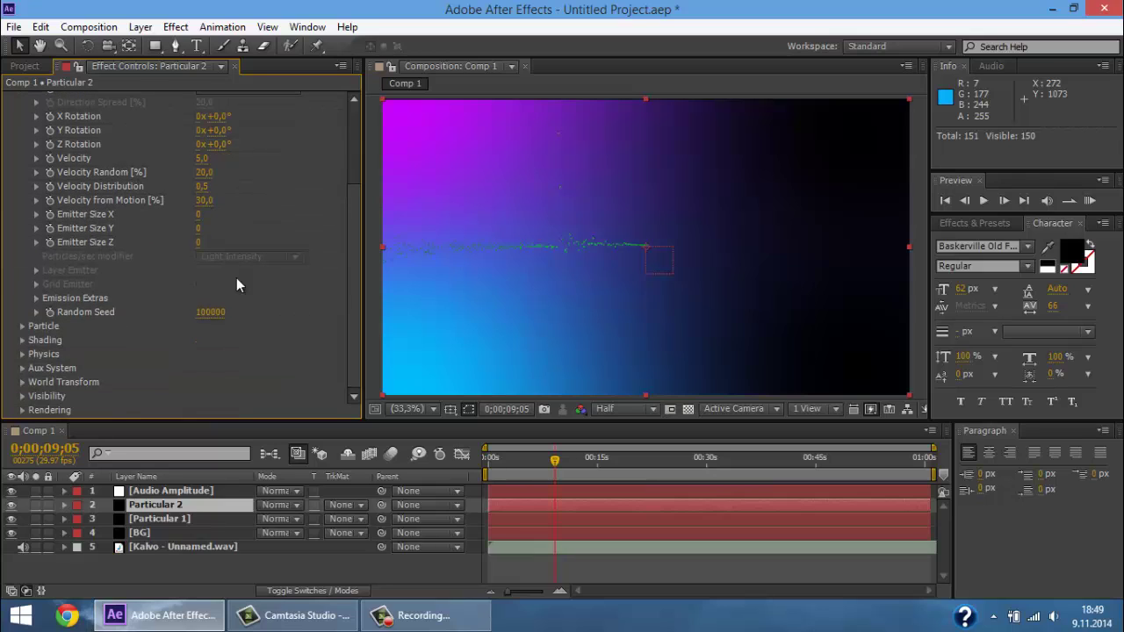
- Set Particular 2's particle Size to 2
{"action": "left_click", "coordinate": [22, 327]}
{"action": "scroll", "coordinate": [247, 302], "scroll_direction": "down", "scroll_amount": 1}
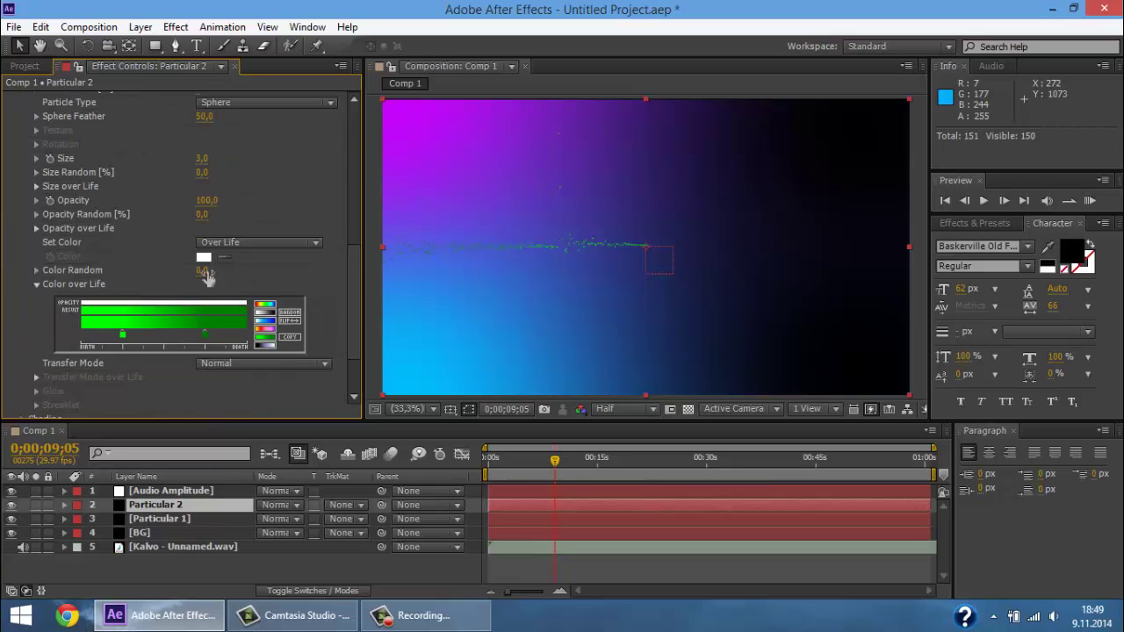
{"action": "scroll", "coordinate": [220, 272], "scroll_direction": "up", "scroll_amount": 1}
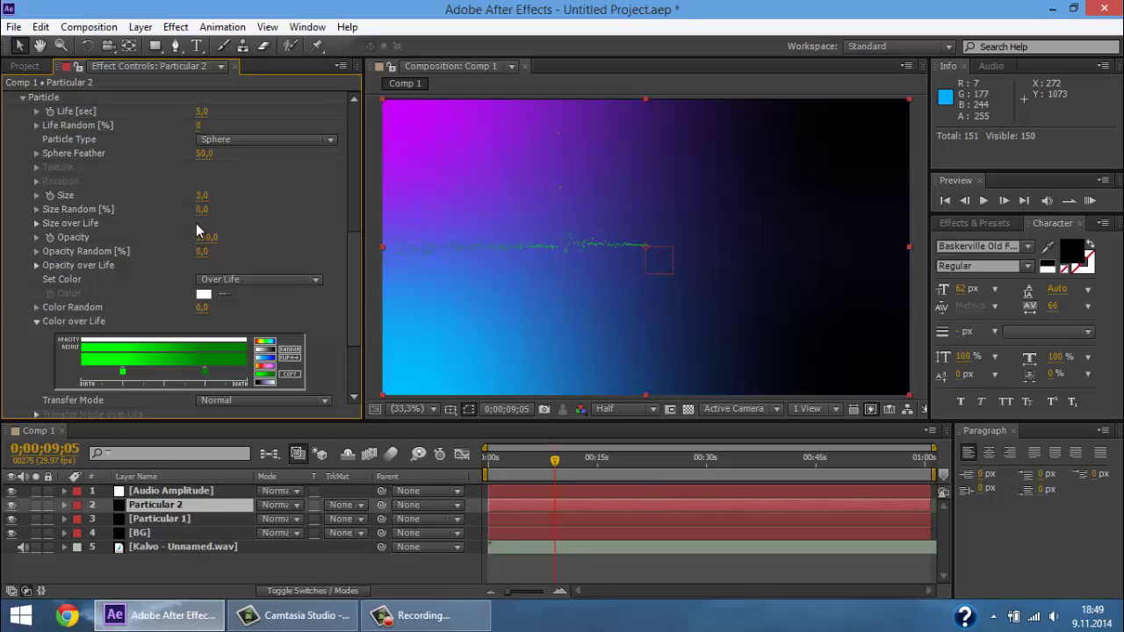
{"action": "type", "text": "2"}
{"action": "key", "text": "Return"}
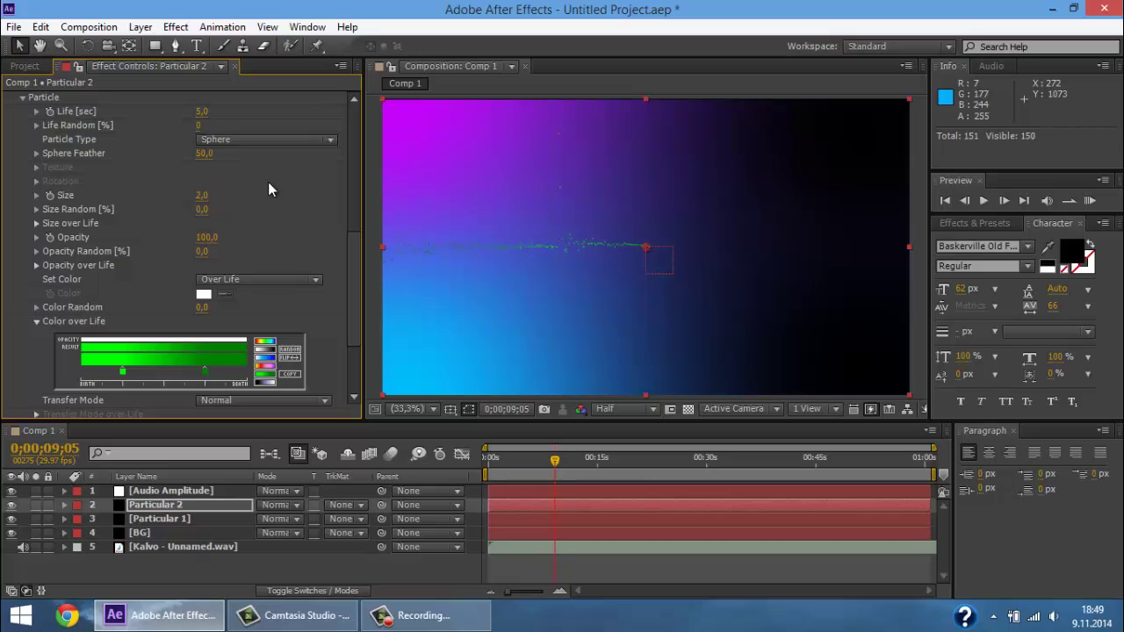
- Apply the white-cyan-blue Color over Life preset and preview the particles soloed near 11 seconds
{"action": "scroll", "coordinate": [237, 177], "scroll_direction": "down", "scroll_amount": 1}
{"action": "scroll", "coordinate": [238, 173], "scroll_direction": "down", "scroll_amount": 2}
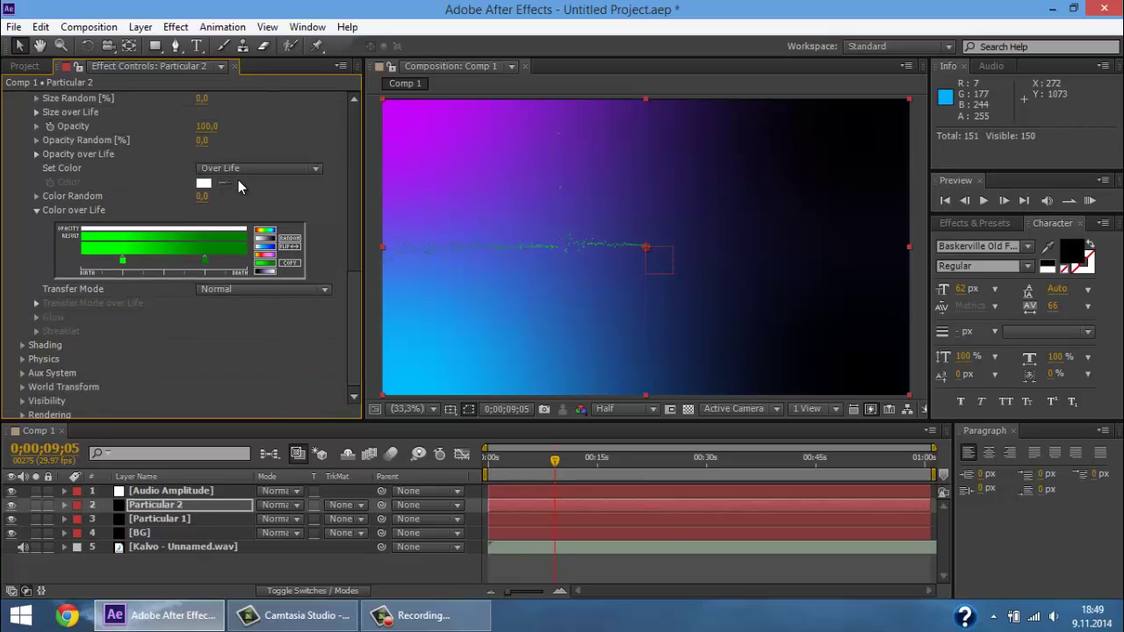
{"action": "left_click", "coordinate": [268, 256]}
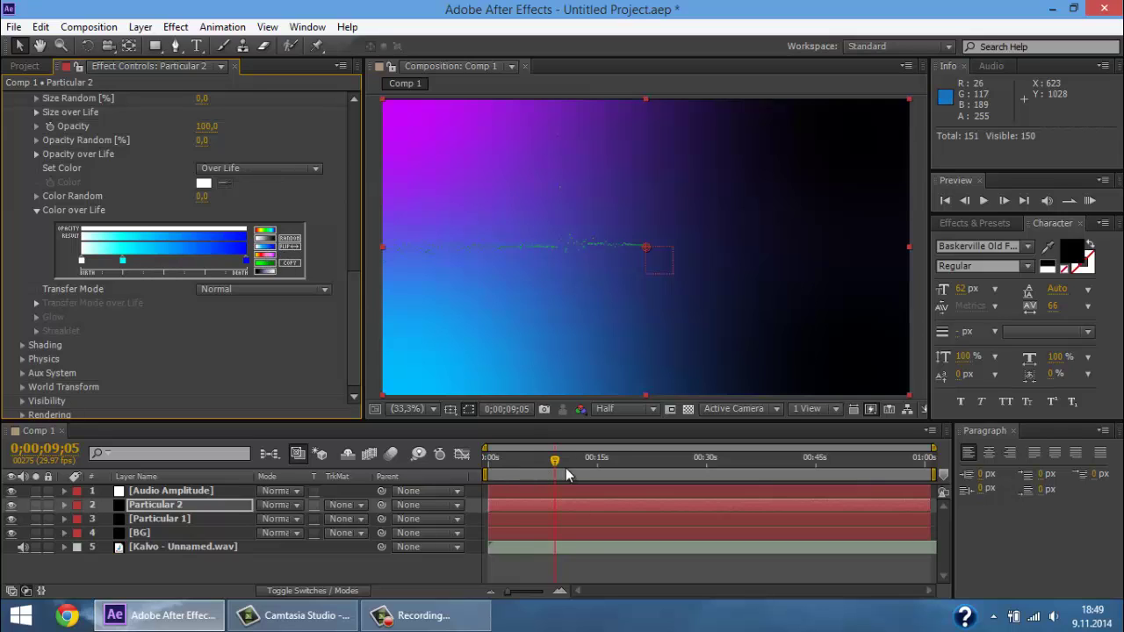
{"action": "left_click_drag", "start_coordinate": [565, 469], "coordinate": [572, 469]}
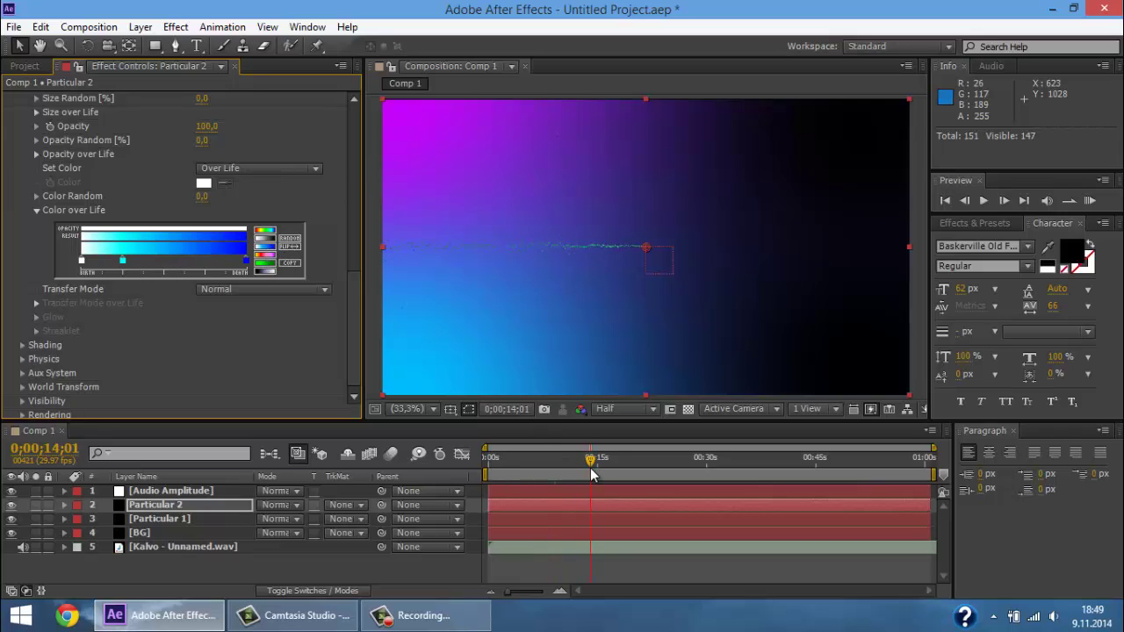
{"action": "left_click", "coordinate": [37, 504]}
{"action": "left_click", "coordinate": [36, 504]}
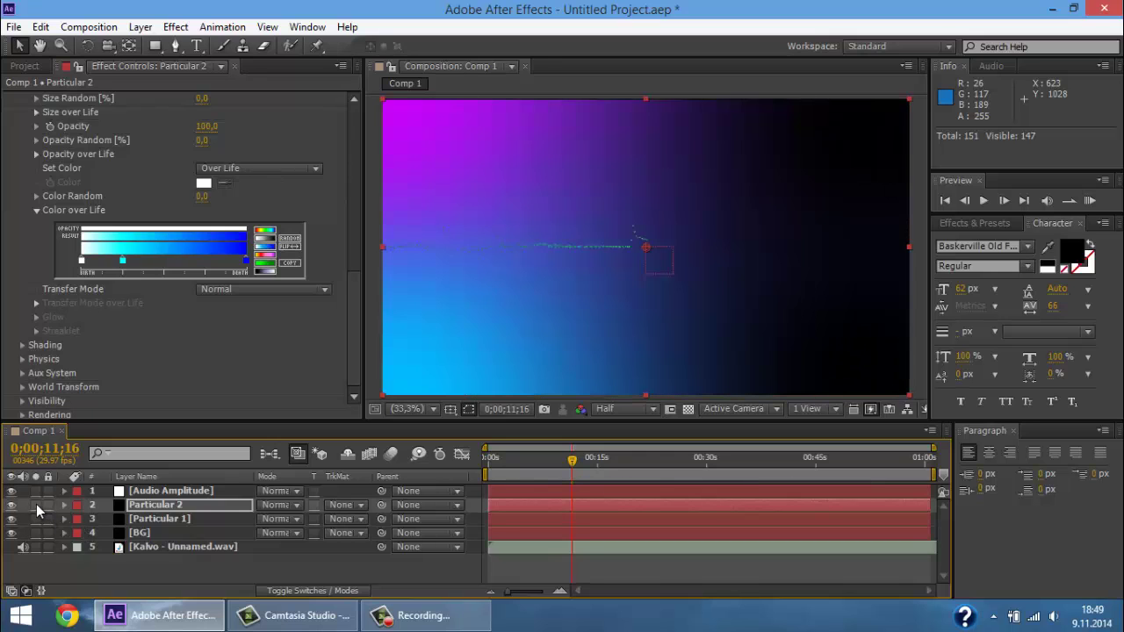
- Change the BG 4-Color Gradient's Color 1 to a deep purple (66007F)
{"action": "left_click", "coordinate": [149, 534]}
{"action": "left_click", "coordinate": [203, 141]}
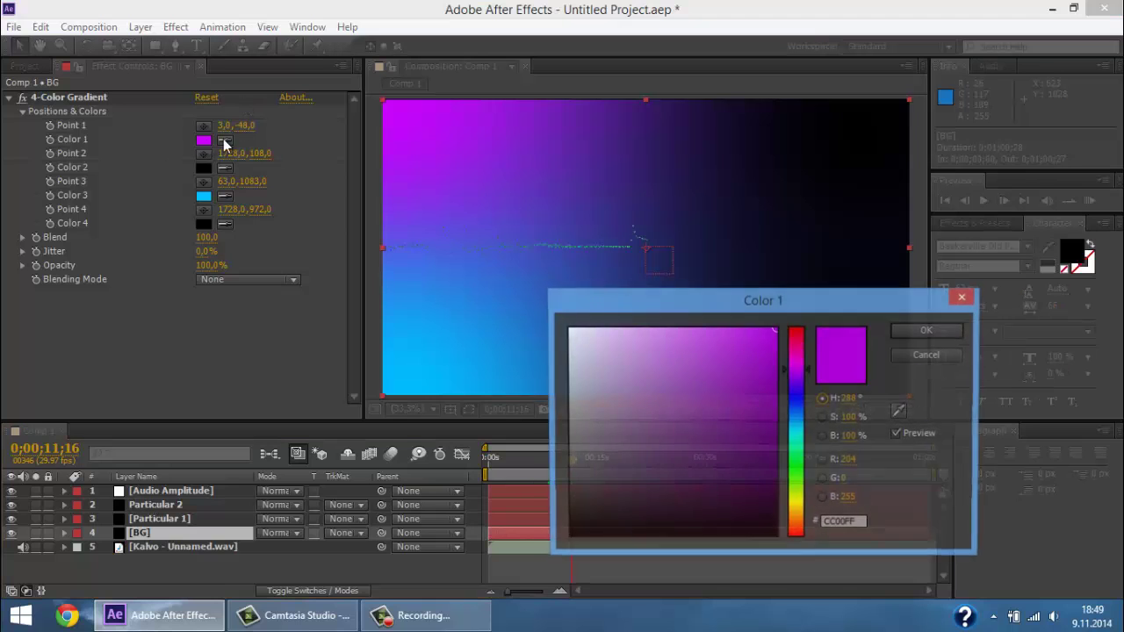
{"action": "left_click", "coordinate": [774, 410]}
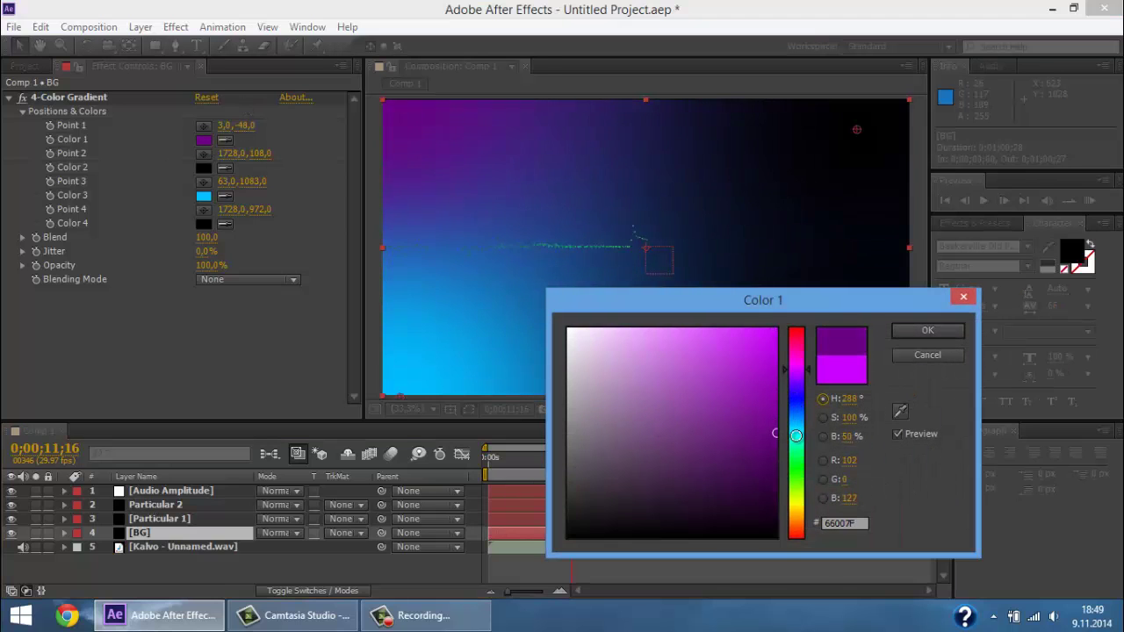
{"action": "left_click", "coordinate": [929, 330]}
- Change the gradient's Color 3 to dark blue (00475E), then reselect Particular 2
{"action": "left_click", "coordinate": [204, 196]}
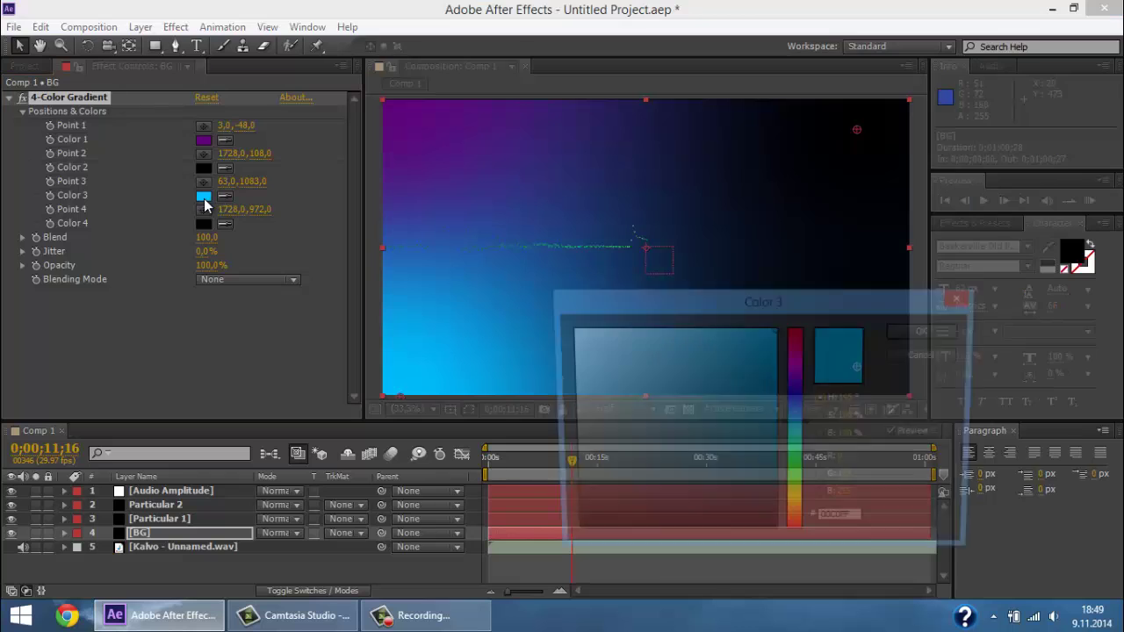
{"action": "left_click_drag", "start_coordinate": [777, 400], "coordinate": [787, 460]}
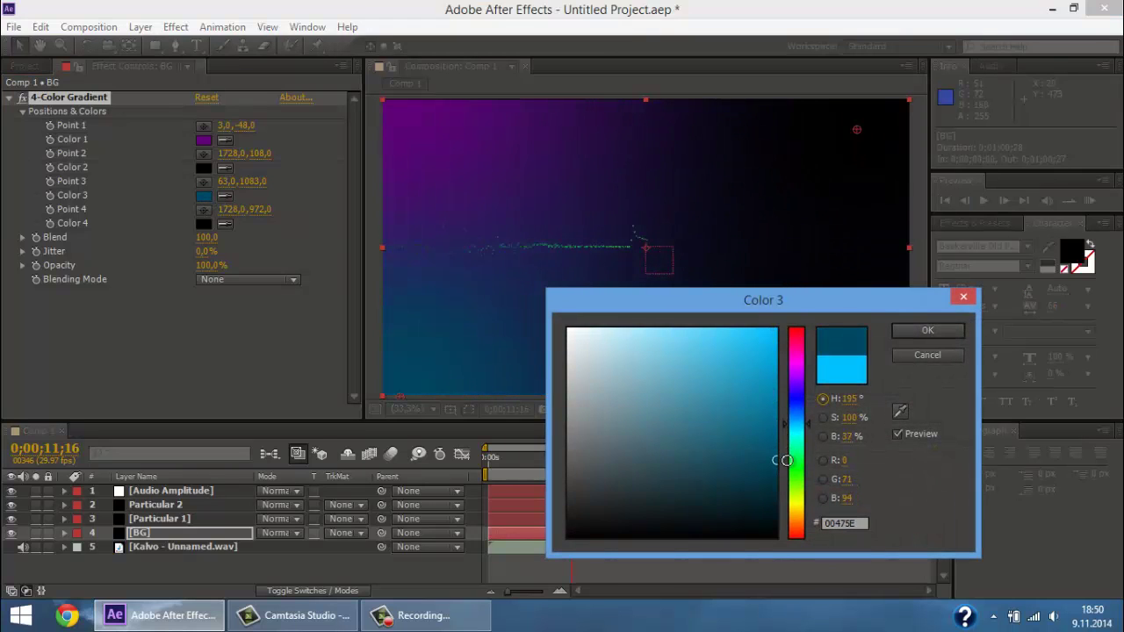
{"action": "left_click", "coordinate": [929, 331]}
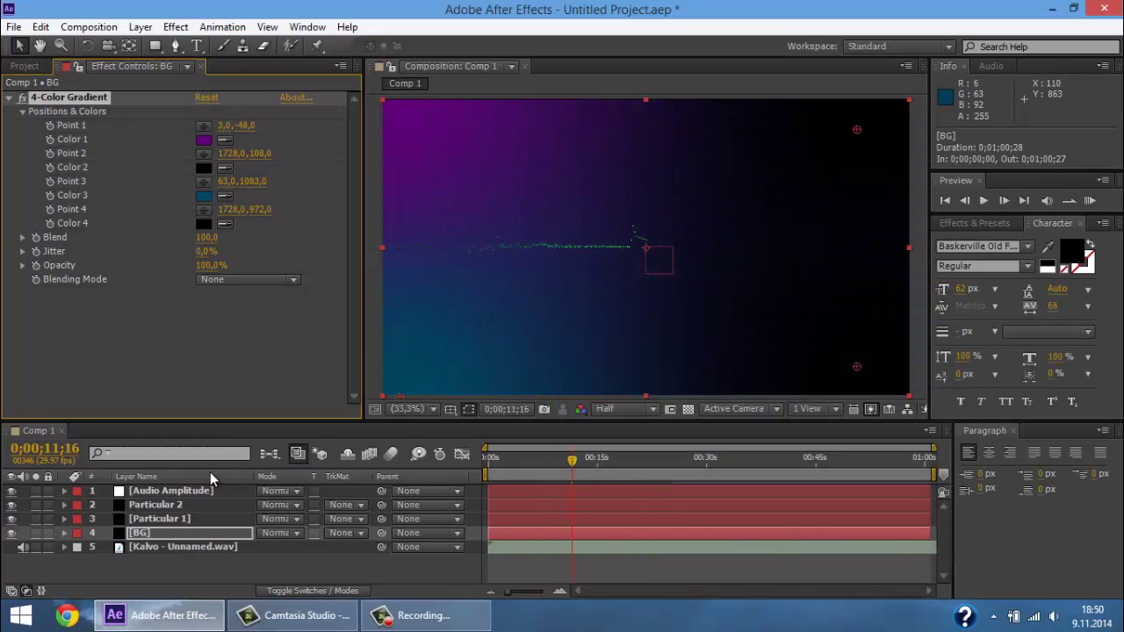
{"action": "left_click", "coordinate": [161, 518]}
{"action": "left_click", "coordinate": [169, 505]}
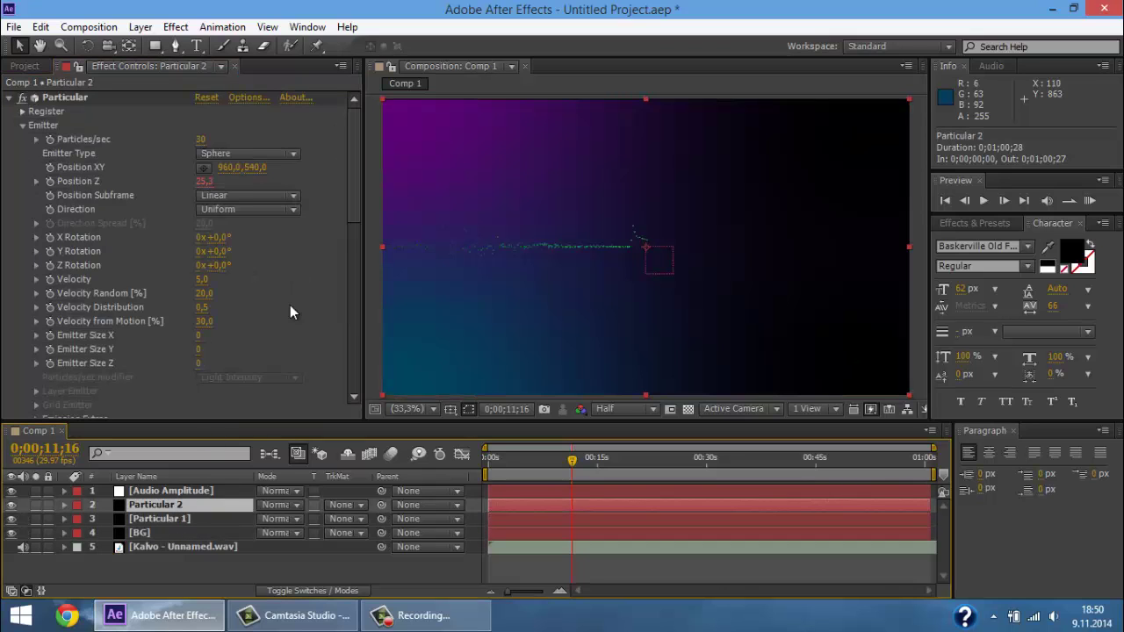
- Expand Physics and scrub turbulence Affect Size while viewing Particular 2 soloed and centred
{"action": "scroll", "coordinate": [287, 282], "scroll_direction": "down", "scroll_amount": 2}
{"action": "scroll", "coordinate": [287, 283], "scroll_direction": "down", "scroll_amount": 6}
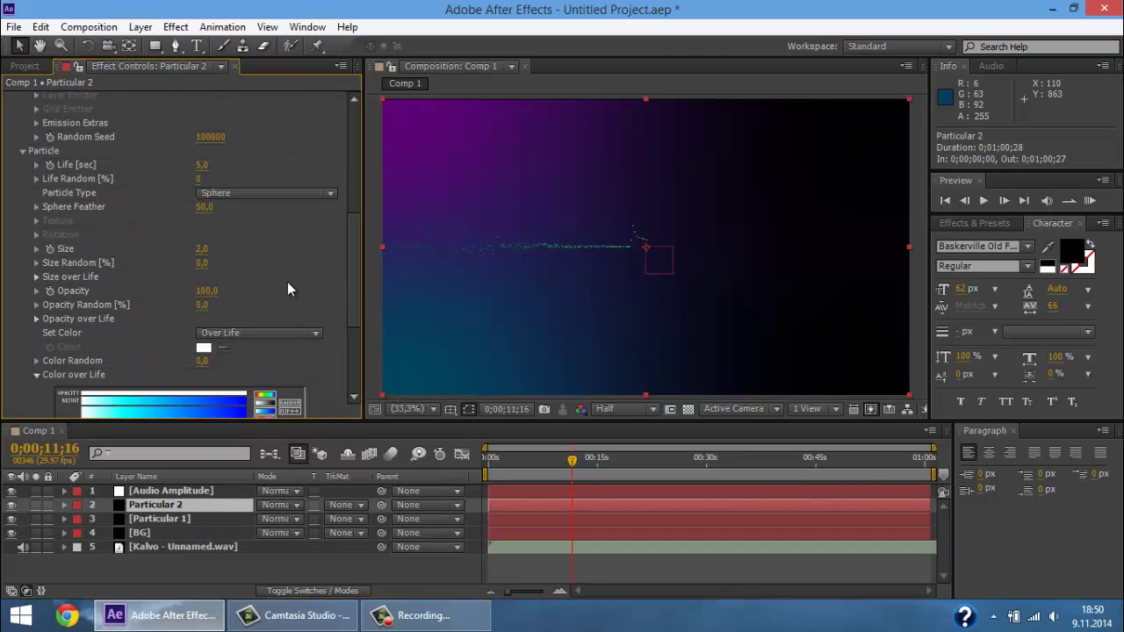
{"action": "scroll", "coordinate": [287, 289], "scroll_direction": "down", "scroll_amount": 4}
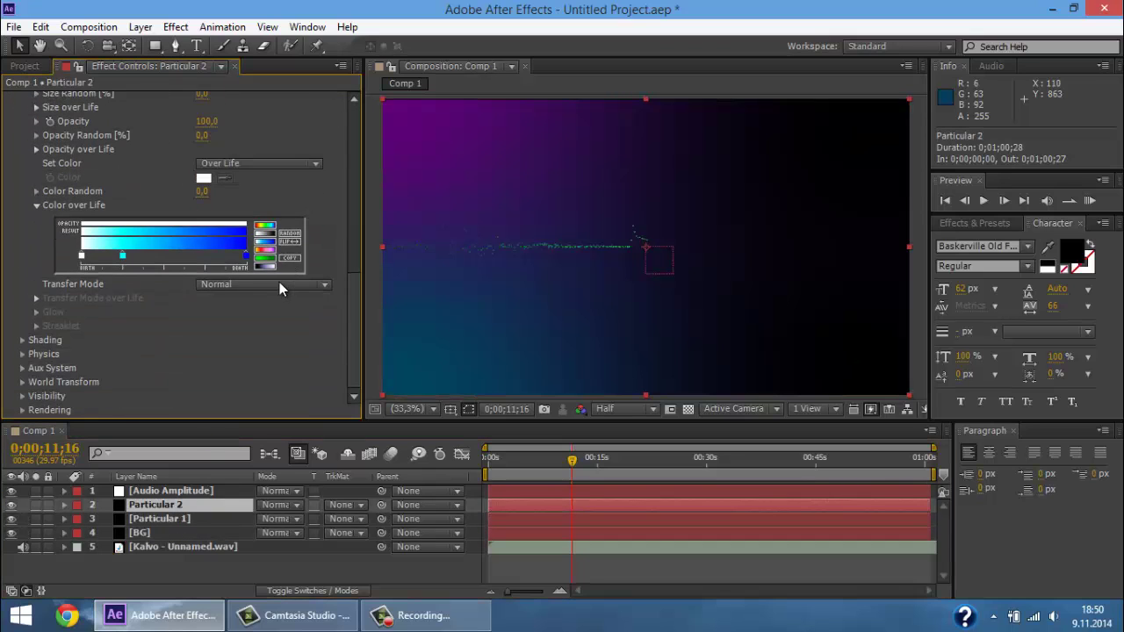
{"action": "left_click", "coordinate": [22, 354]}
{"action": "scroll", "coordinate": [95, 330], "scroll_direction": "down", "scroll_amount": 8}
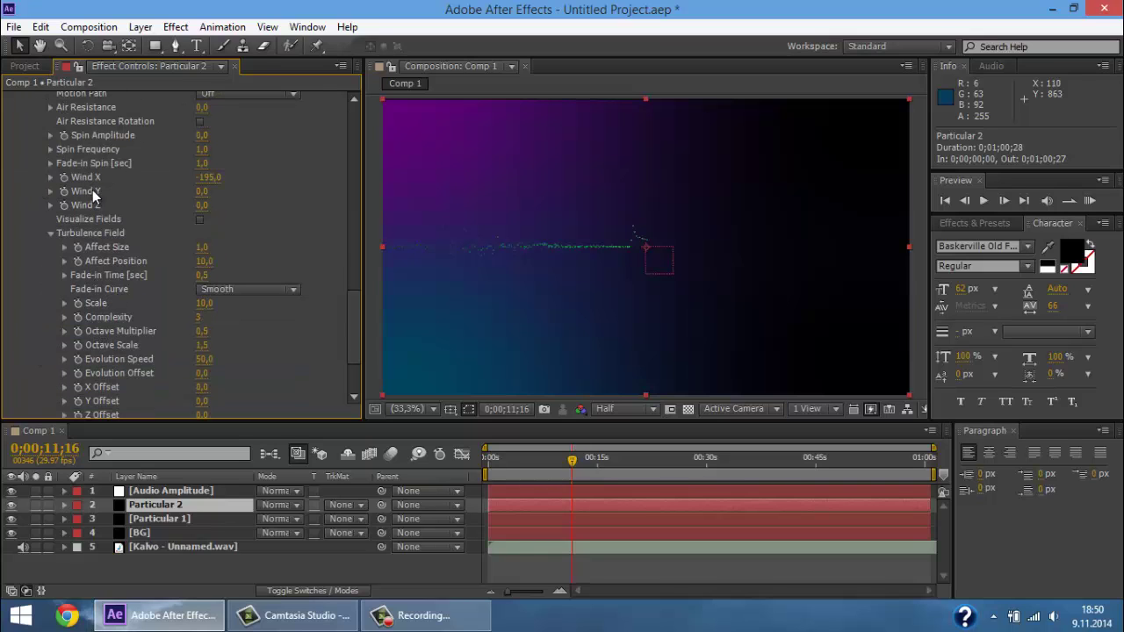
{"action": "scroll", "coordinate": [93, 190], "scroll_direction": "up", "scroll_amount": 3}
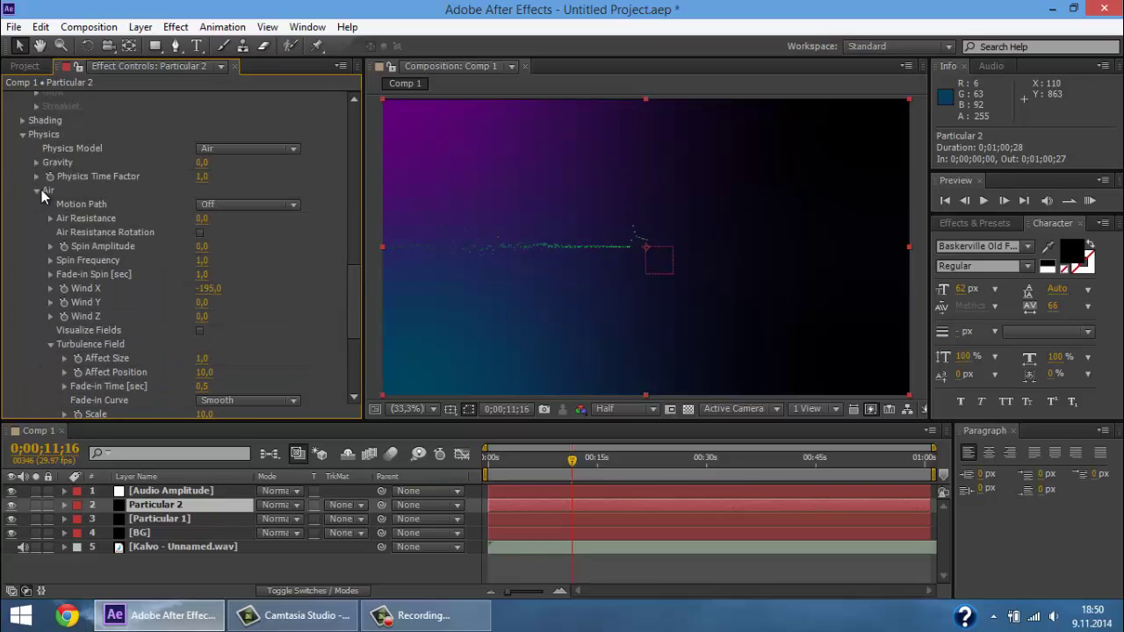
{"action": "scroll", "coordinate": [90, 325], "scroll_direction": "down", "scroll_amount": 1}
{"action": "scroll", "coordinate": [52, 307], "scroll_direction": "down", "scroll_amount": 1}
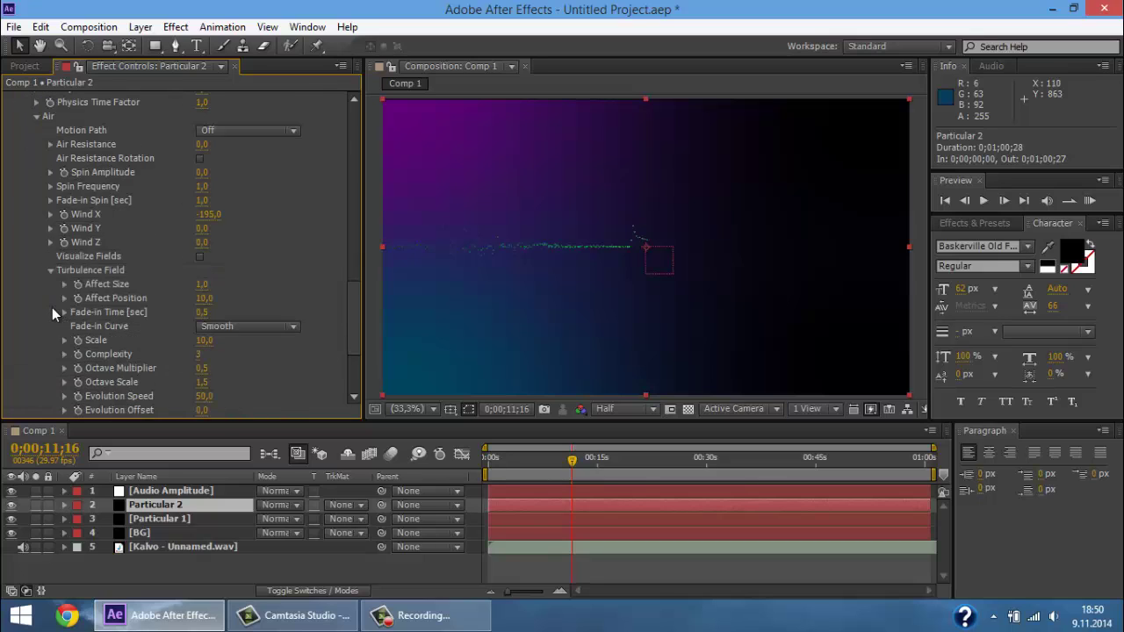
{"action": "scroll", "coordinate": [52, 307], "scroll_direction": "down", "scroll_amount": 1}
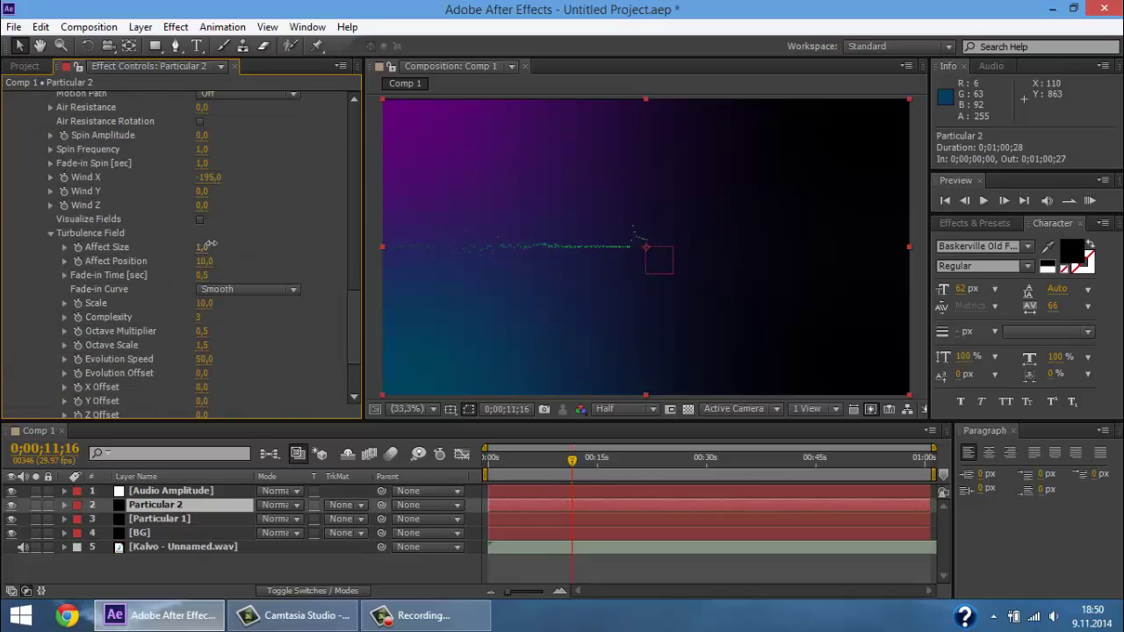
{"action": "left_click_drag", "start_coordinate": [212, 243], "coordinate": [219, 245]}
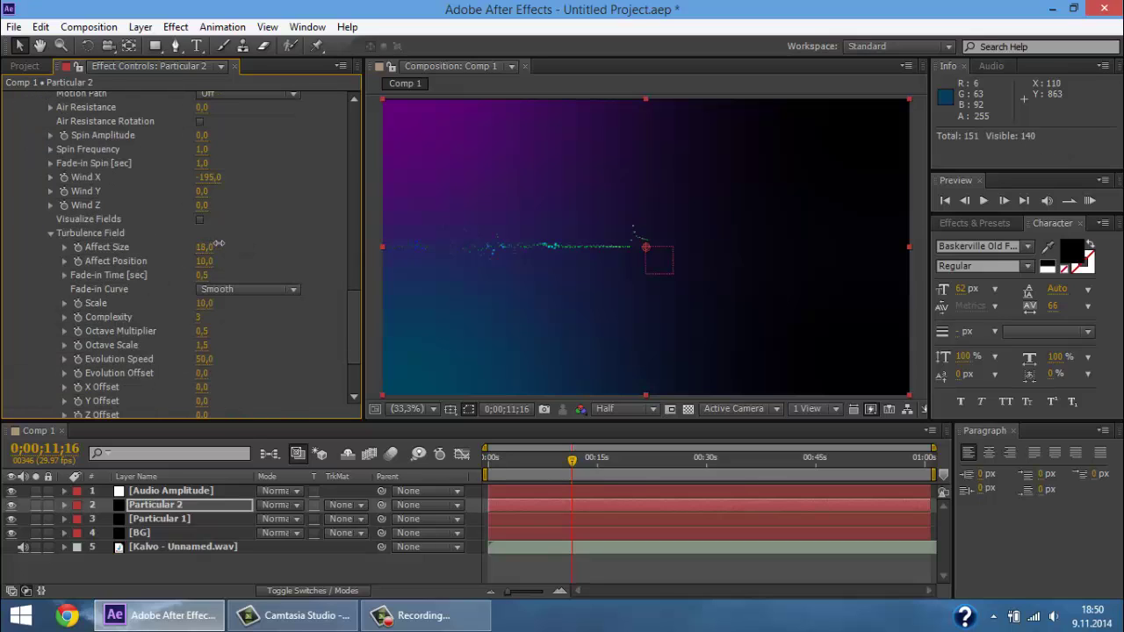
{"action": "left_click", "coordinate": [36, 507]}
{"action": "scroll", "coordinate": [450, 237], "scroll_direction": "up", "scroll_amount": 1}
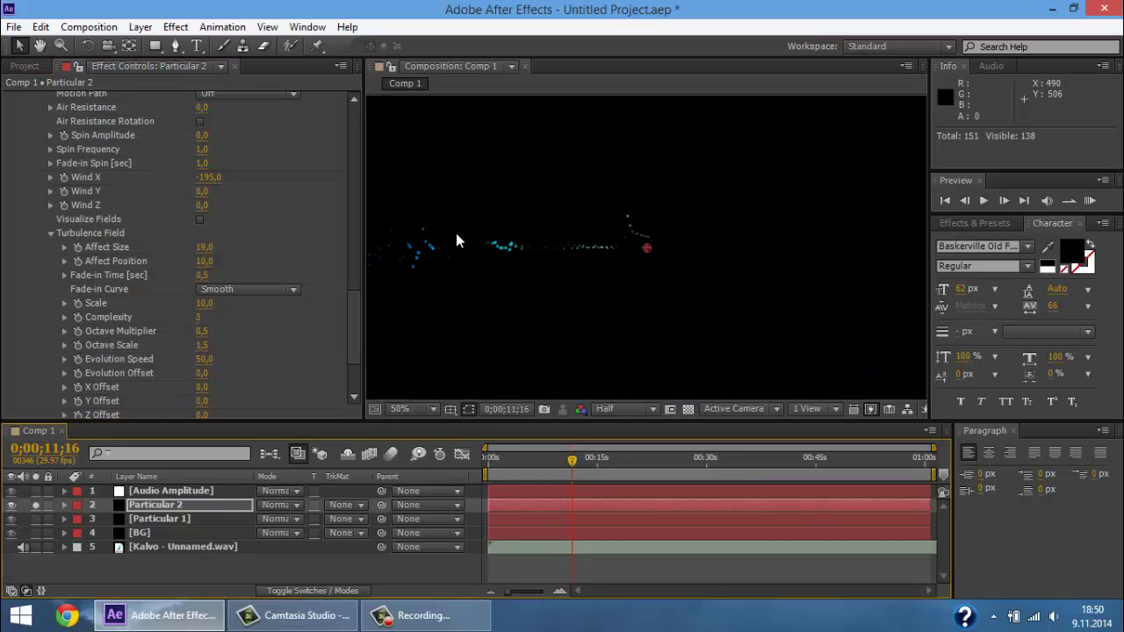
{"action": "key", "text": "h"}
{"action": "left_click_drag", "start_coordinate": [530, 238], "coordinate": [629, 260]}
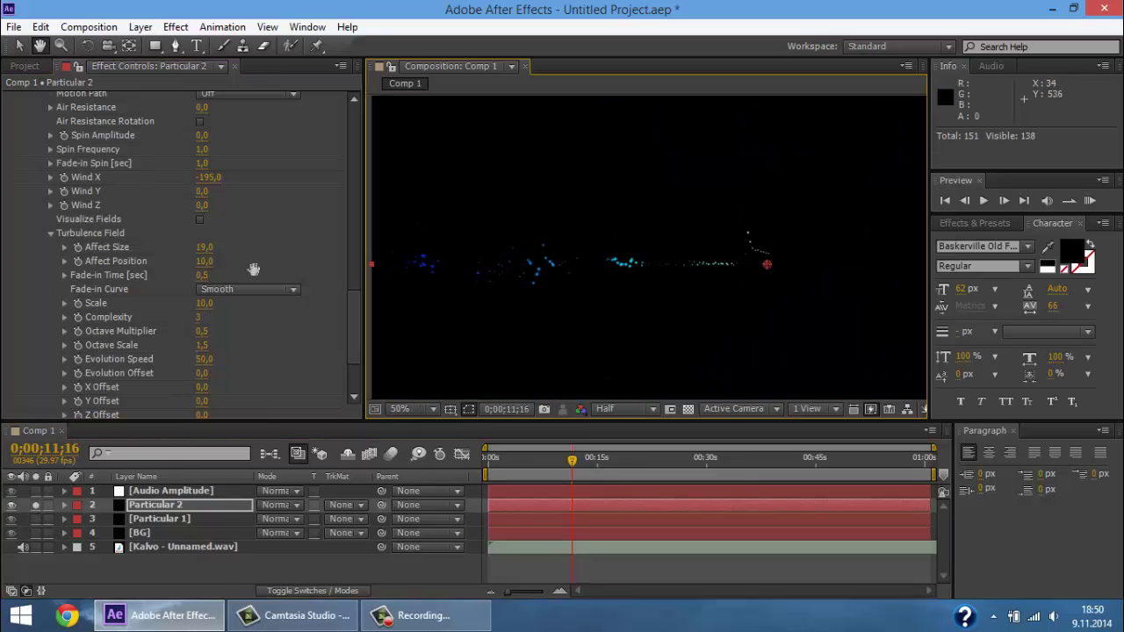
- Enter turbulence Affect Size 10 and Affect Position 100
{"action": "mouse_move", "coordinate": [203, 248]}
{"action": "left_mouse_down"}
{"action": "mouse_move", "coordinate": [246, 247]}
{"action": "mouse_move", "coordinate": [204, 245]}
{"action": "left_mouse_up"}
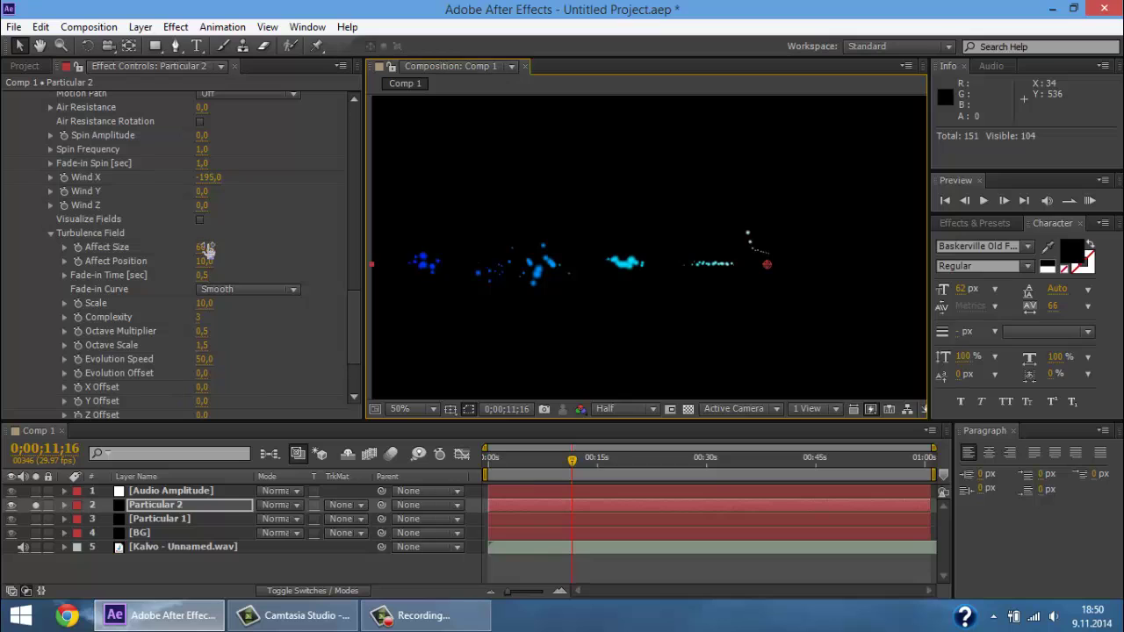
{"action": "left_click", "coordinate": [424, 615]}
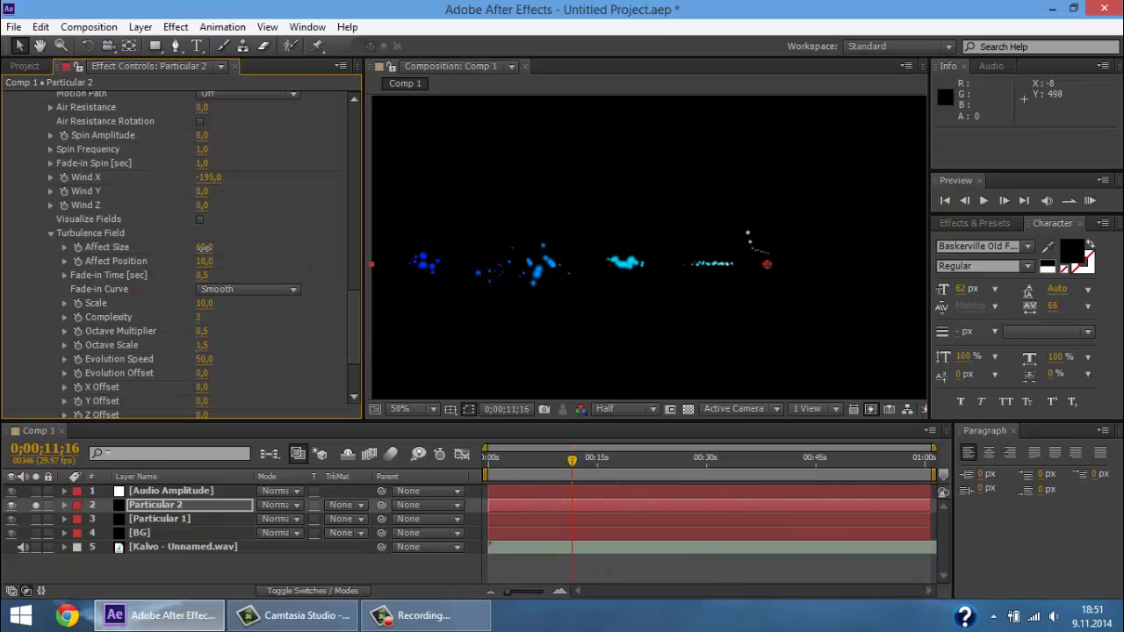
{"action": "type", "text": "10"}
{"action": "key", "text": "Return"}
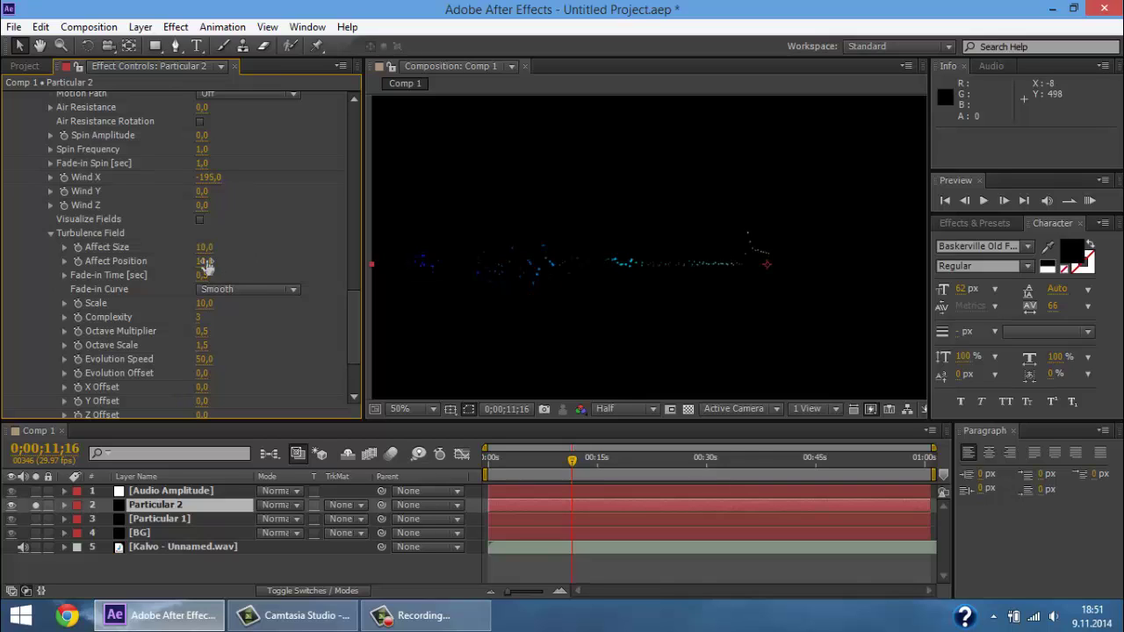
{"action": "mouse_move", "coordinate": [205, 261]}
{"action": "left_mouse_down"}
{"action": "mouse_move", "coordinate": [466, 232]}
{"action": "mouse_move", "coordinate": [431, 223]}
{"action": "left_mouse_up"}
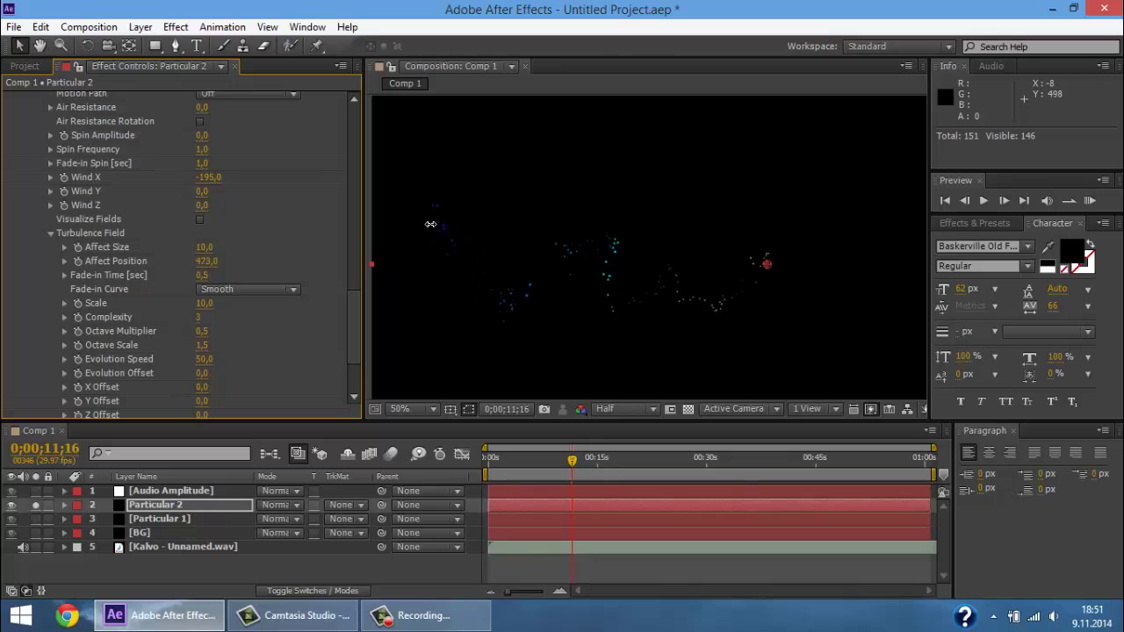
{"action": "left_click", "coordinate": [207, 261]}
{"action": "type", "text": "100"}
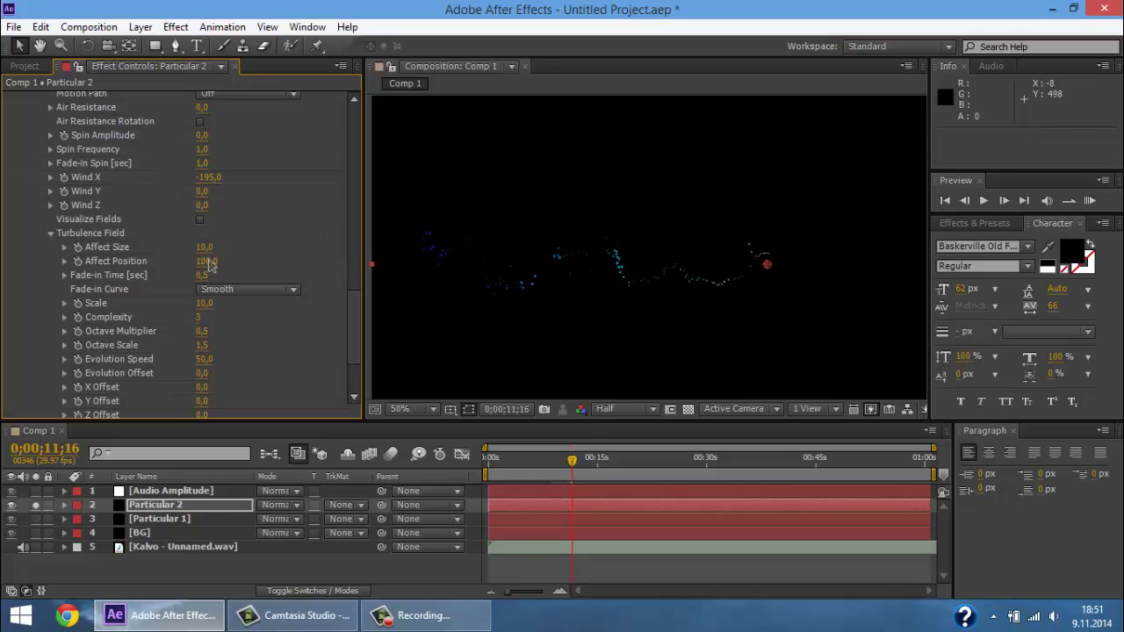
{"action": "key", "text": "Return"}
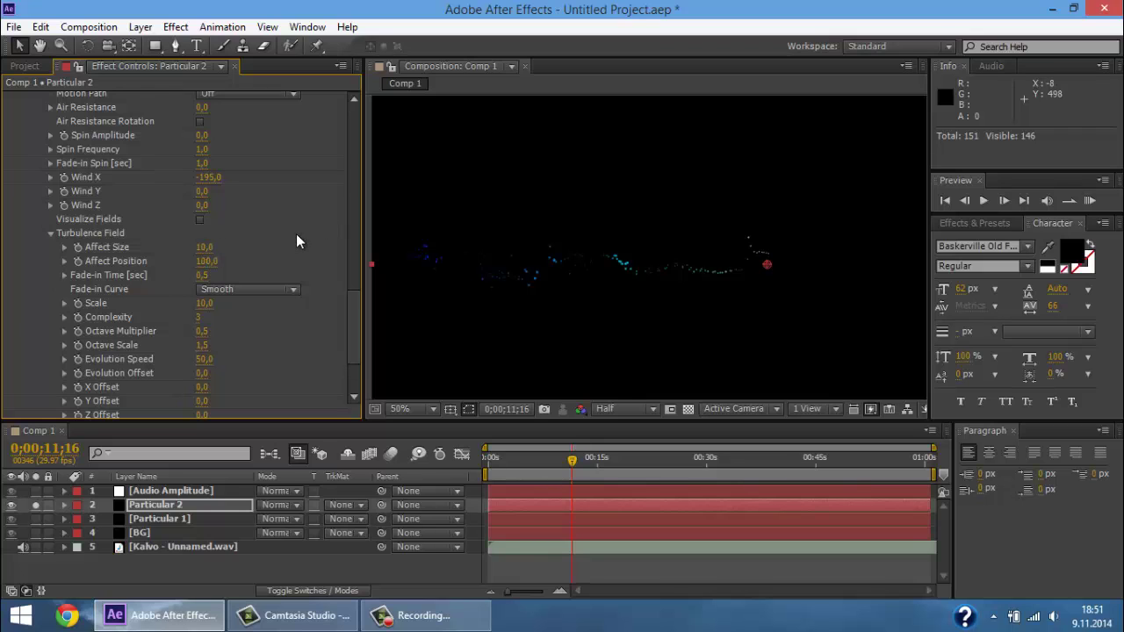
- Collapse the Physics and Particle settings groups
{"action": "scroll", "coordinate": [297, 234], "scroll_direction": "down", "scroll_amount": 3}
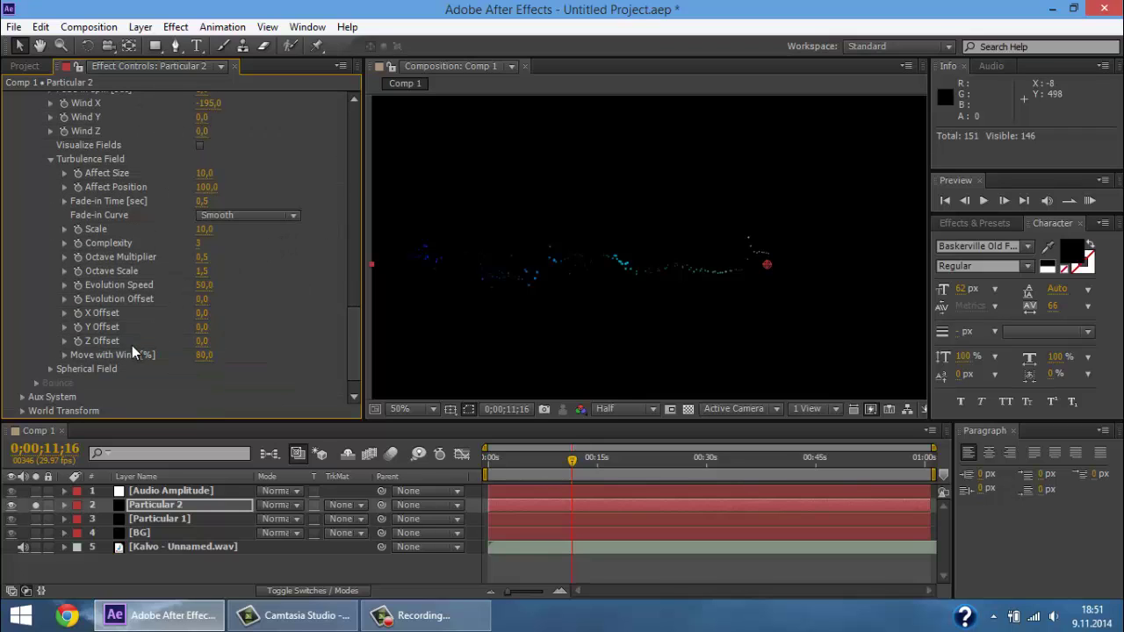
{"action": "scroll", "coordinate": [133, 344], "scroll_direction": "up", "scroll_amount": 7}
{"action": "scroll", "coordinate": [125, 347], "scroll_direction": "up", "scroll_amount": 3}
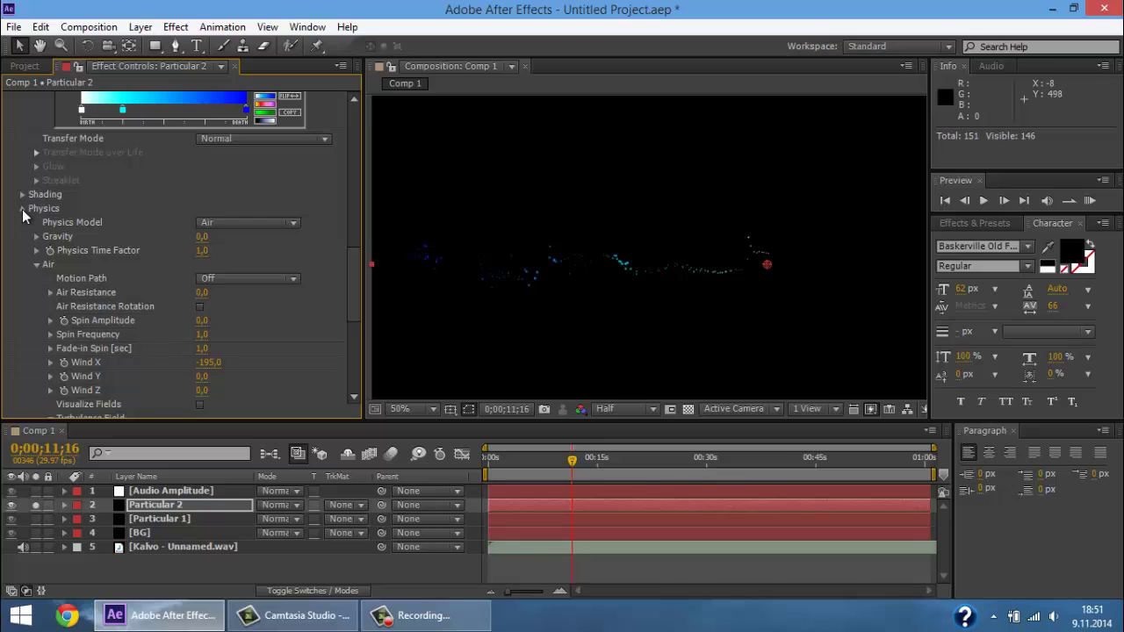
{"action": "left_click", "coordinate": [22, 208]}
{"action": "scroll", "coordinate": [26, 188], "scroll_direction": "up", "scroll_amount": 2}
{"action": "scroll", "coordinate": [26, 175], "scroll_direction": "up", "scroll_amount": 1}
{"action": "left_click", "coordinate": [23, 167]}
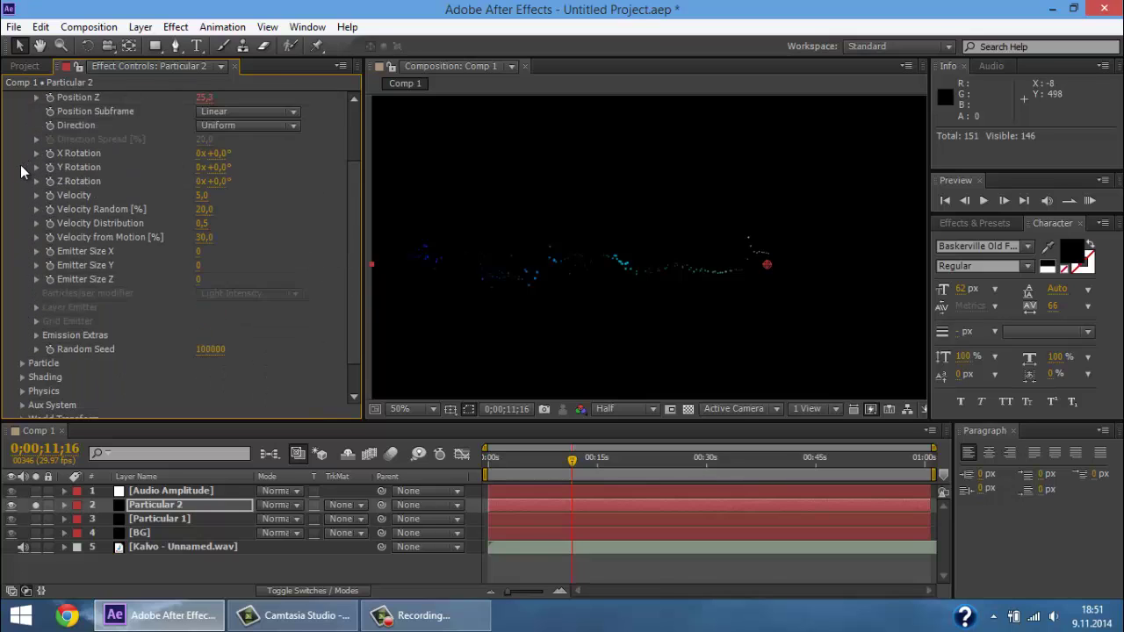
{"action": "scroll", "coordinate": [21, 171], "scroll_direction": "up", "scroll_amount": 3}
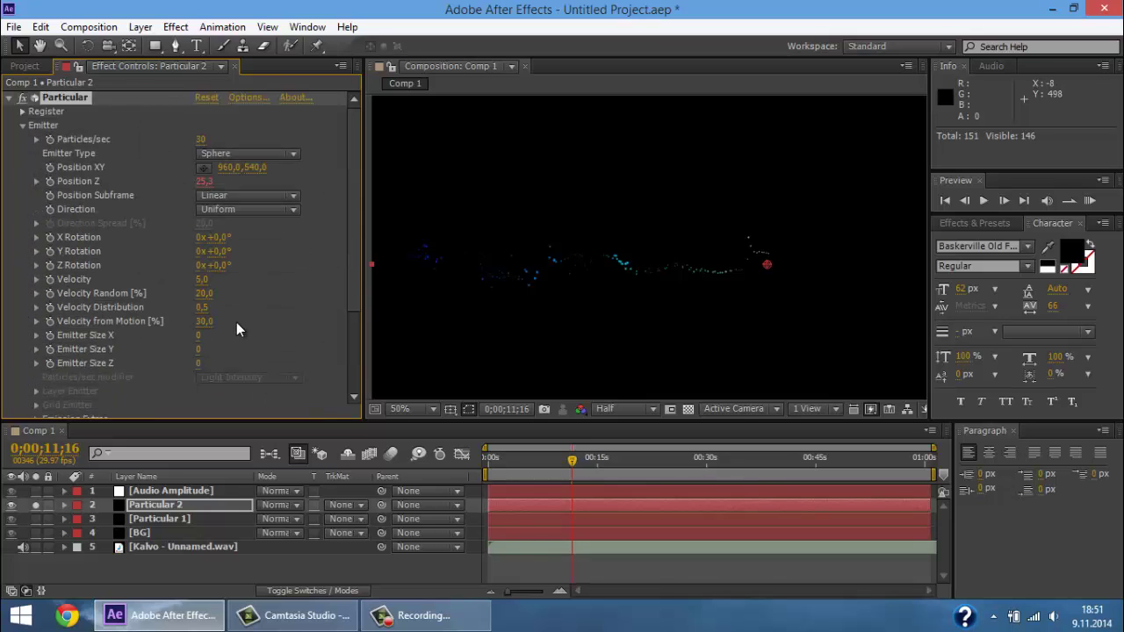
- Set Particular 2's Velocity from Motion and Velocity to 0, and Particles/sec to 50
{"action": "left_click", "coordinate": [208, 323]}
{"action": "type", "text": "0"}
{"action": "key", "text": "Return"}
{"action": "left_click_drag", "start_coordinate": [204, 293], "coordinate": [203, 293]}
{"action": "left_click", "coordinate": [203, 280]}
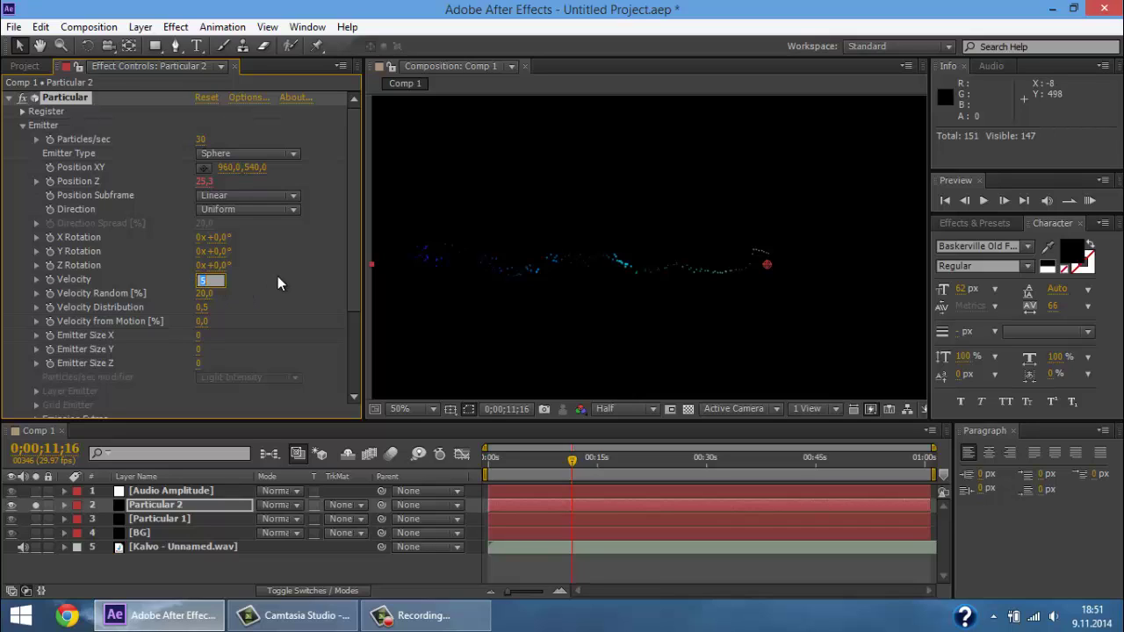
{"action": "type", "text": "0"}
{"action": "key", "text": "Return"}
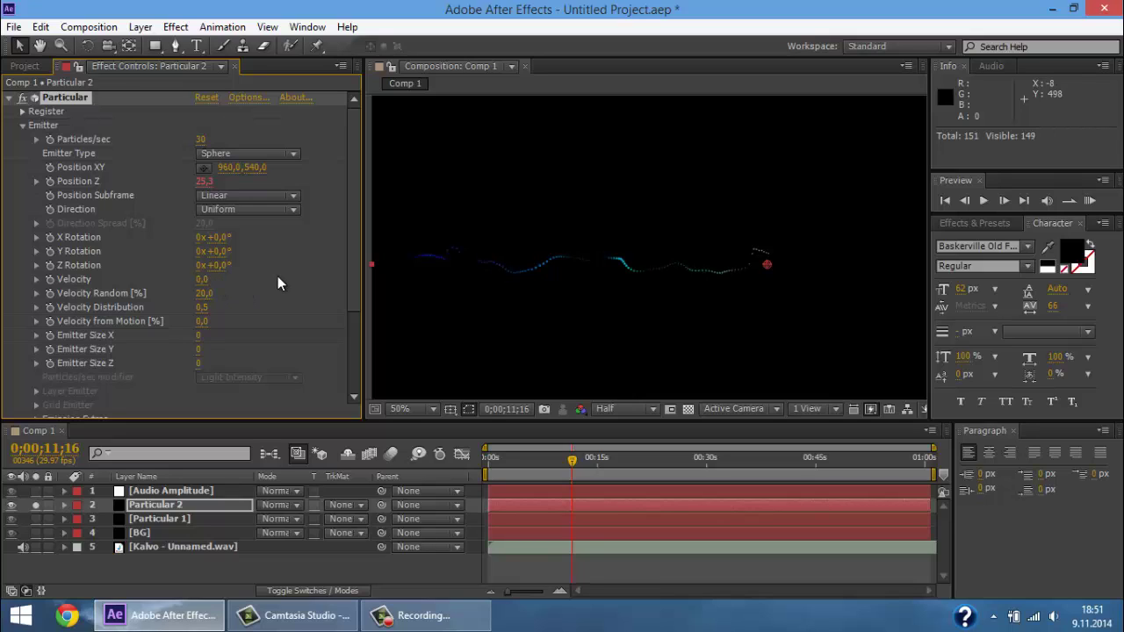
{"action": "left_click", "coordinate": [201, 140]}
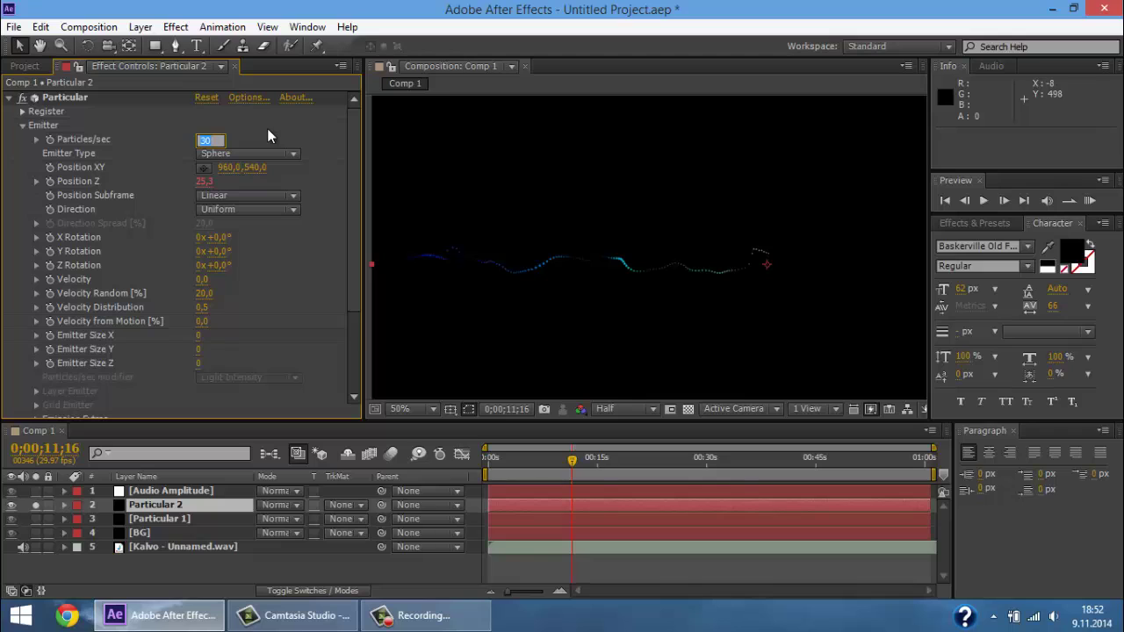
{"action": "type", "text": "50"}
{"action": "key", "text": "Return"}
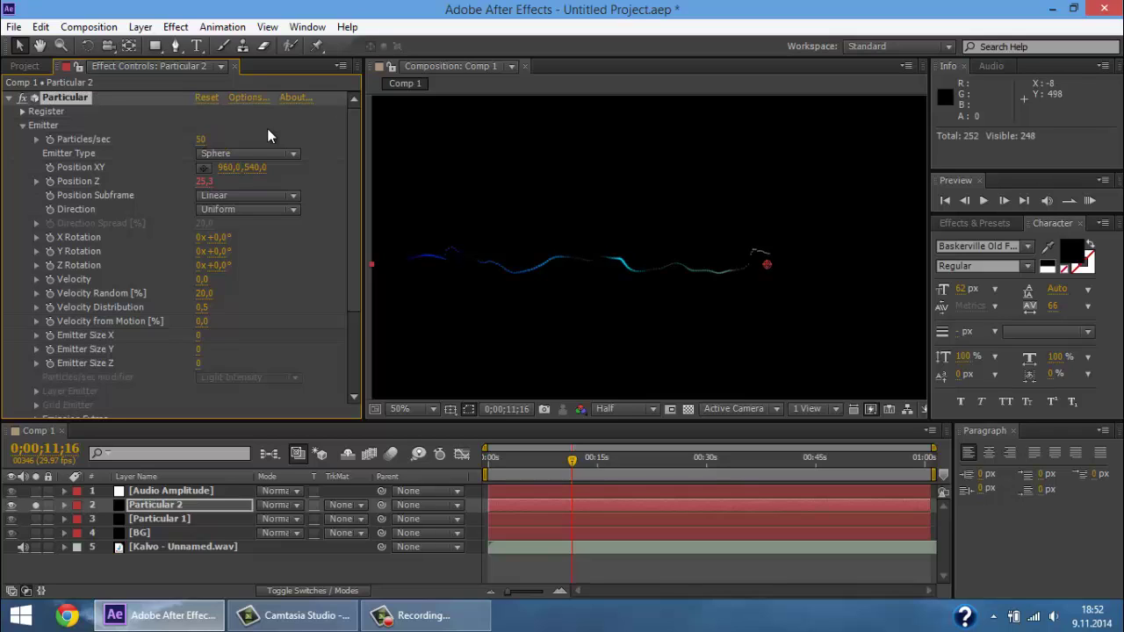
- Raise Particular 2's Physics turbulence Affect Size to 27 and turn off its Solo switch
{"action": "scroll", "coordinate": [264, 129], "scroll_direction": "down", "scroll_amount": 3}
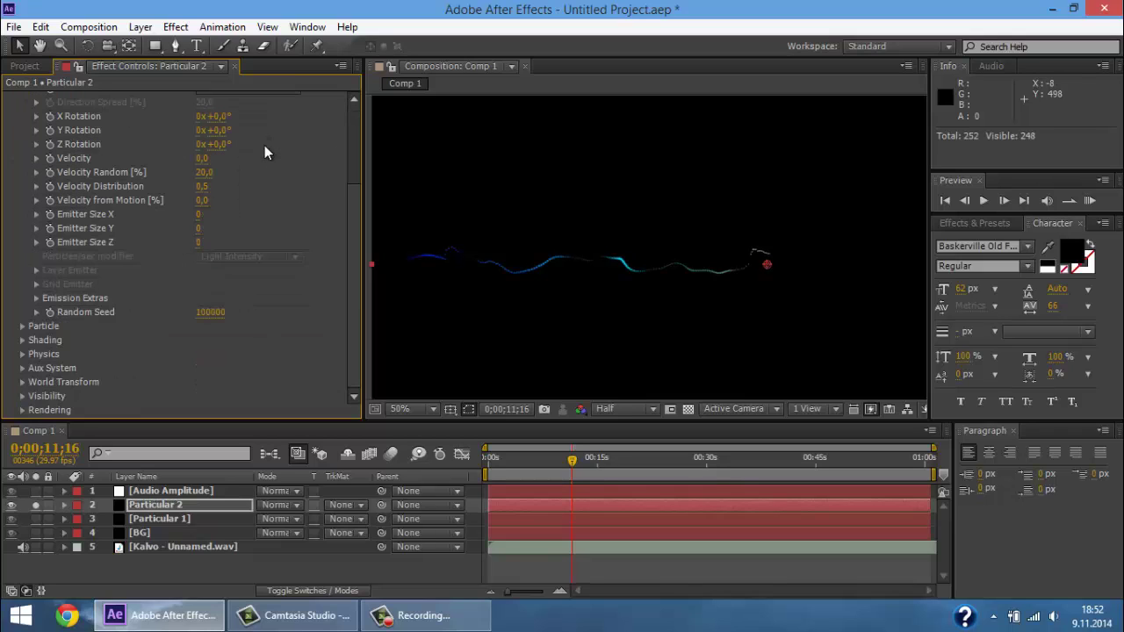
{"action": "left_click", "coordinate": [22, 354]}
{"action": "scroll", "coordinate": [114, 325], "scroll_direction": "down", "scroll_amount": 8}
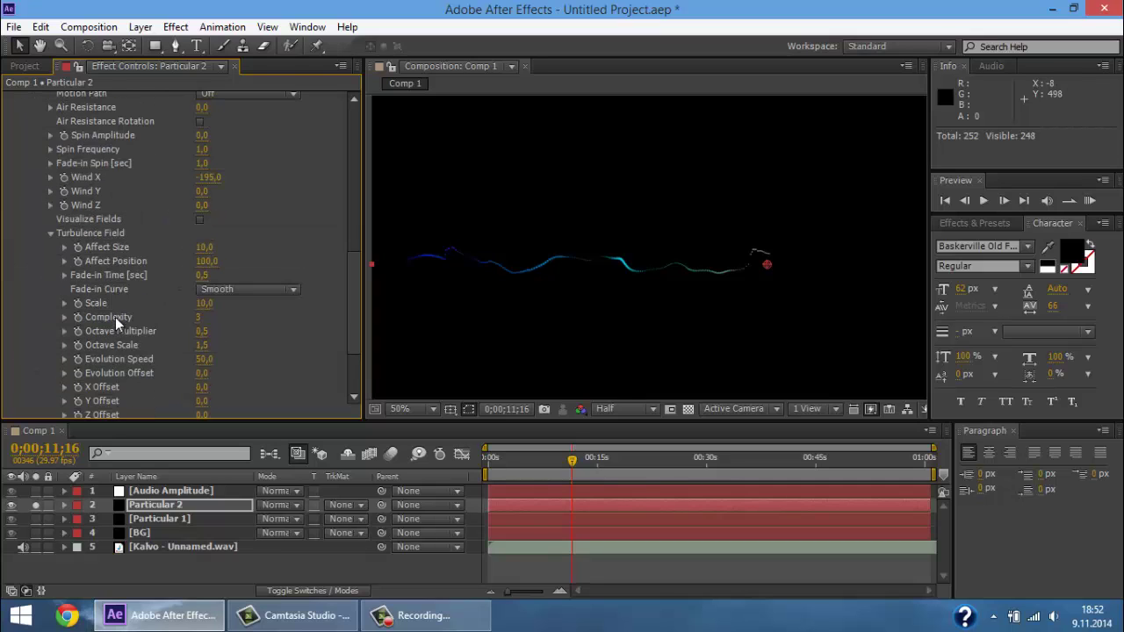
{"action": "scroll", "coordinate": [109, 305], "scroll_direction": "down", "scroll_amount": 2}
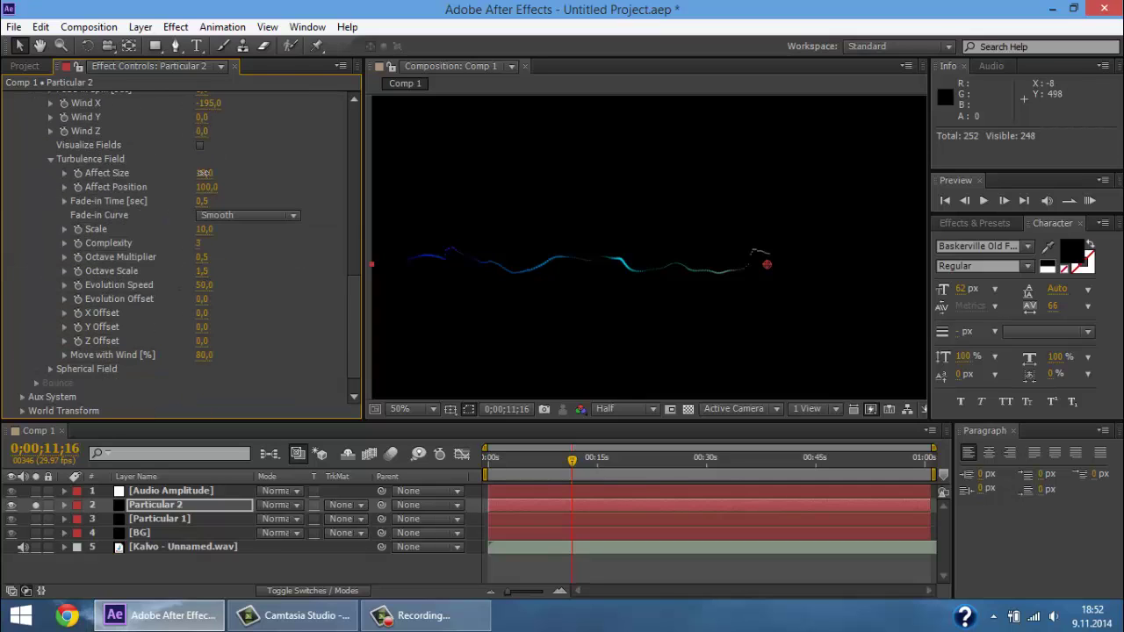
{"action": "left_click_drag", "start_coordinate": [202, 173], "coordinate": [220, 174]}
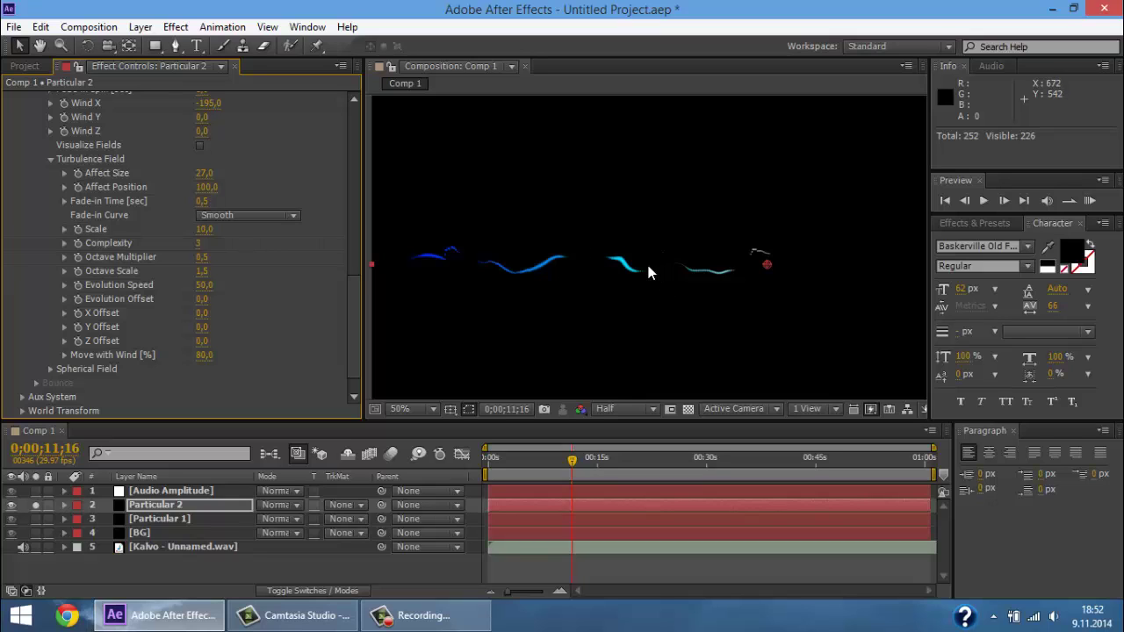
{"action": "scroll", "coordinate": [98, 400], "scroll_direction": "up", "scroll_amount": 5}
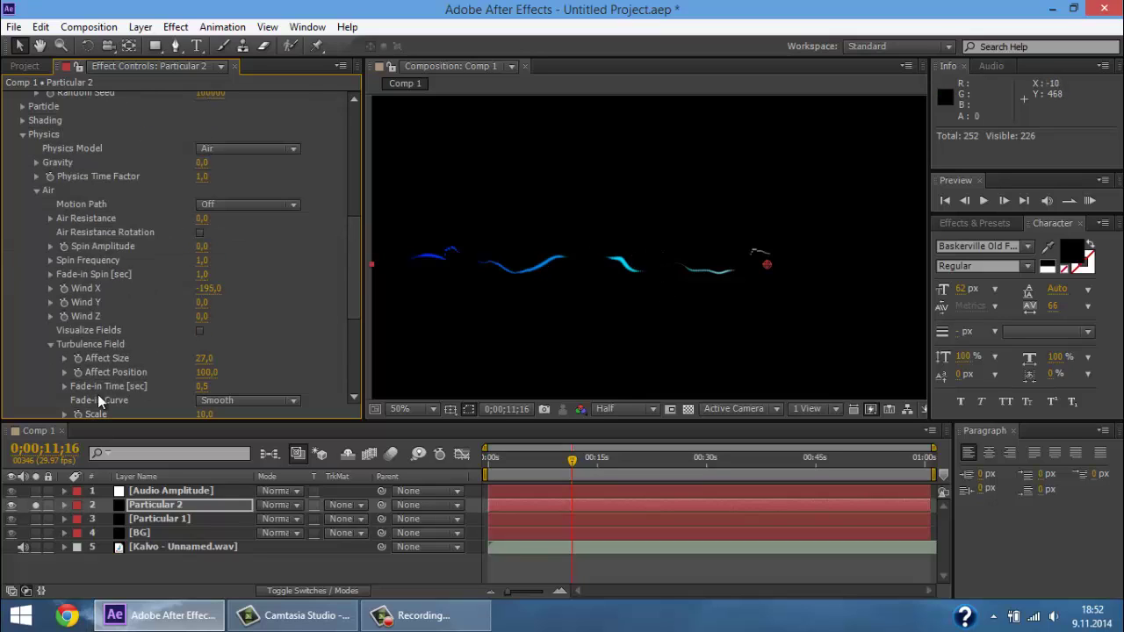
{"action": "left_click", "coordinate": [36, 506]}
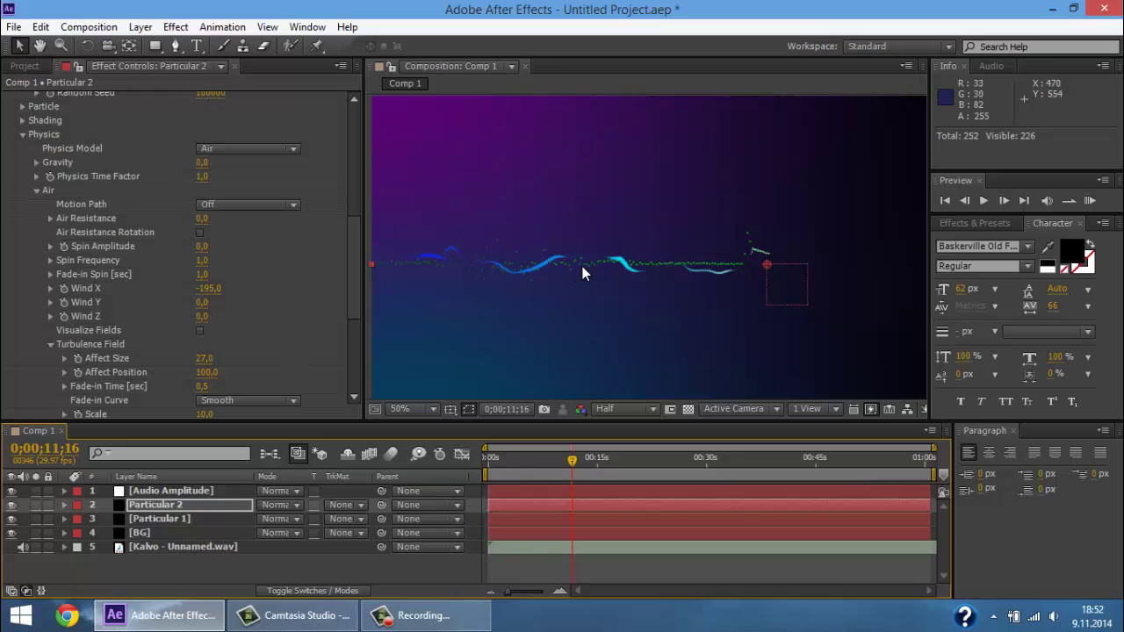
{"action": "left_click", "coordinate": [1090, 200]}
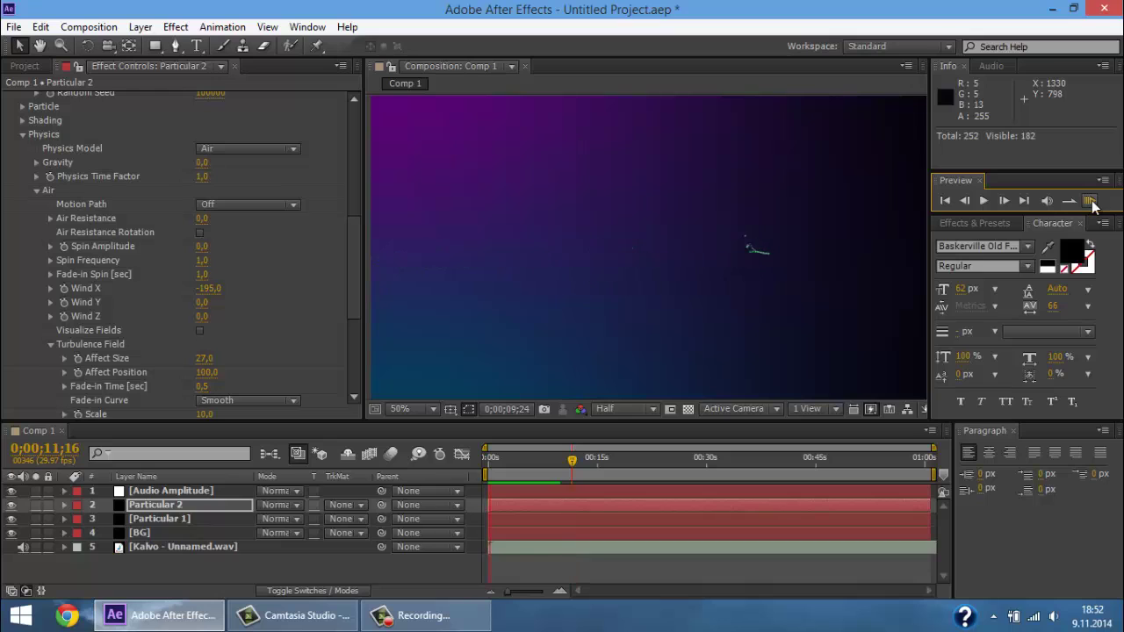
{"action": "left_click", "coordinate": [1092, 204]}
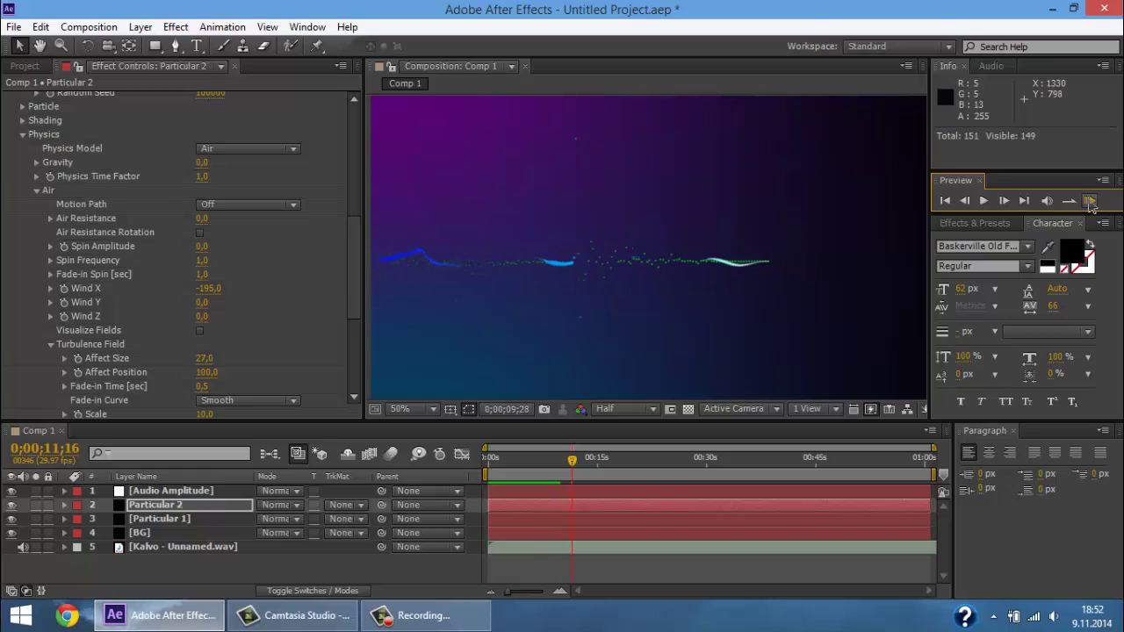
{"action": "left_click", "coordinate": [1087, 199]}
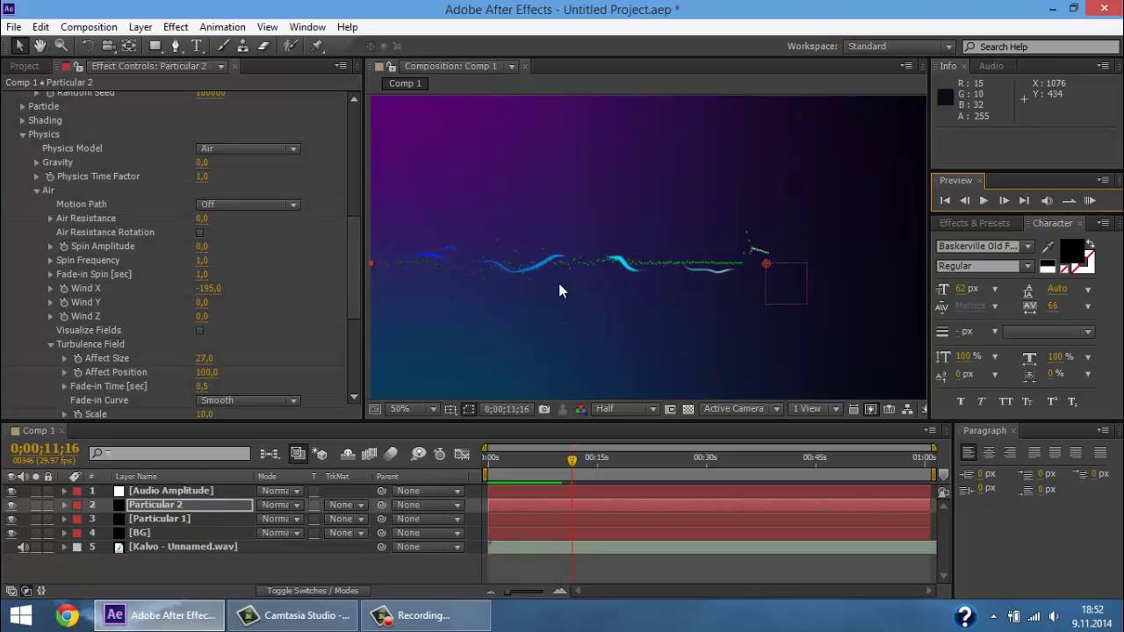
- Set the first Color over Life stop of Particular 1 to blue
{"action": "left_click", "coordinate": [185, 522]}
{"action": "scroll", "coordinate": [291, 301], "scroll_direction": "down", "scroll_amount": 3}
{"action": "scroll", "coordinate": [289, 295], "scroll_direction": "up", "scroll_amount": 1}
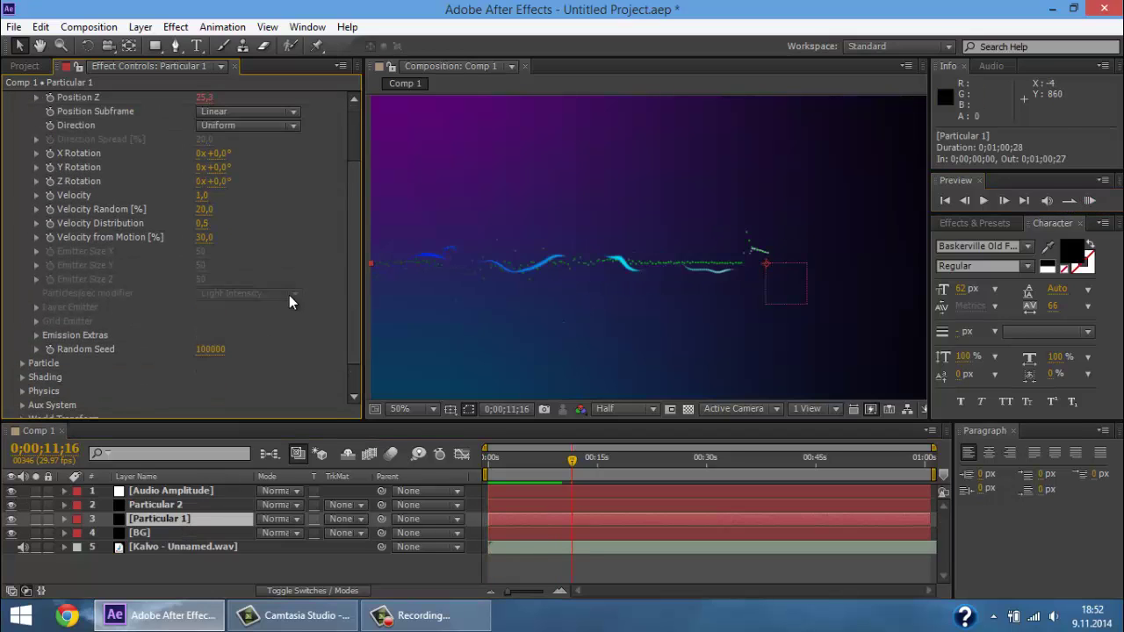
{"action": "scroll", "coordinate": [289, 295], "scroll_direction": "down", "scroll_amount": 1}
{"action": "left_click", "coordinate": [22, 327]}
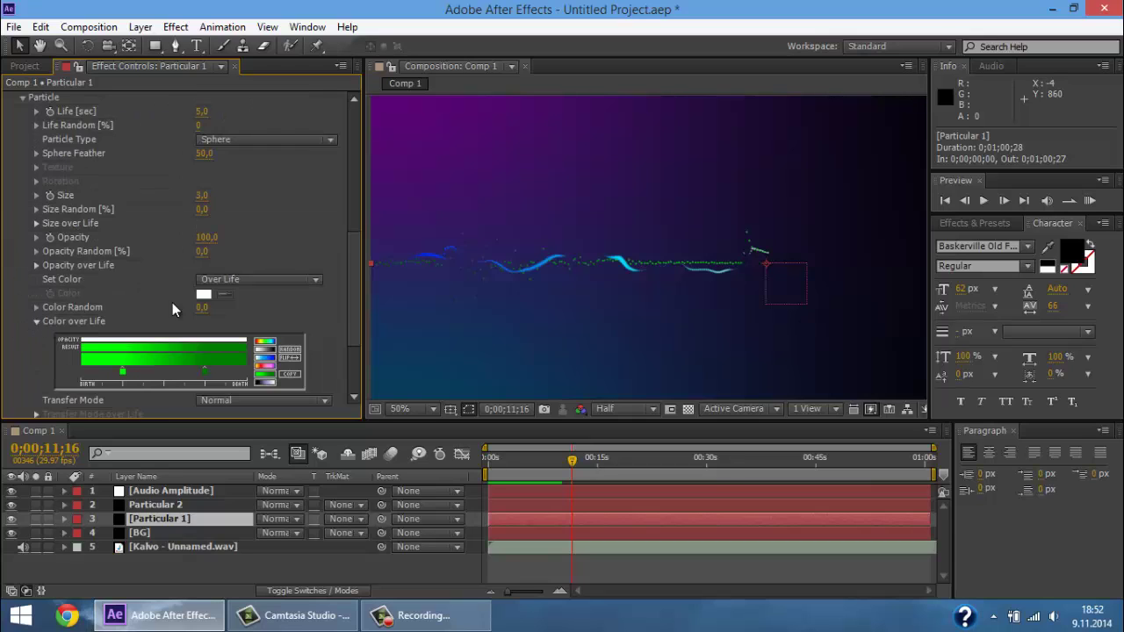
{"action": "scroll", "coordinate": [210, 309], "scroll_direction": "down", "scroll_amount": 1}
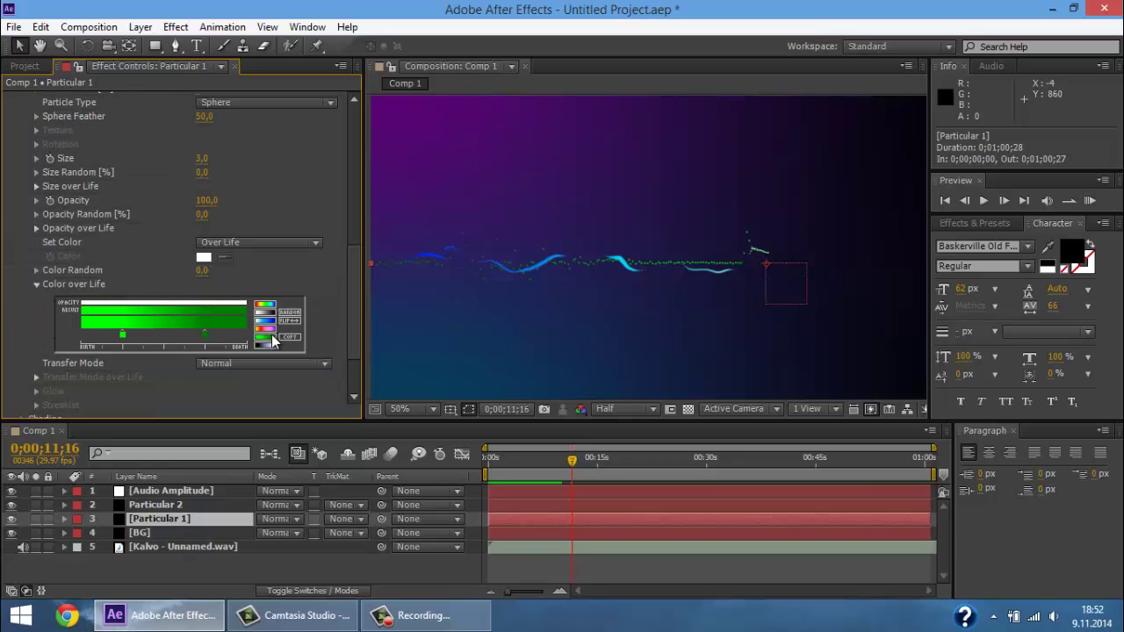
{"action": "left_click", "coordinate": [121, 335]}
{"action": "double_click", "coordinate": [121, 337]}
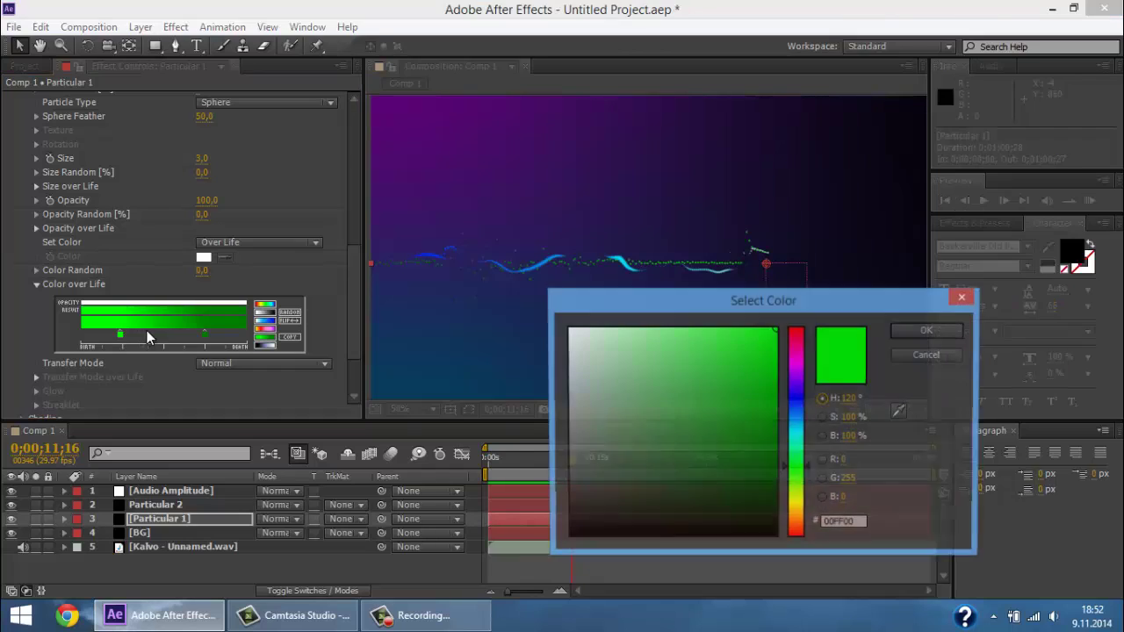
{"action": "left_click", "coordinate": [797, 406]}
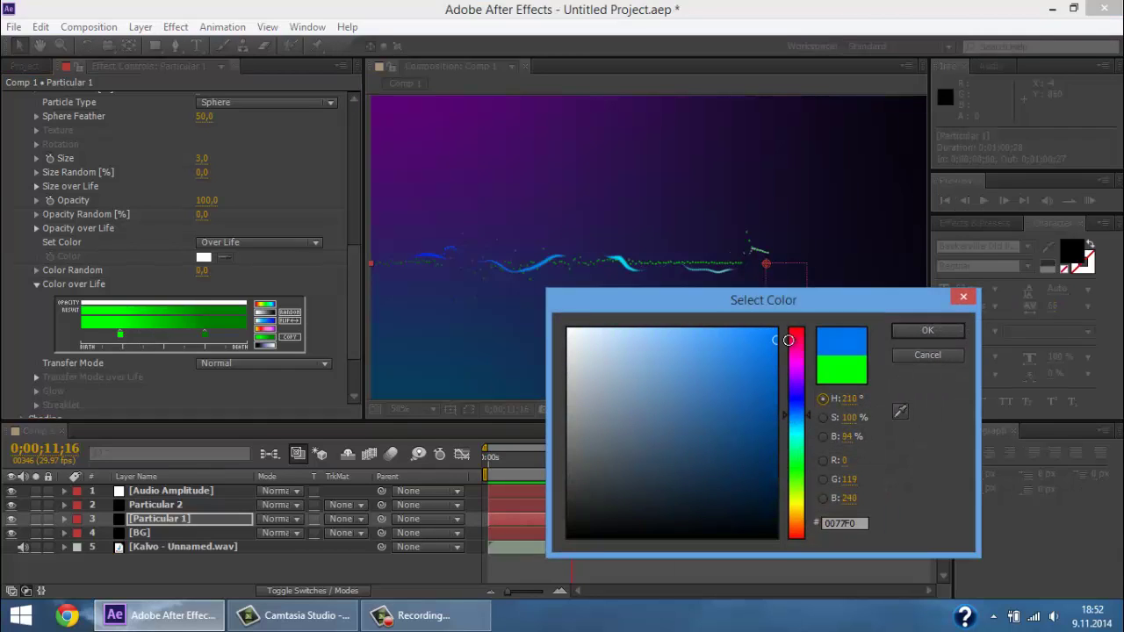
{"action": "left_click", "coordinate": [924, 332]}
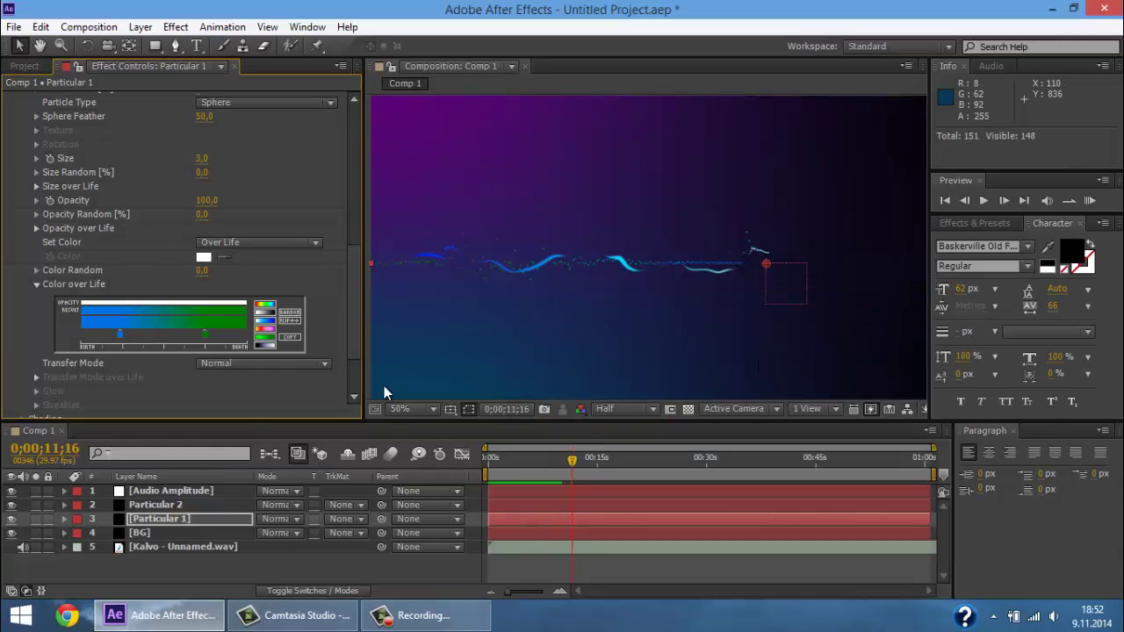
- Change the gradient's green end stop to teal and reselect the Particular 1 layer
{"action": "double_click", "coordinate": [205, 334]}
{"action": "left_click", "coordinate": [797, 444]}
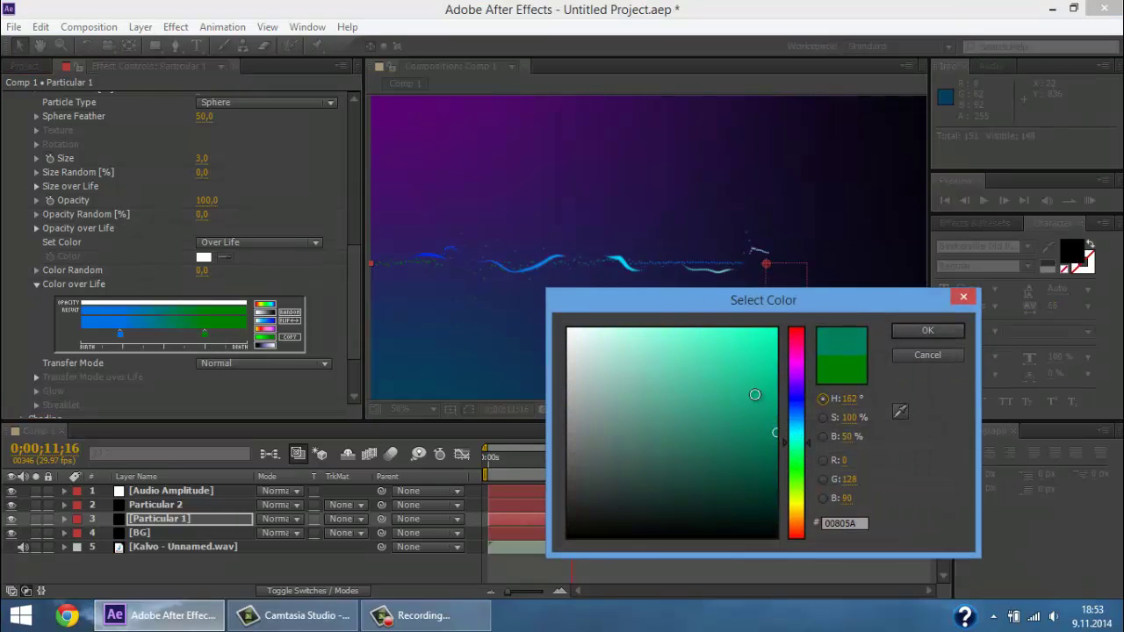
{"action": "left_click", "coordinate": [918, 331]}
{"action": "scroll", "coordinate": [759, 260], "scroll_direction": "down", "scroll_amount": 4}
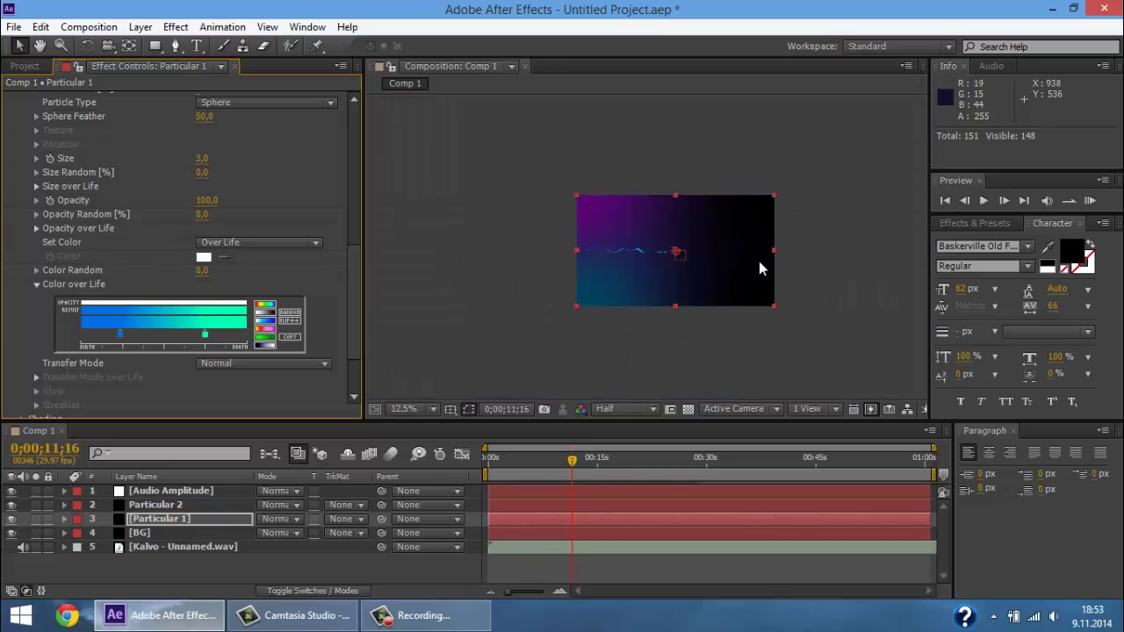
{"action": "scroll", "coordinate": [759, 260], "scroll_direction": "up", "scroll_amount": 2}
{"action": "scroll", "coordinate": [745, 257], "scroll_direction": "up", "scroll_amount": 2}
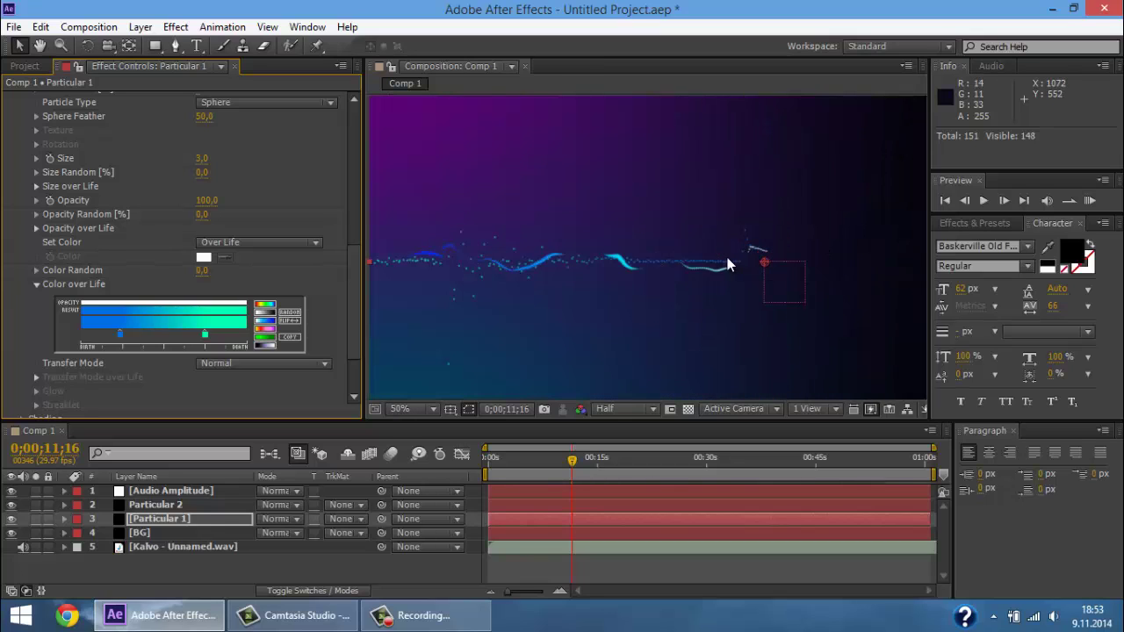
{"action": "left_click", "coordinate": [189, 519]}
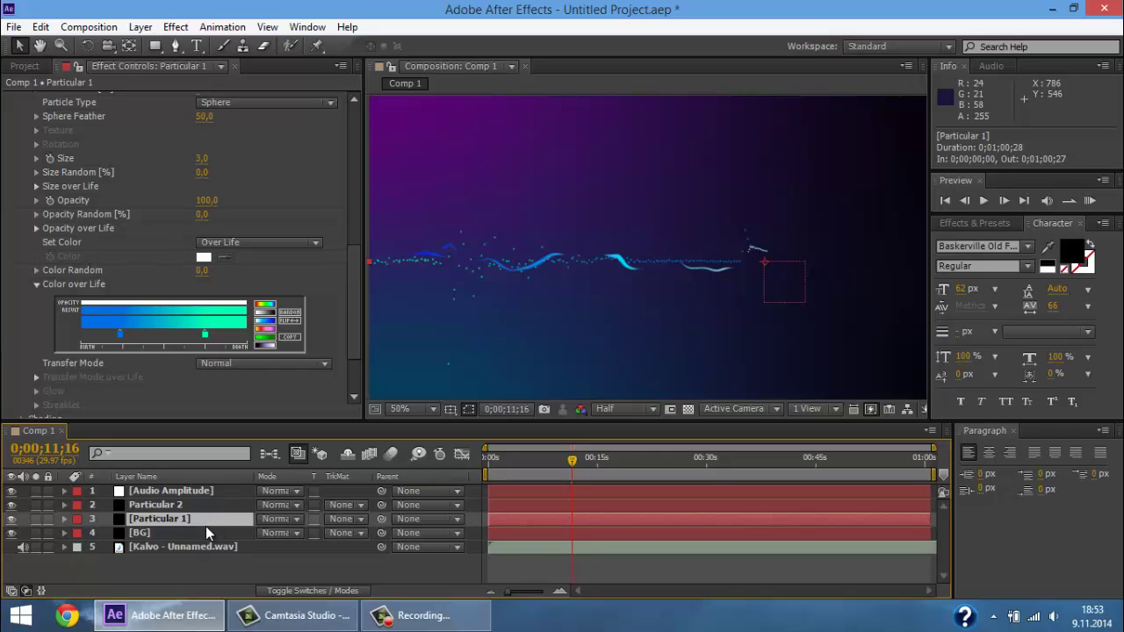
- Duplicate the Particular 1 layer and rename the copy to Particular 3
{"action": "key", "text": "ctrl+d"}
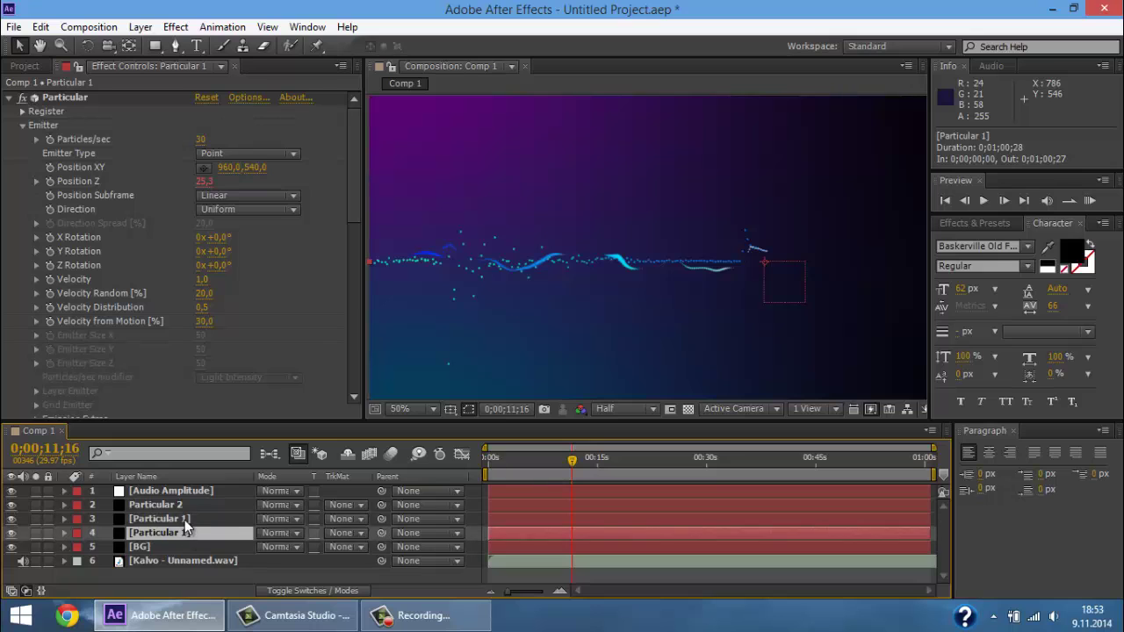
{"action": "right_click", "coordinate": [188, 519]}
{"action": "left_click", "coordinate": [413, 84]}
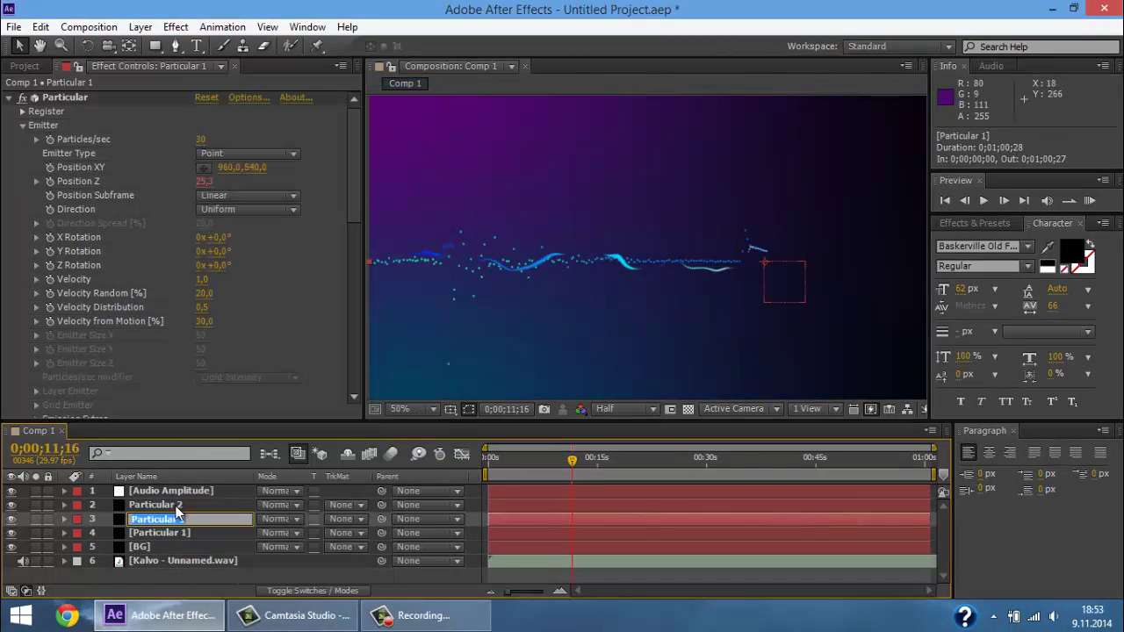
{"action": "left_click", "coordinate": [197, 522]}
{"action": "left_click", "coordinate": [222, 571]}
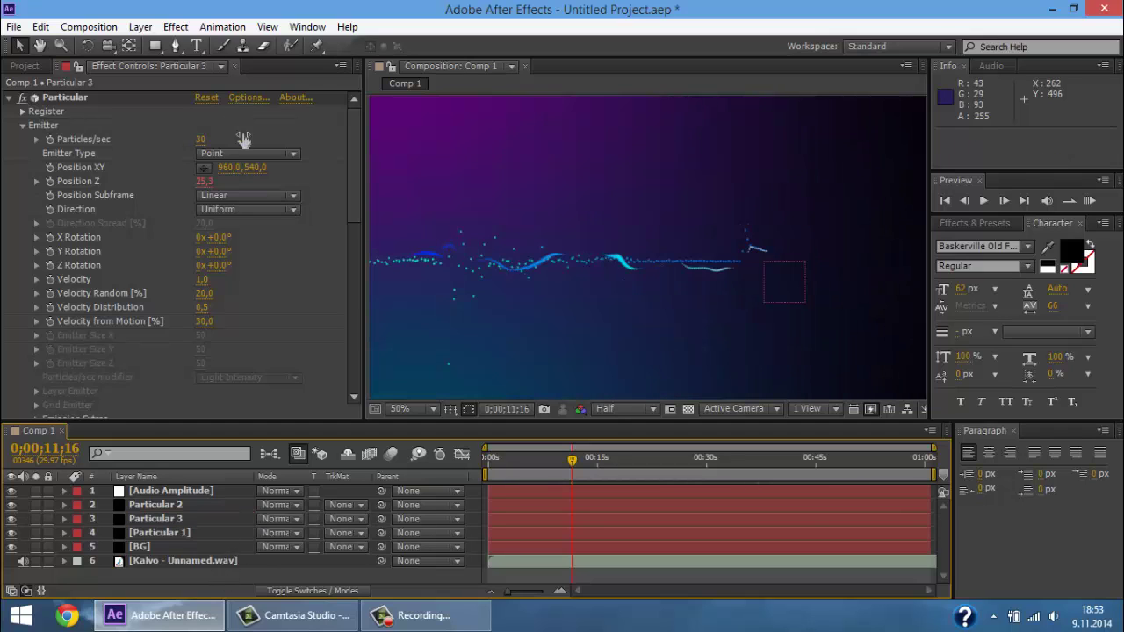
- Give Particular 3's emitter 10 particles/sec and Velocity 10, and set particle Size to 1
{"action": "left_click", "coordinate": [228, 131]}
{"action": "left_click", "coordinate": [199, 139]}
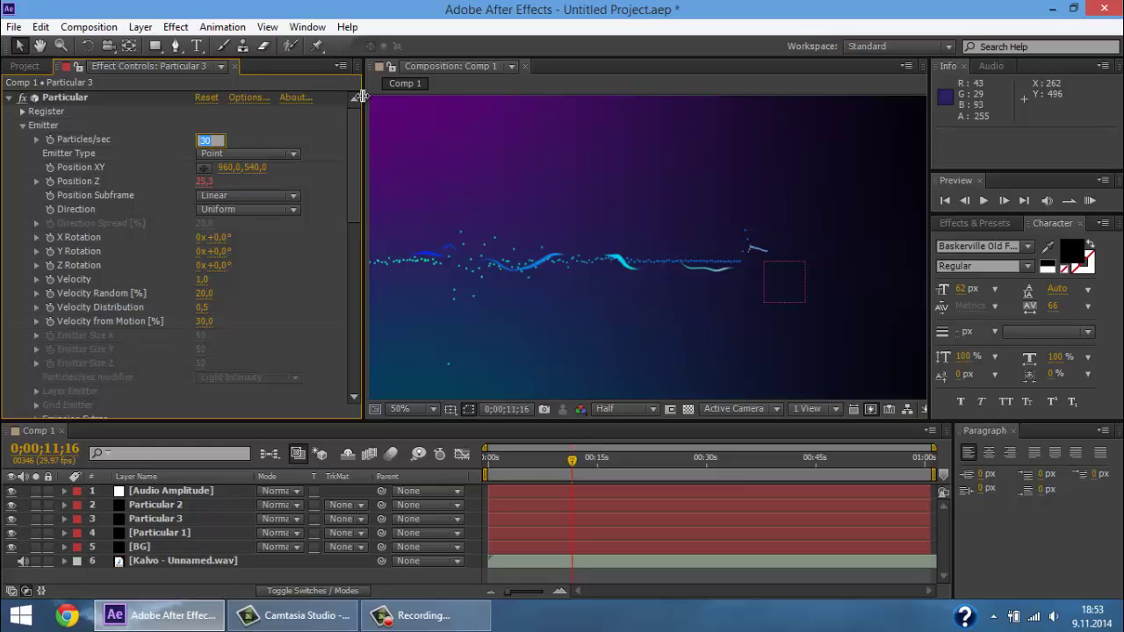
{"action": "type", "text": "10"}
{"action": "left_click", "coordinate": [344, 97]}
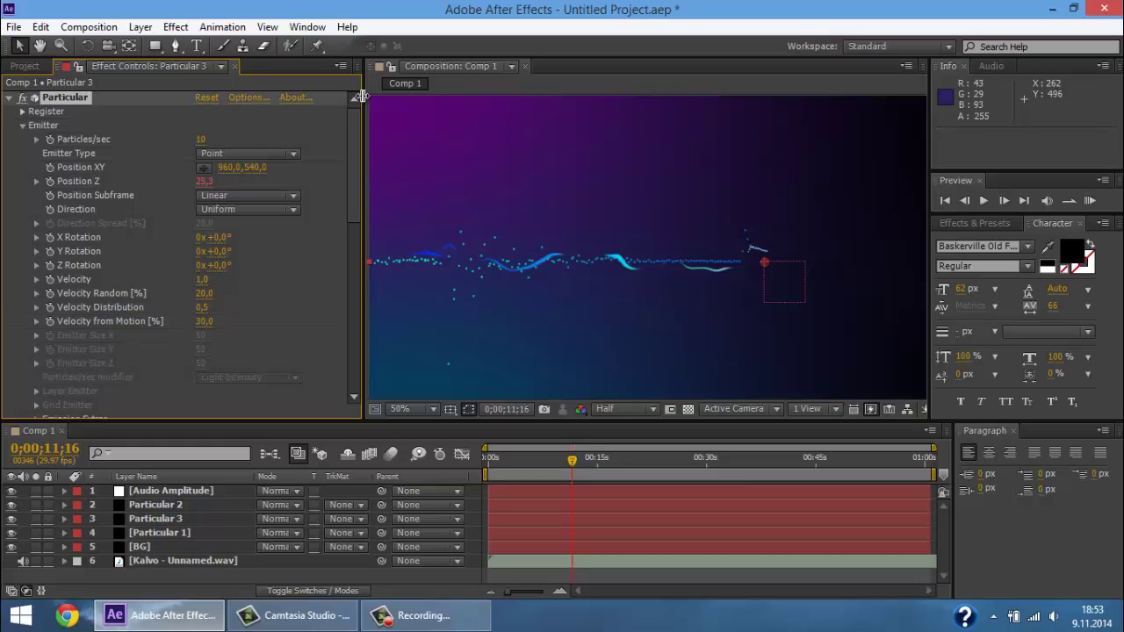
{"action": "left_click", "coordinate": [203, 280]}
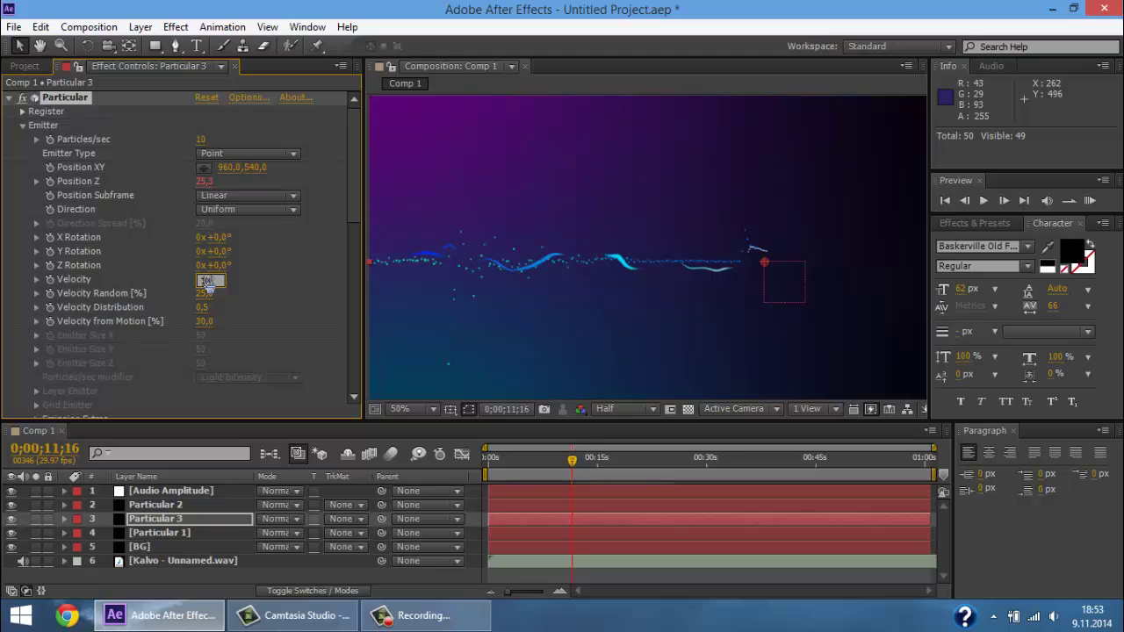
{"action": "key", "text": "Return"}
{"action": "scroll", "coordinate": [260, 261], "scroll_direction": "down", "scroll_amount": 2}
{"action": "scroll", "coordinate": [260, 260], "scroll_direction": "down", "scroll_amount": 2}
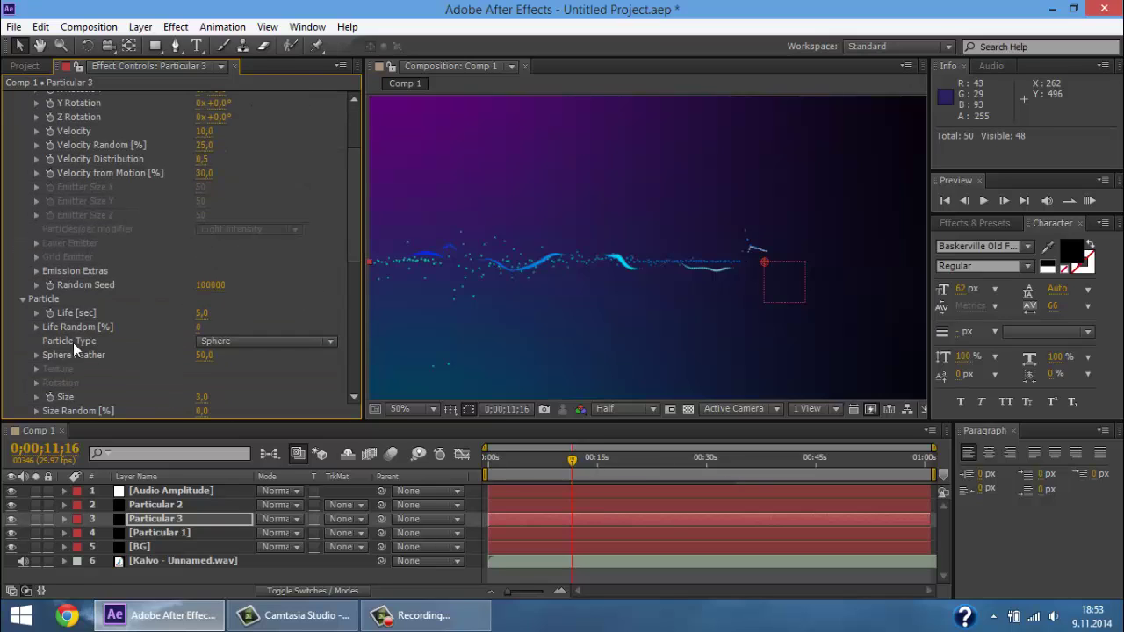
{"action": "scroll", "coordinate": [204, 370], "scroll_direction": "down", "scroll_amount": 1}
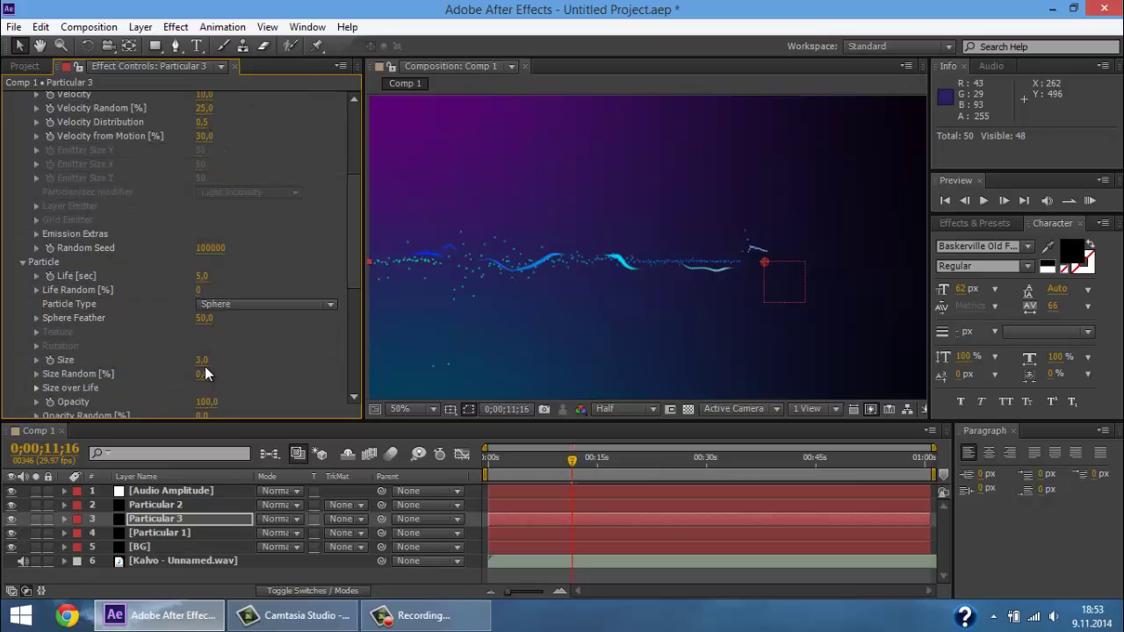
{"action": "left_click", "coordinate": [204, 360]}
- Recolour Particular 3's first Color over Life stop to yellow-green (B1E400)
{"action": "scroll", "coordinate": [151, 269], "scroll_direction": "down", "scroll_amount": 2}
{"action": "scroll", "coordinate": [230, 325], "scroll_direction": "down", "scroll_amount": 1}
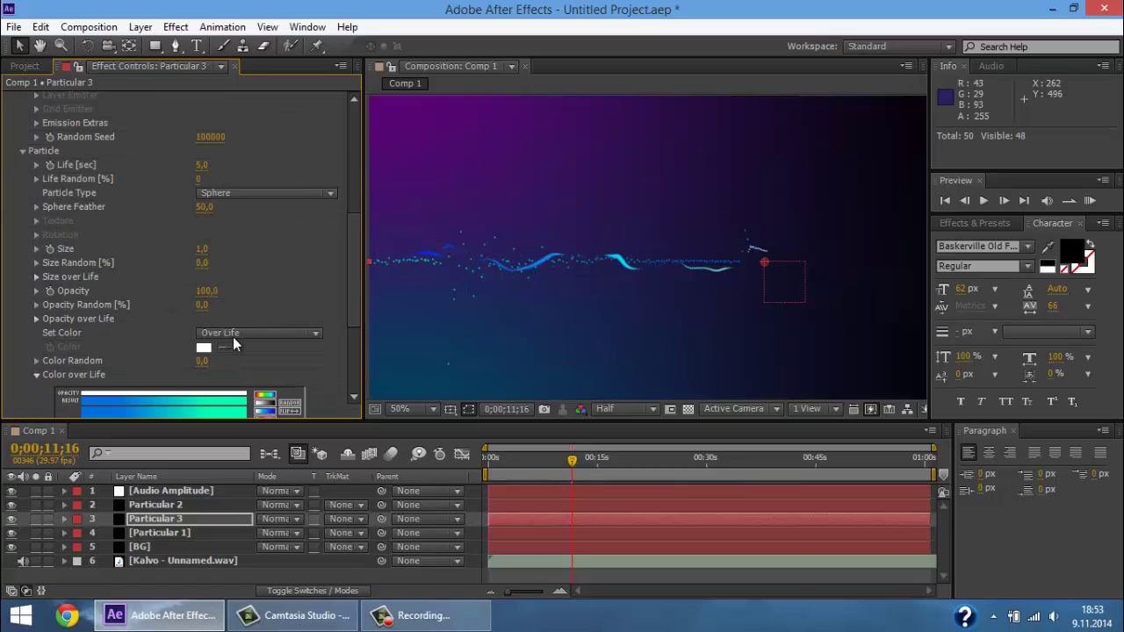
{"action": "scroll", "coordinate": [267, 362], "scroll_direction": "down", "scroll_amount": 1}
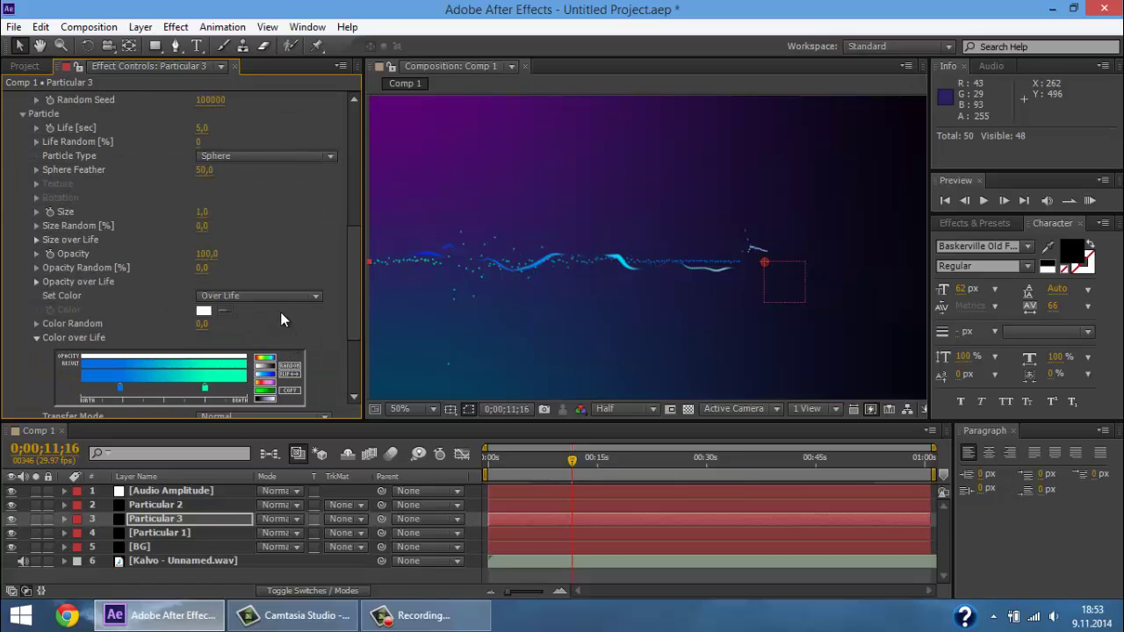
{"action": "double_click", "coordinate": [119, 388]}
{"action": "left_click", "coordinate": [800, 496]}
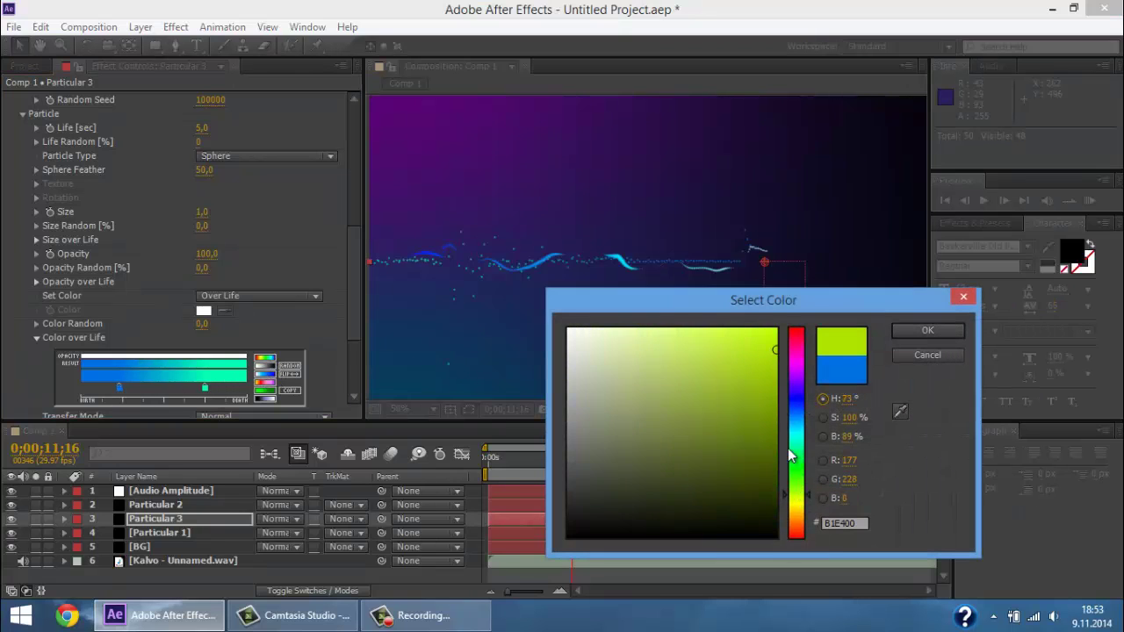
{"action": "left_click", "coordinate": [921, 330]}
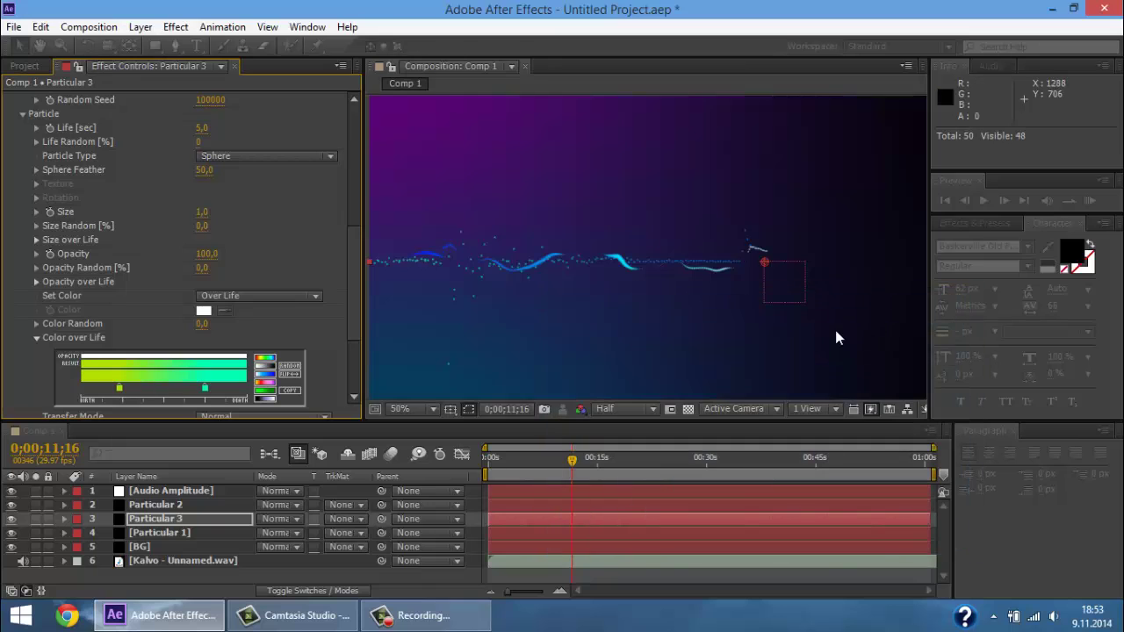
- Make the end stop bright green (78FF00) and solo the Particular 3 layer
{"action": "double_click", "coordinate": [204, 388]}
{"action": "left_click", "coordinate": [795, 488]}
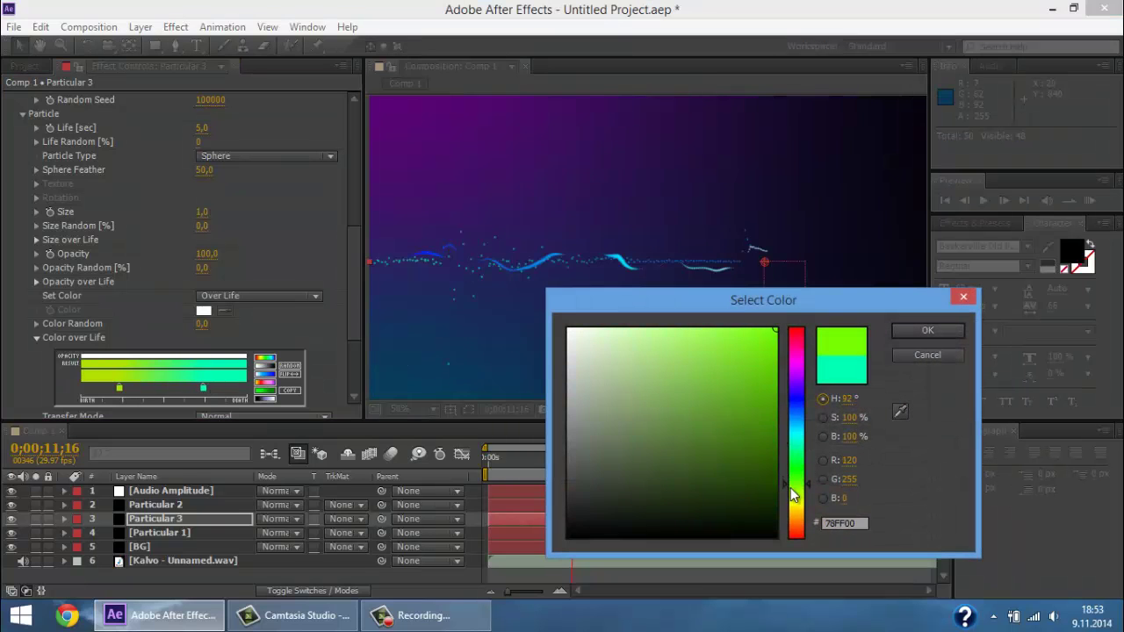
{"action": "left_click", "coordinate": [773, 362]}
{"action": "left_click", "coordinate": [936, 332]}
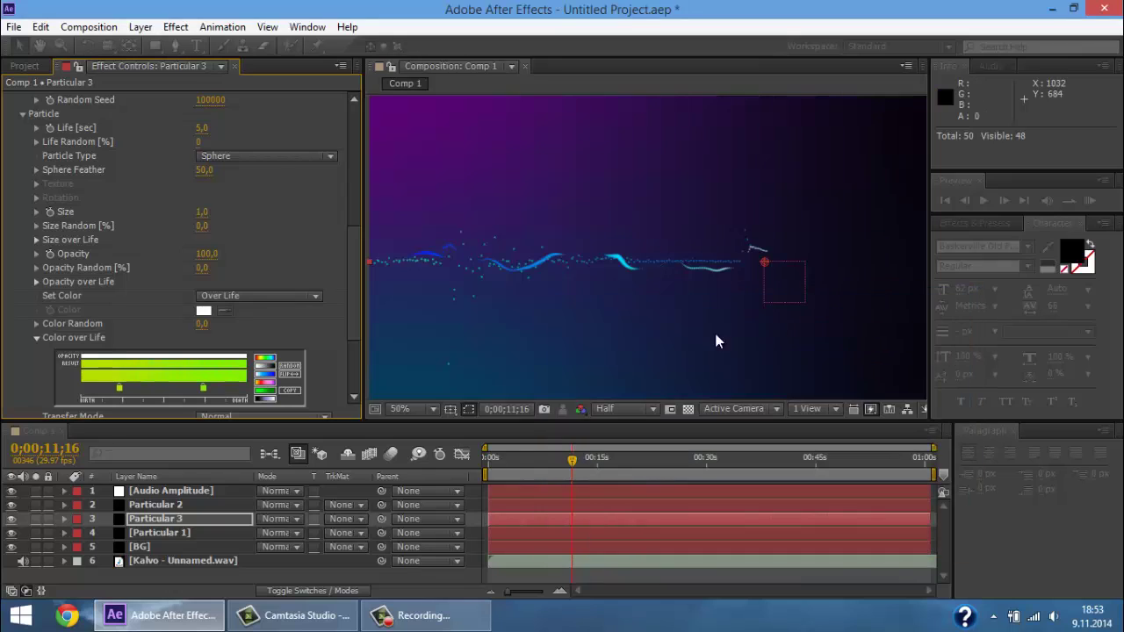
{"action": "left_click", "coordinate": [36, 520]}
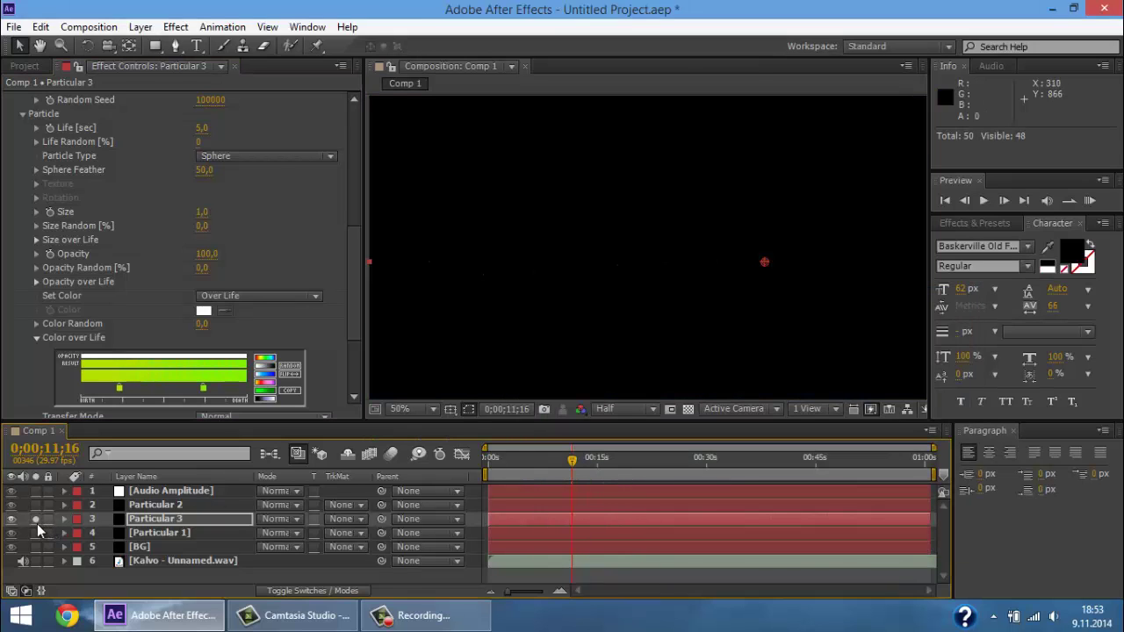
- Turn off Solo on Particular 3 and set the viewer magnification to Fit
{"action": "left_click", "coordinate": [36, 519]}
{"action": "scroll", "coordinate": [600, 243], "scroll_direction": "down", "scroll_amount": 3}
{"action": "scroll", "coordinate": [604, 243], "scroll_direction": "up", "scroll_amount": 1}
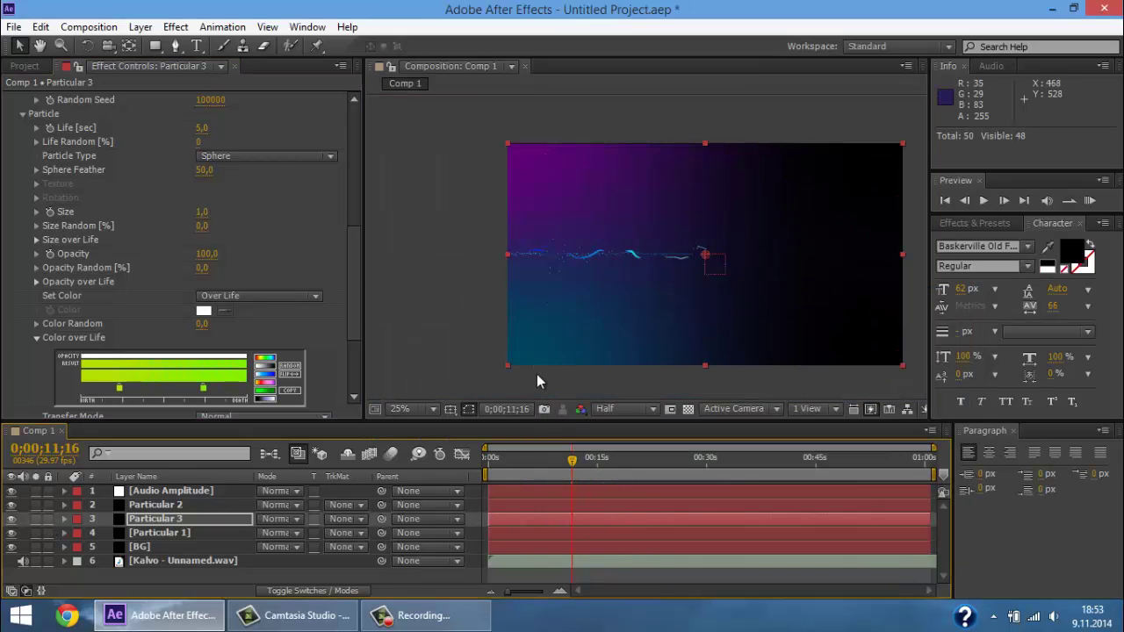
{"action": "left_click", "coordinate": [413, 409]}
{"action": "left_click", "coordinate": [412, 109]}
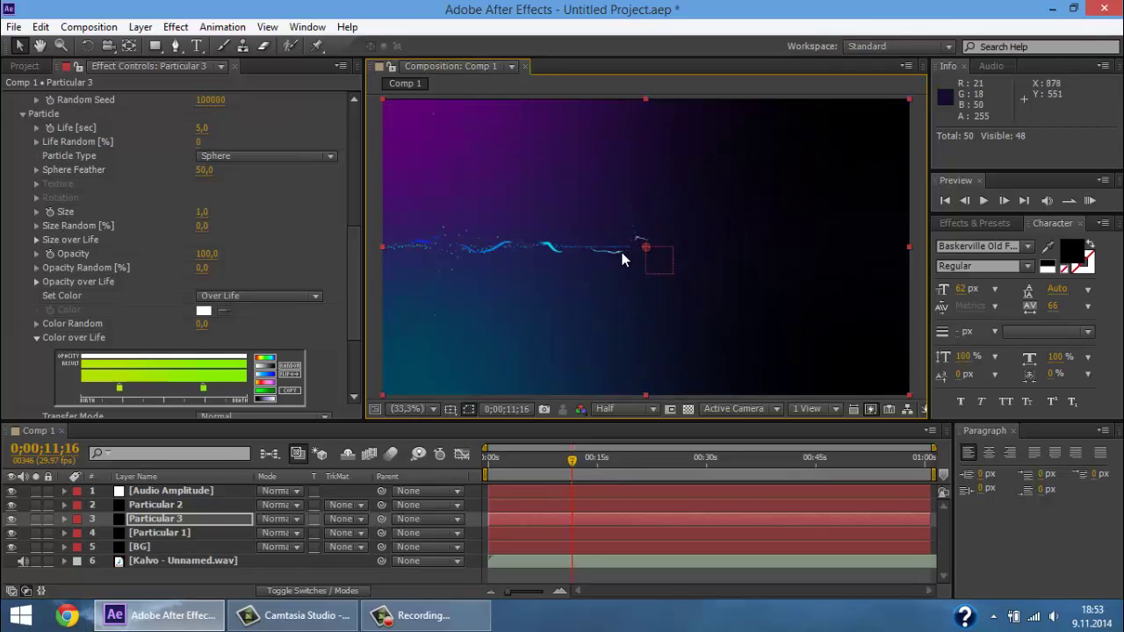
- Run a RAM Preview of the particle animation, then stop playback
{"action": "left_click", "coordinate": [1089, 201]}
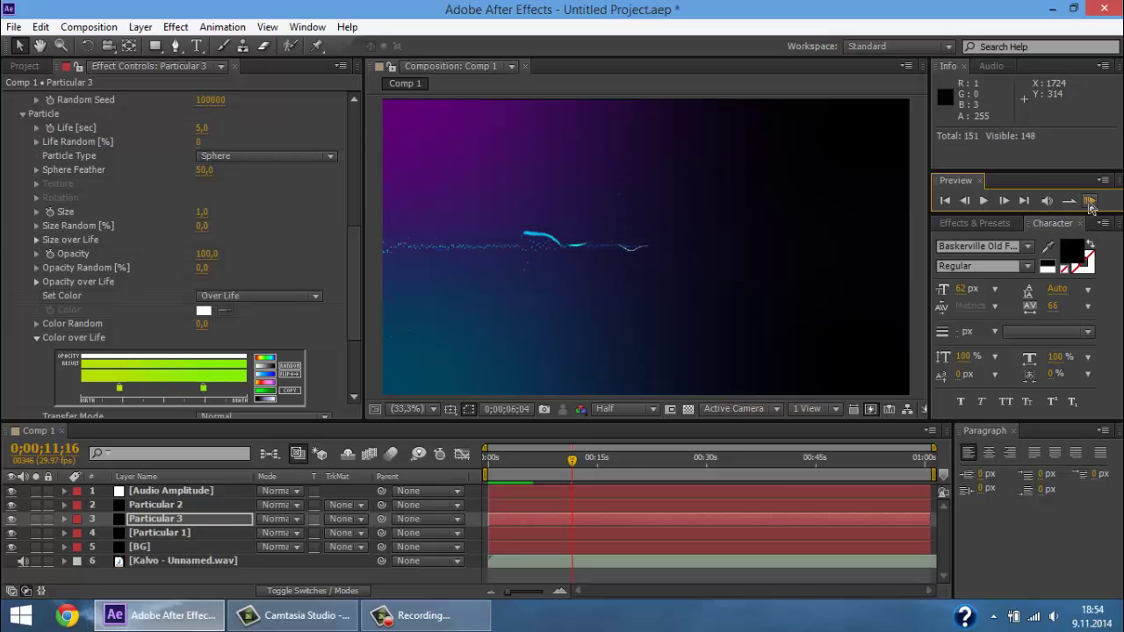
{"action": "left_click", "coordinate": [1090, 202]}
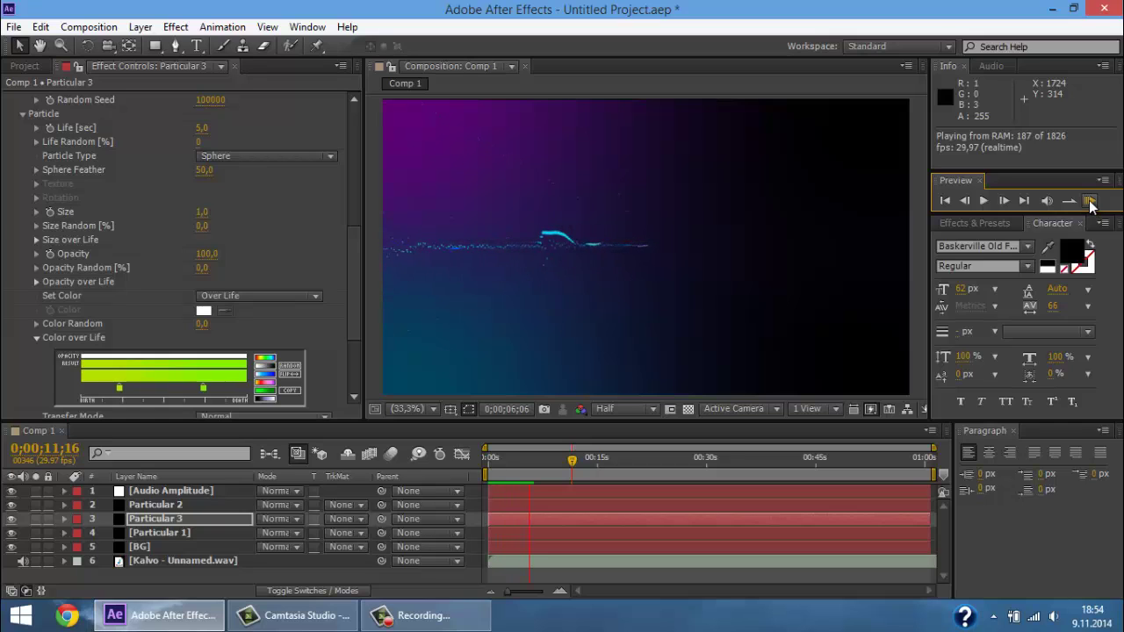
{"action": "left_click", "coordinate": [1090, 202]}
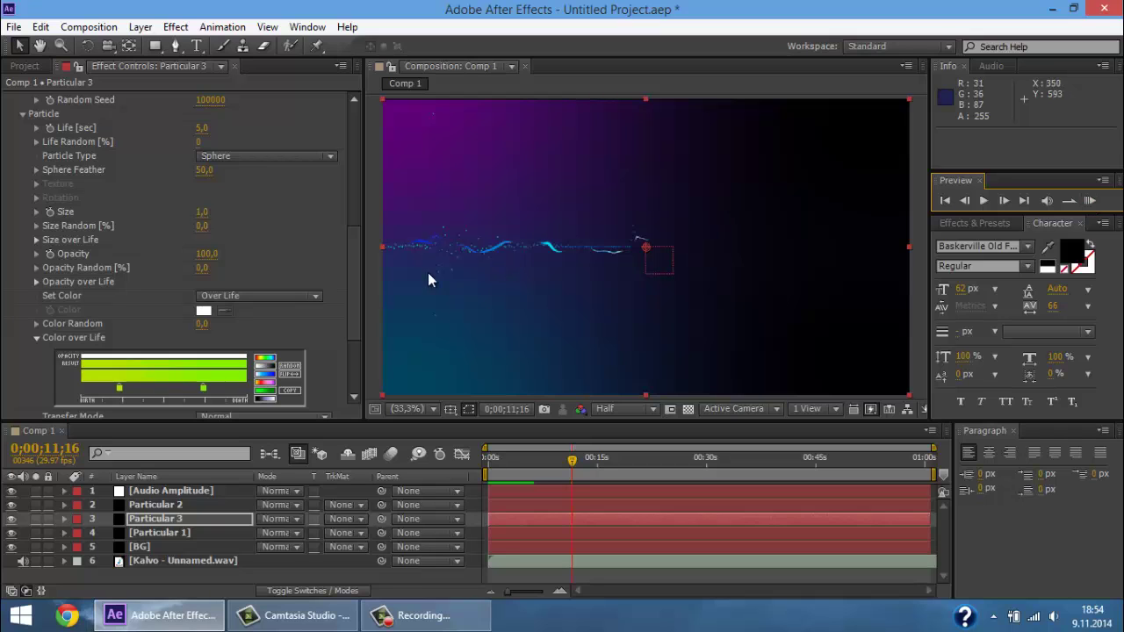
{"action": "left_click_drag", "start_coordinate": [353, 288], "coordinate": [355, 140]}
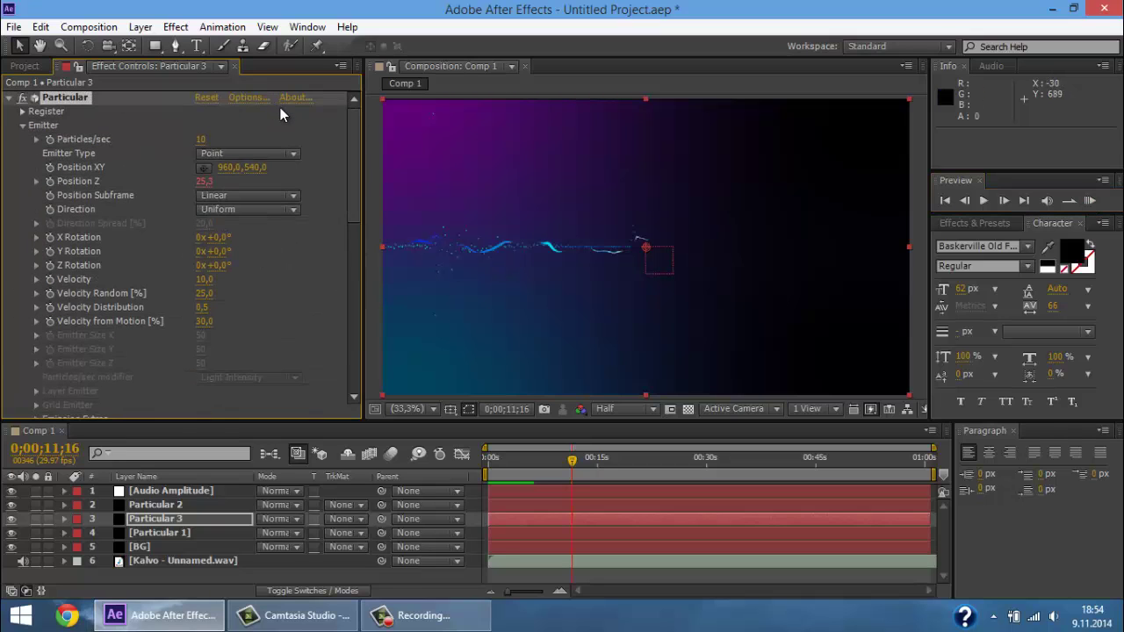
- Switch to the Project panel listing Comp 1, Kalvo - Unnamed.wav and the Solids folder
{"action": "left_click", "coordinate": [36, 66]}
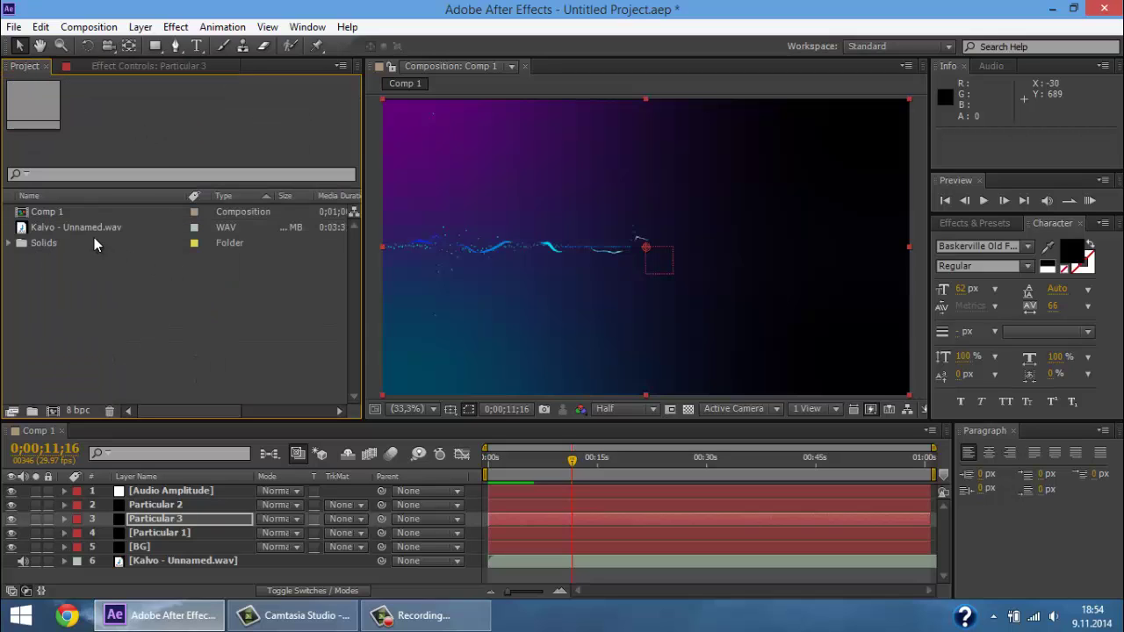